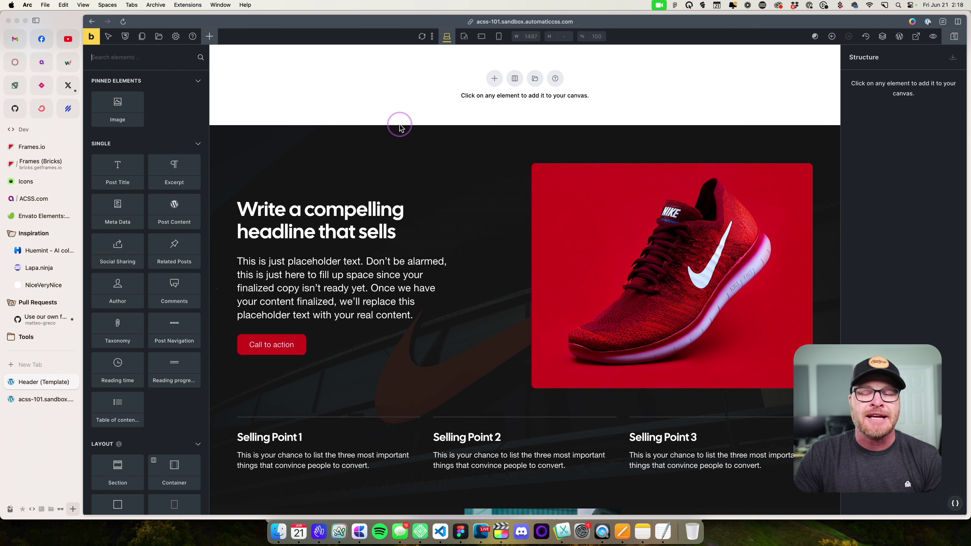
# Add a Section to the empty header template and set its HTML tag to div
pyautogui.write('sec')
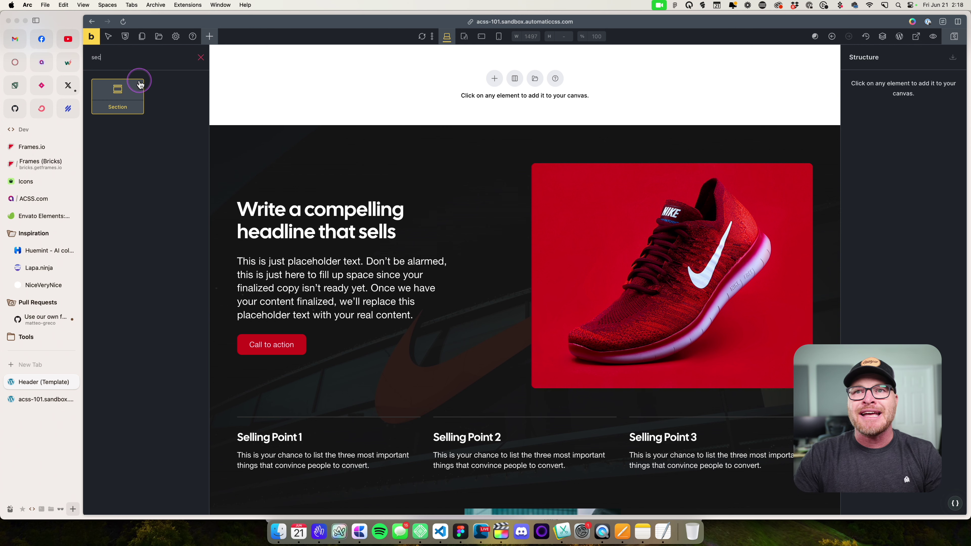
pyautogui.click(117, 96)
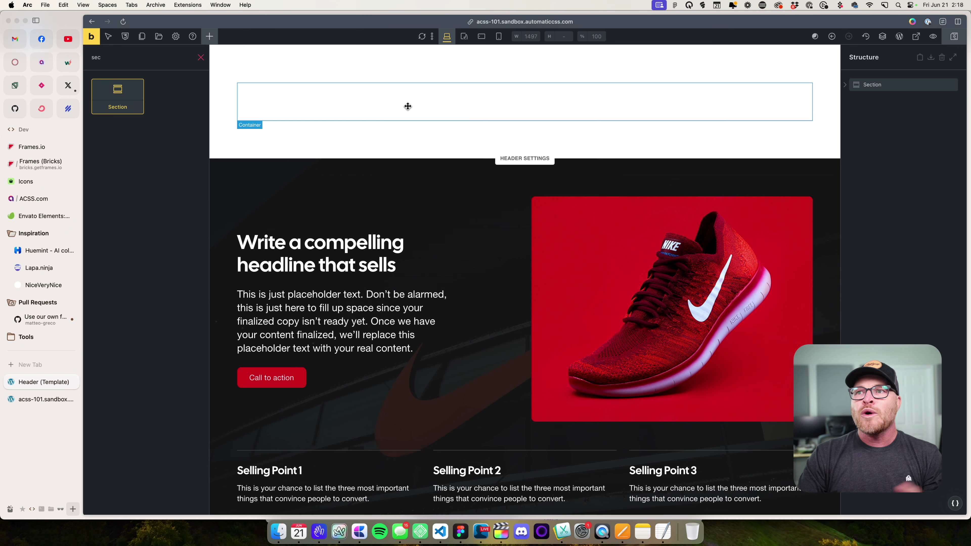
pyautogui.moveTo(407, 107); pyautogui.dragTo(405, 98)
pyautogui.click(299, 81)
pyautogui.click(180, 150)
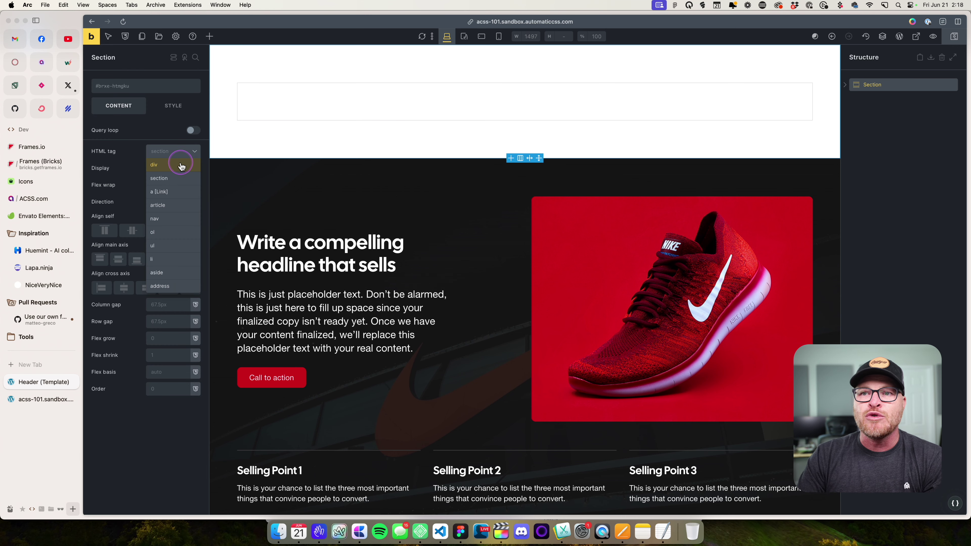
pyautogui.click(181, 165)
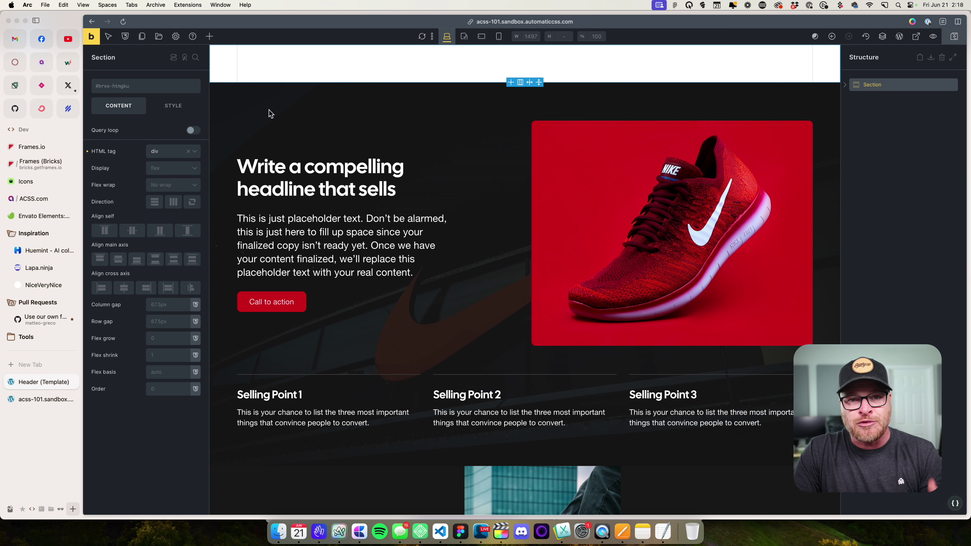
# Rename the section as Header and its nested container as Inner
pyautogui.click(268, 61)
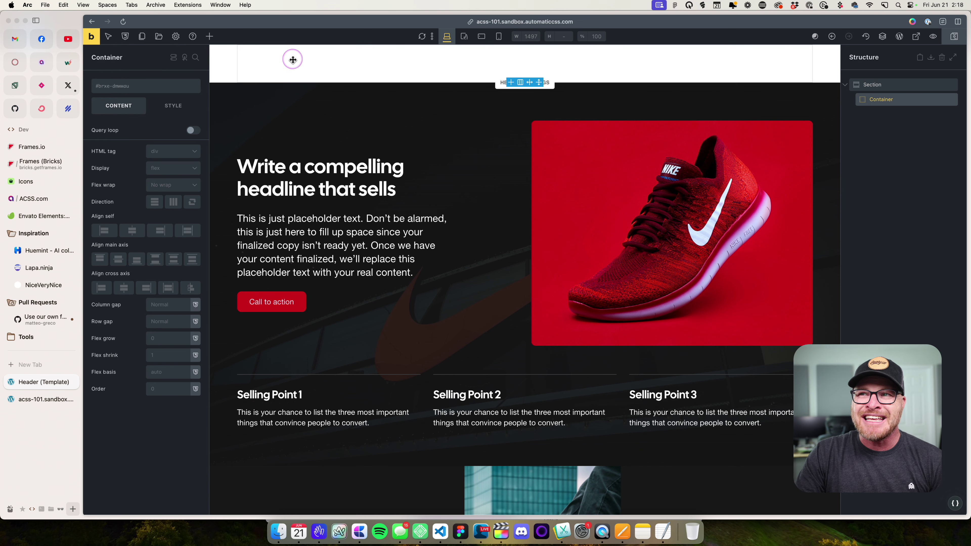
pyautogui.doubleClick(888, 85)
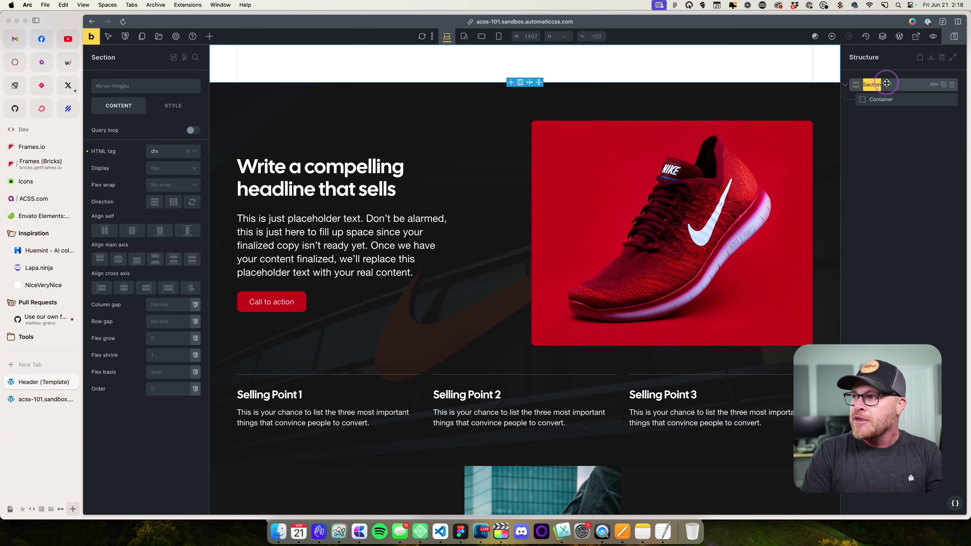
pyautogui.write('Header')
pyautogui.press('Return')
pyautogui.doubleClick(880, 99)
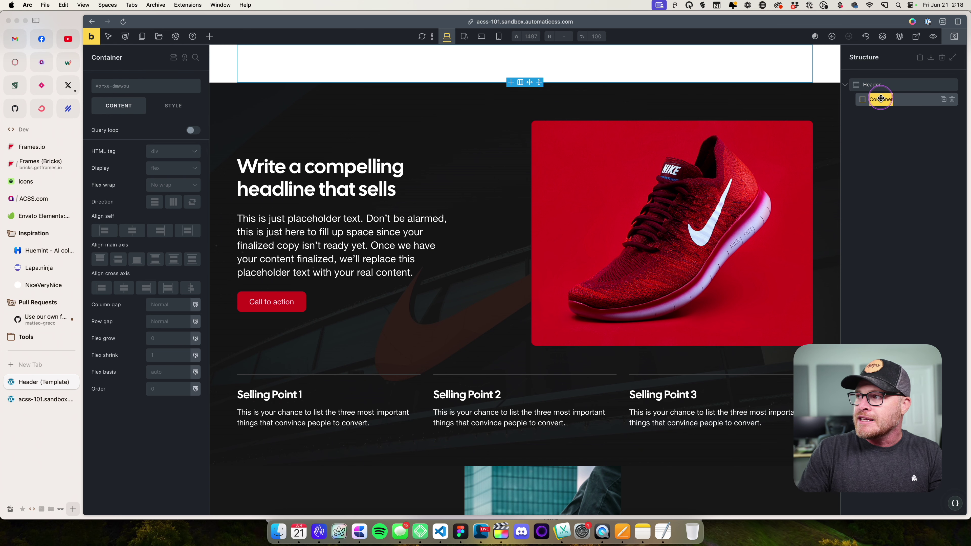
pyautogui.write('In')
pyautogui.press('Return')
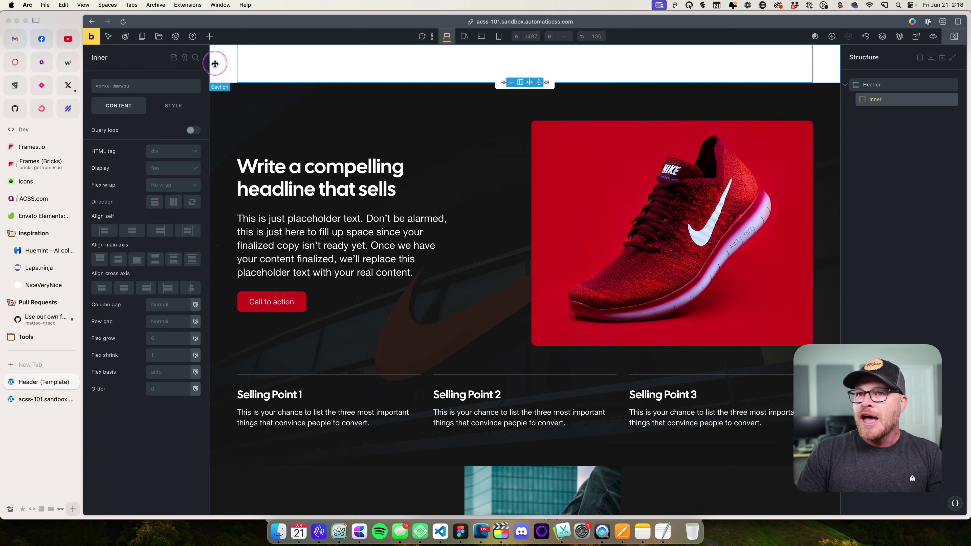
# Add an SVG element inside Inner using the logoipsum file from the media library, and set its width to 200px
pyautogui.click(209, 36)
pyautogui.write('svg')
pyautogui.moveTo(118, 86); pyautogui.dragTo(287, 70)
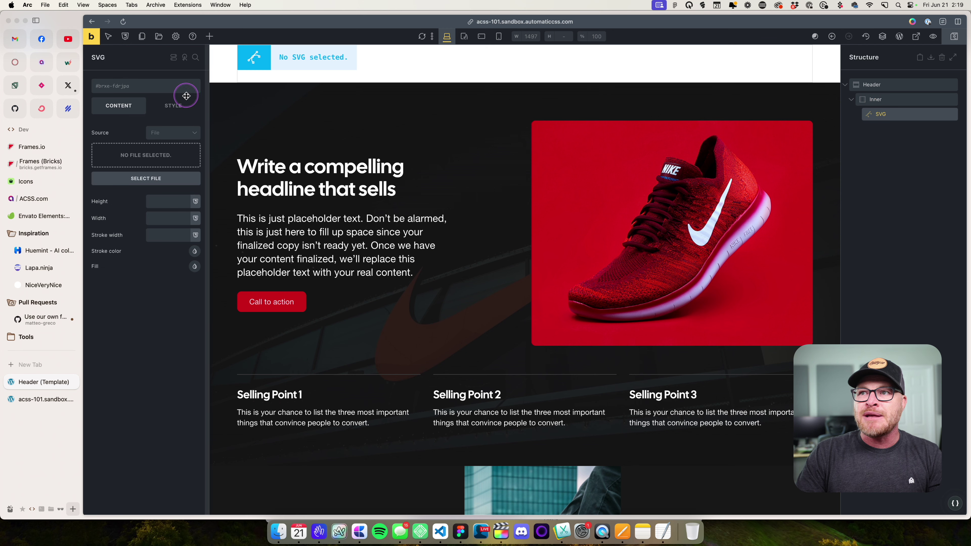
pyautogui.click(160, 161)
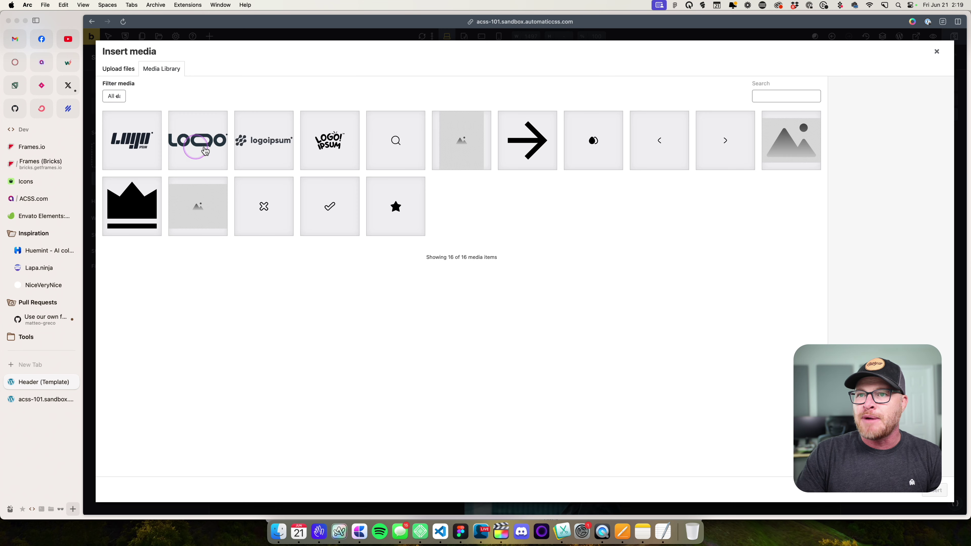
pyautogui.click(263, 147)
pyautogui.click(927, 496)
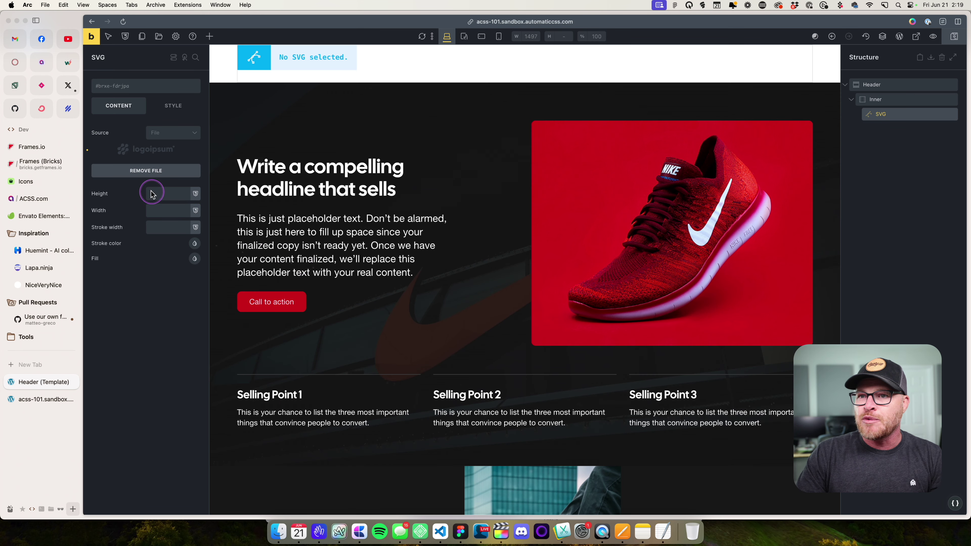
pyautogui.click(156, 210)
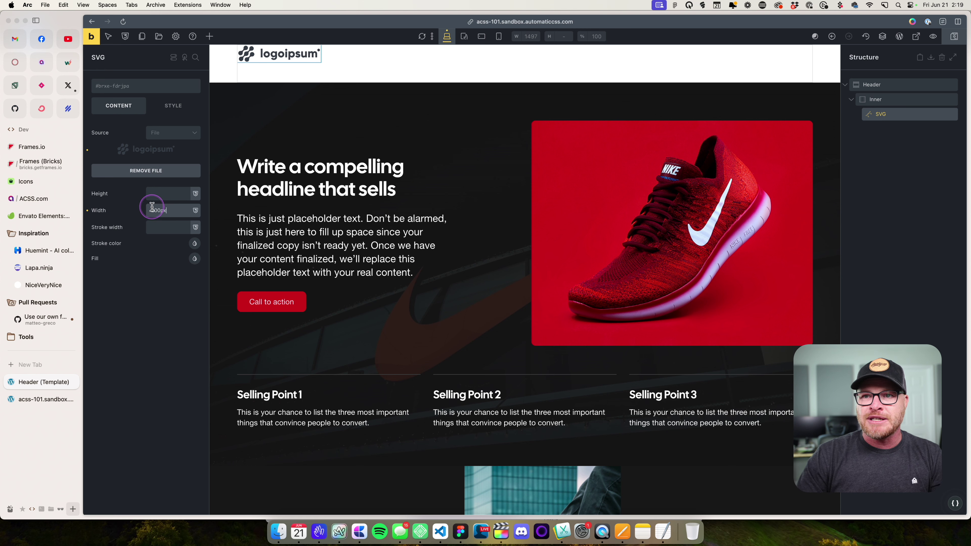
# Center the Inner container's content along its main axis and save the template
pyautogui.click(391, 66)
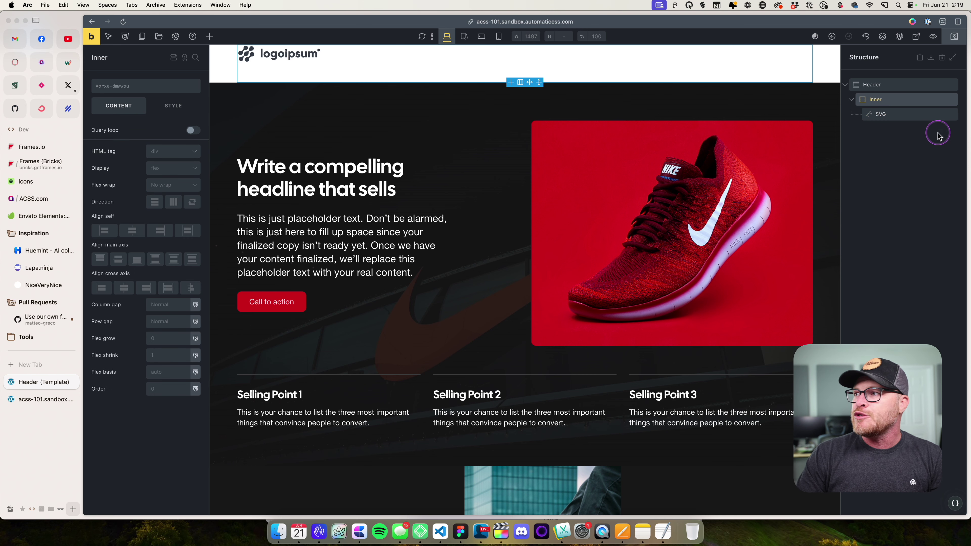
pyautogui.click(118, 259)
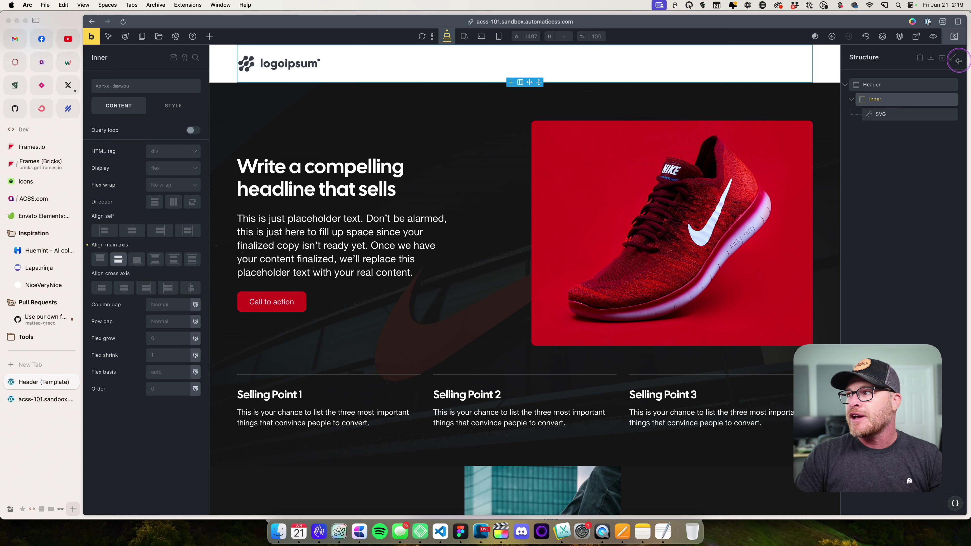
pyautogui.press('super+s')
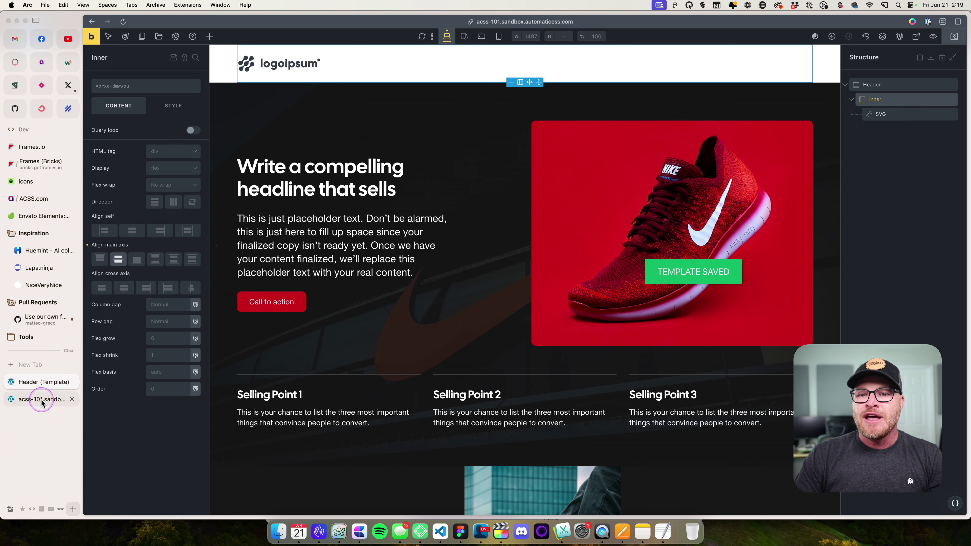
# Check the logo's edge spacing in the header on the live page and in the builder's tablet-width preview
pyautogui.click(43, 399)
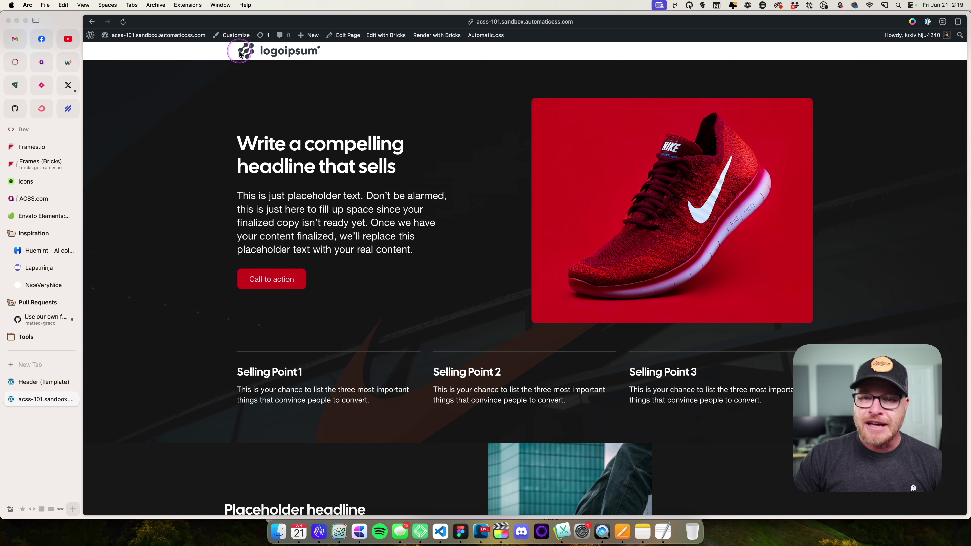
pyautogui.moveTo(240, 54); pyautogui.dragTo(240, 74)
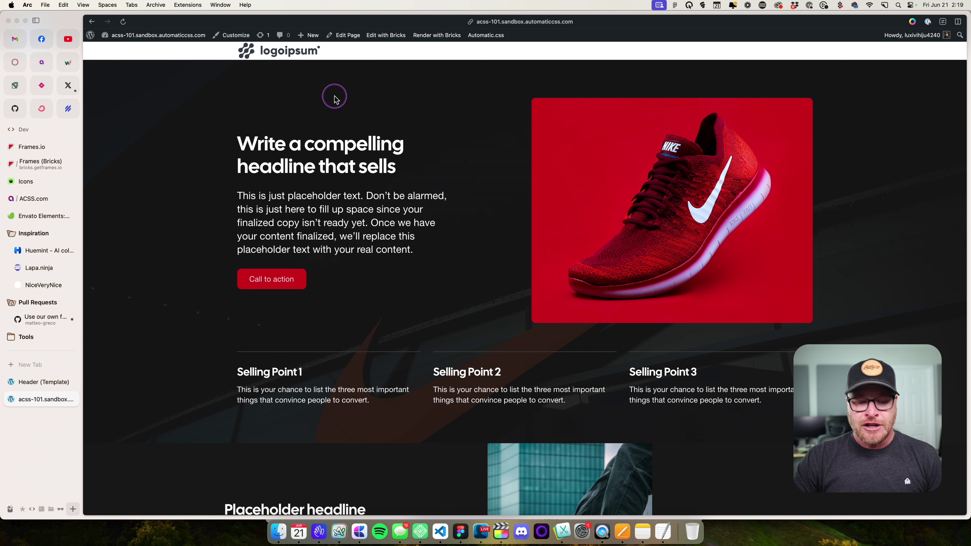
pyautogui.click(38, 382)
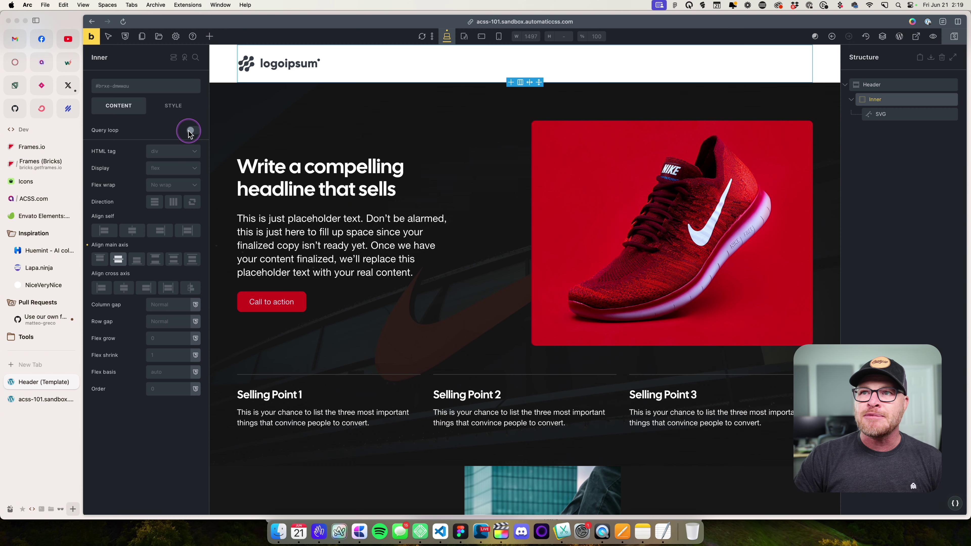
pyautogui.click(464, 36)
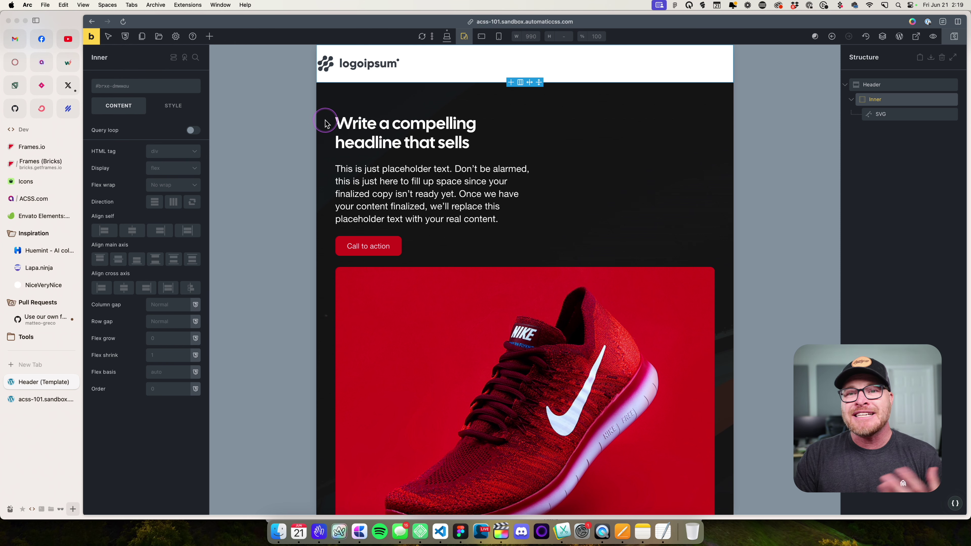
pyautogui.click(446, 40)
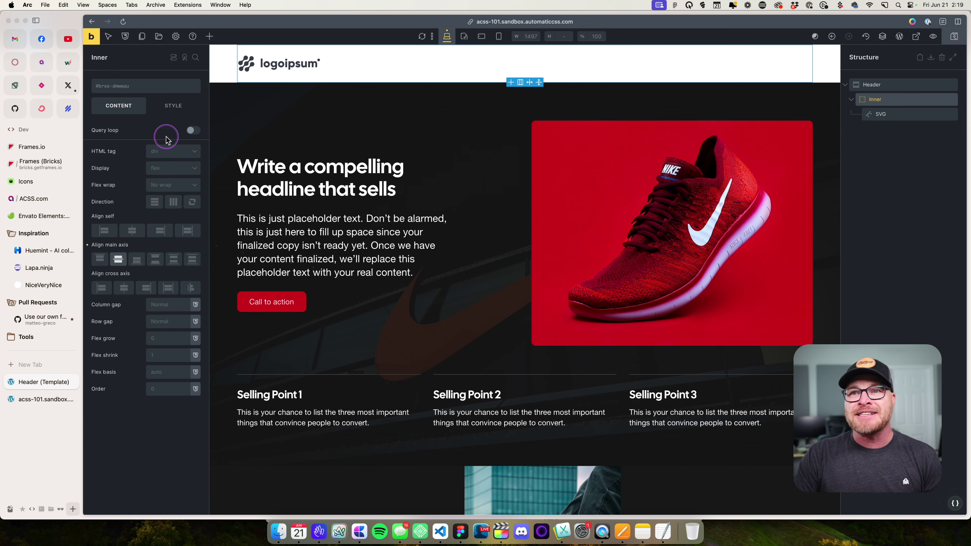
# Try var(--gutter) as the Inner container's left padding, copy the value and clear it from the container
pyautogui.click(168, 111)
pyautogui.click(167, 134)
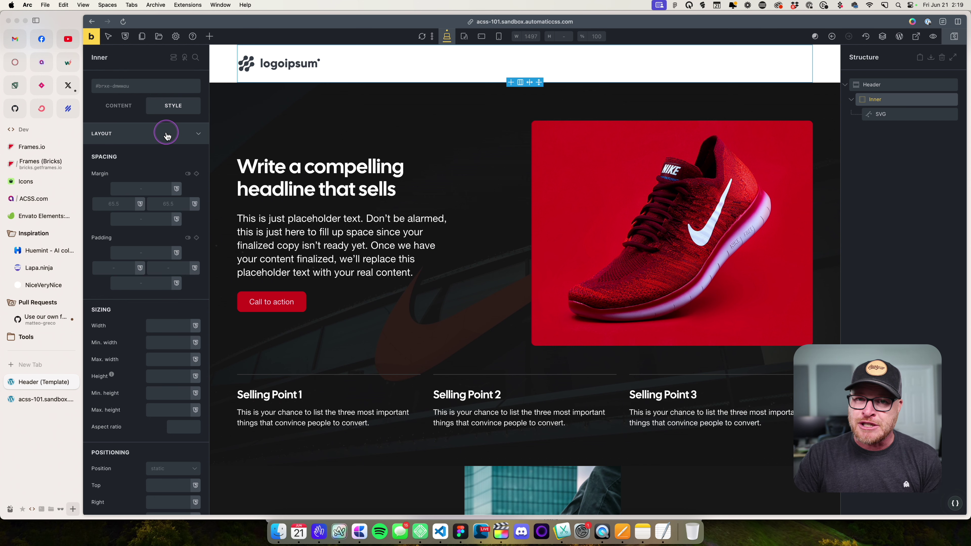
pyautogui.click(101, 269)
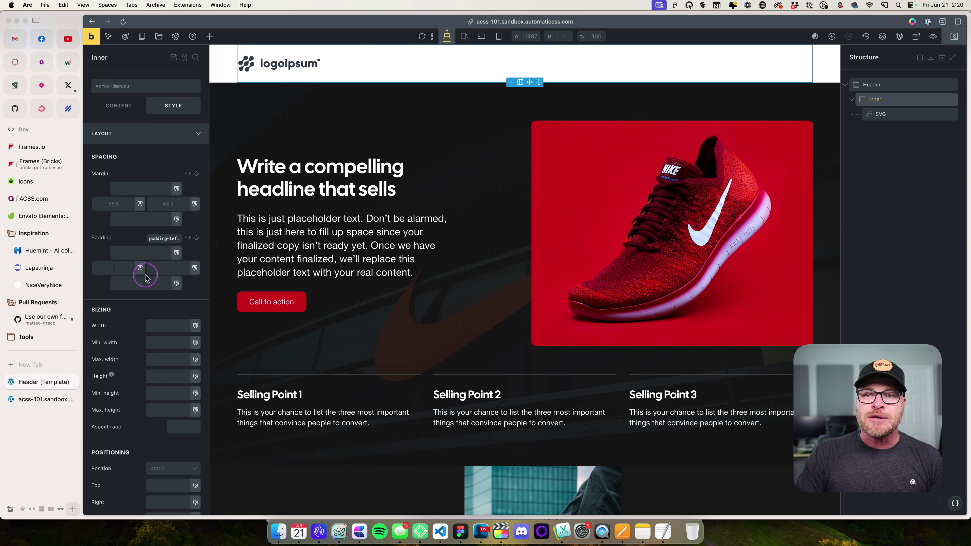
pyautogui.write('--gutt')
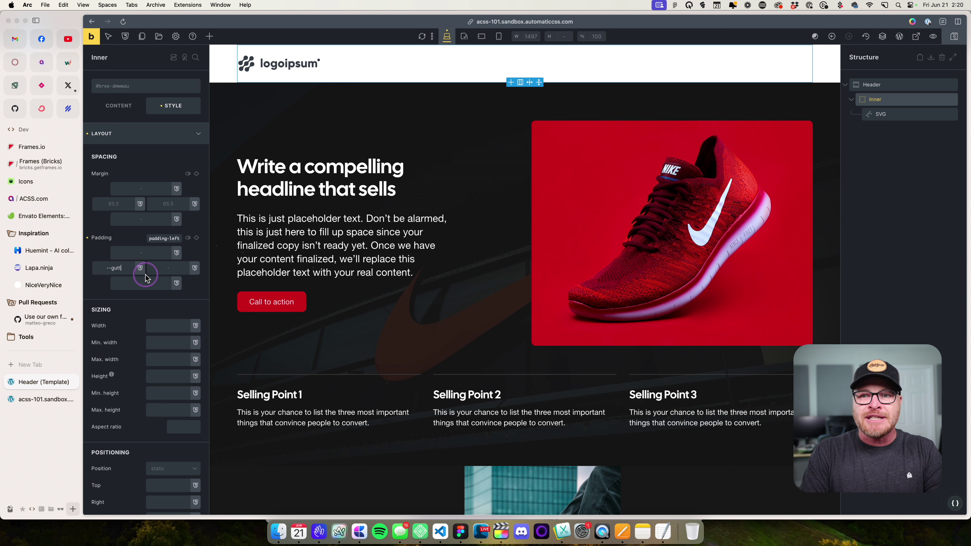
pyautogui.write('er')
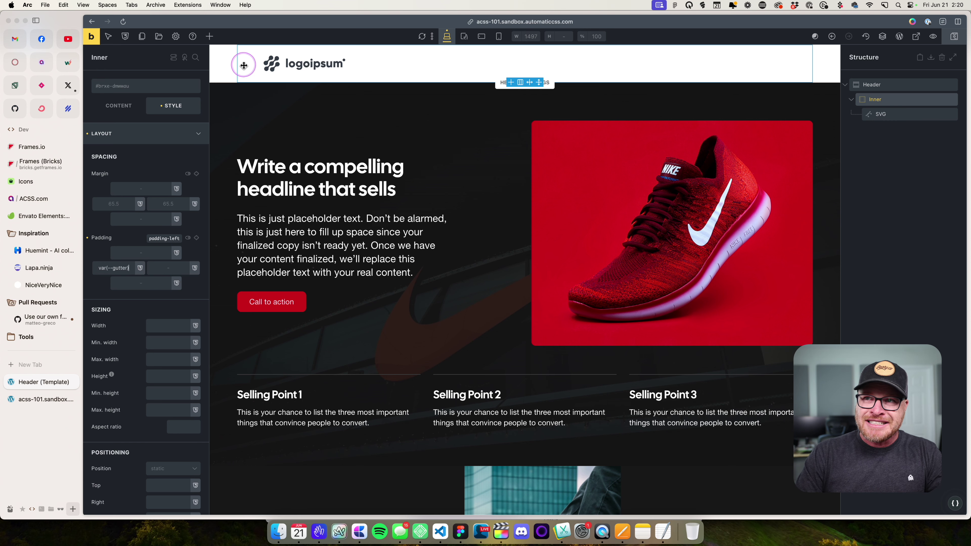
pyautogui.tripleClick(118, 270)
pyautogui.press('super+c')
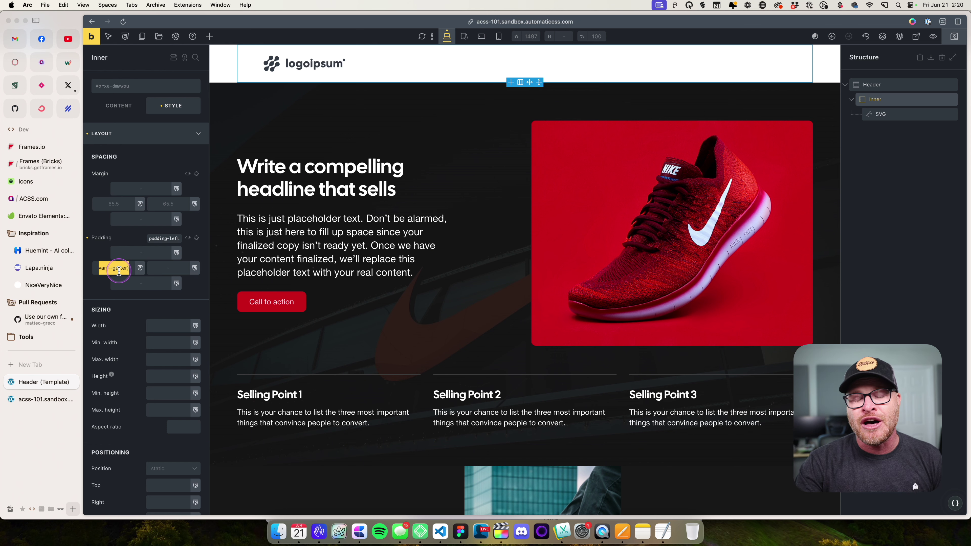
pyautogui.press('BackSpace')
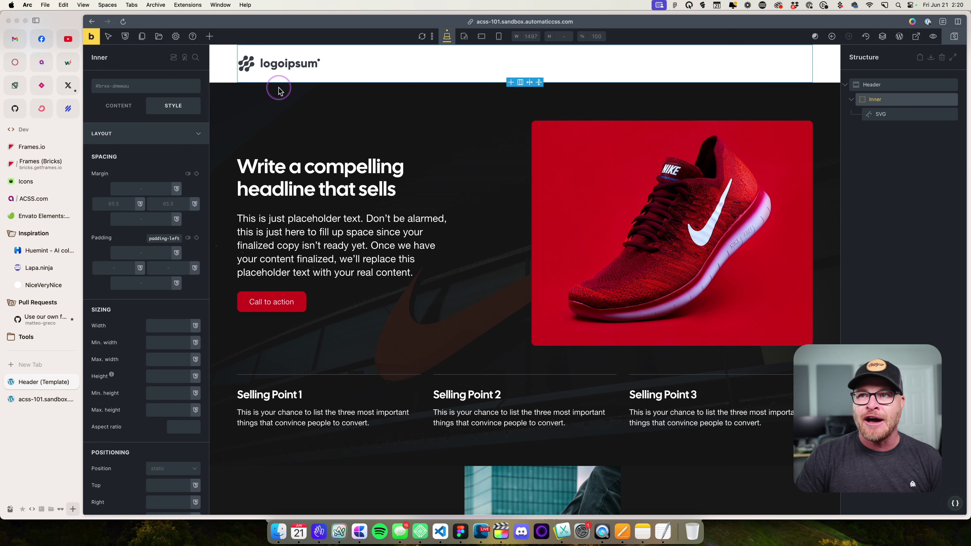
# Set the Header section's left and right padding to var(--gutter) and check the header on the live page
pyautogui.click(328, 70)
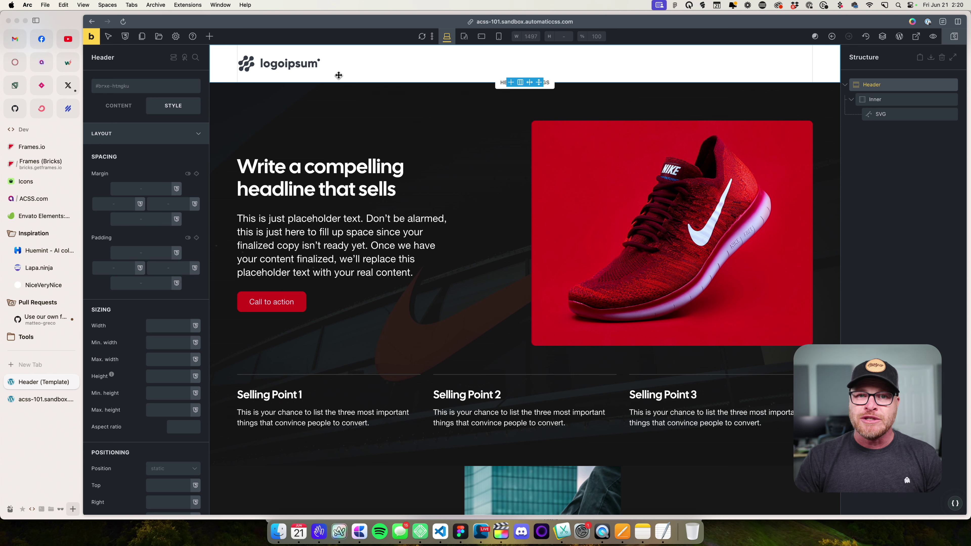
pyautogui.press('super+z')
pyautogui.click(170, 269)
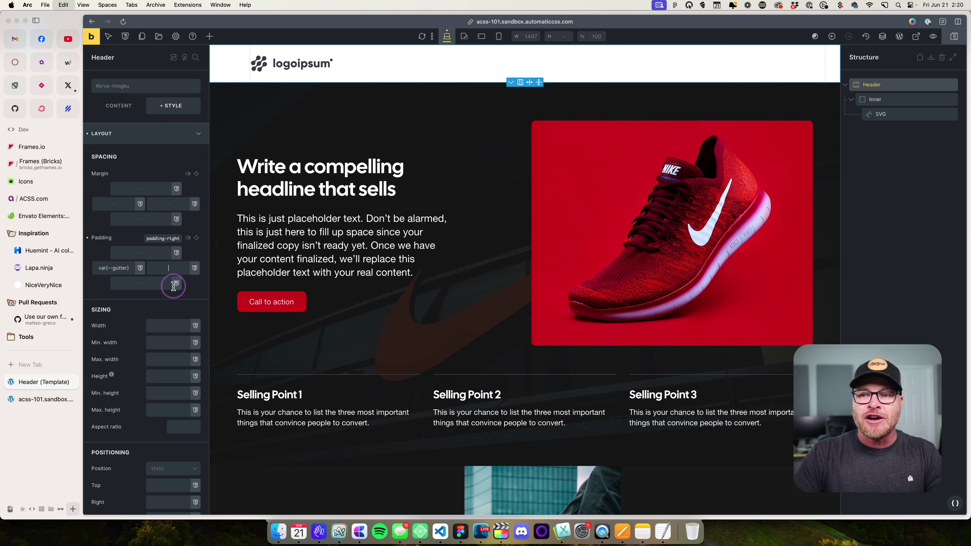
pyautogui.press('super+v')
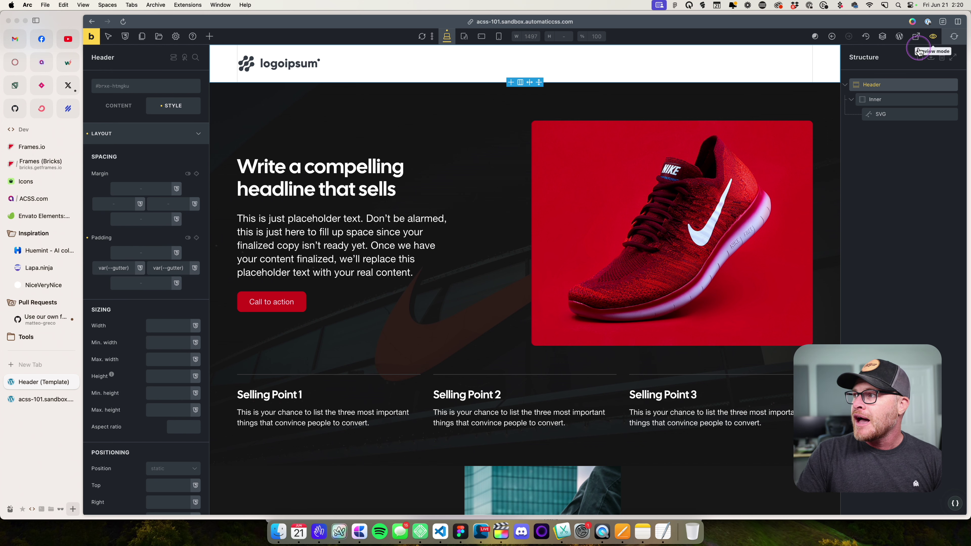
pyautogui.click(918, 51)
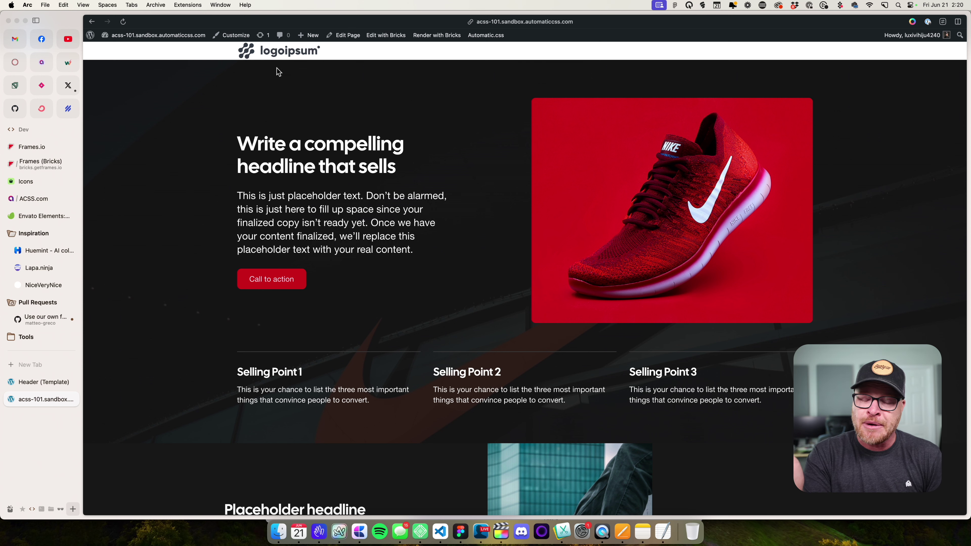
# Return to the header template and set the Inner container's left and right padding to var(--gutter)
pyautogui.click(42, 382)
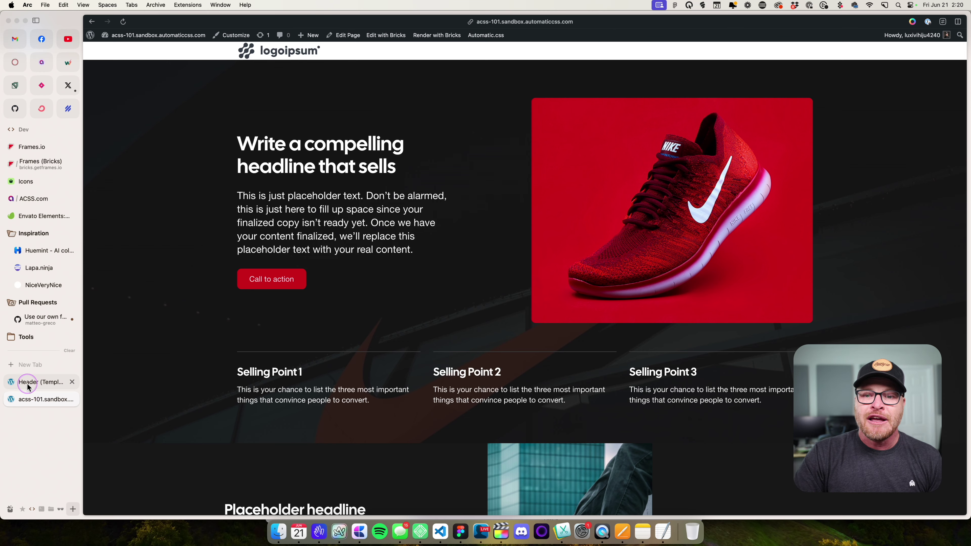
pyautogui.click(354, 72)
pyautogui.click(353, 72)
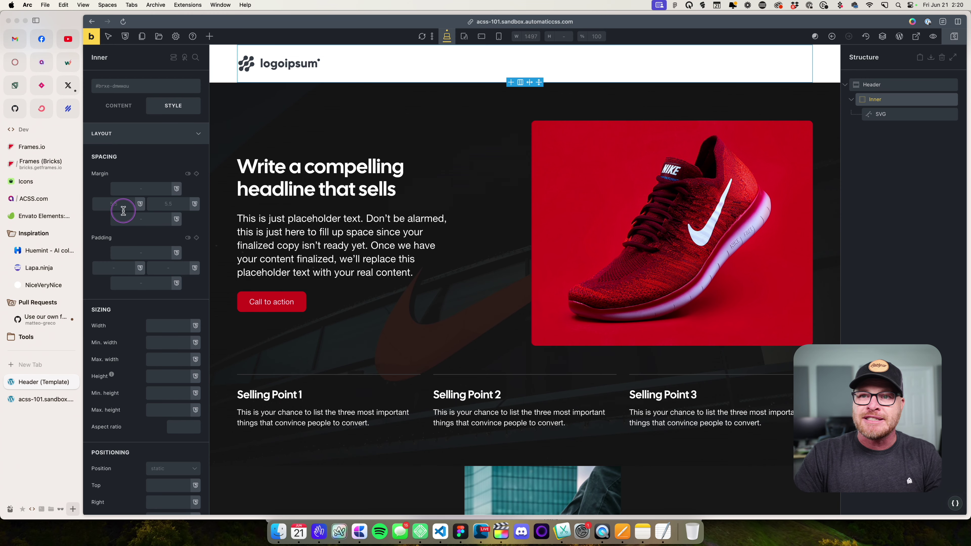
pyautogui.click(117, 268)
pyautogui.press('super+v')
pyautogui.click(164, 269)
pyautogui.press('super+v')
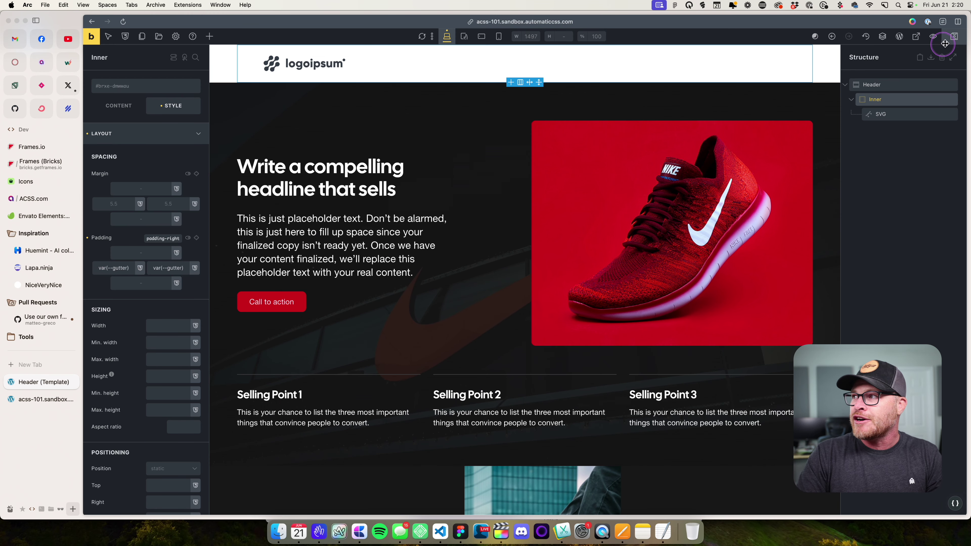
# Save the template, check the header on the live page and return to the builder
pyautogui.click(954, 36)
pyautogui.click(45, 399)
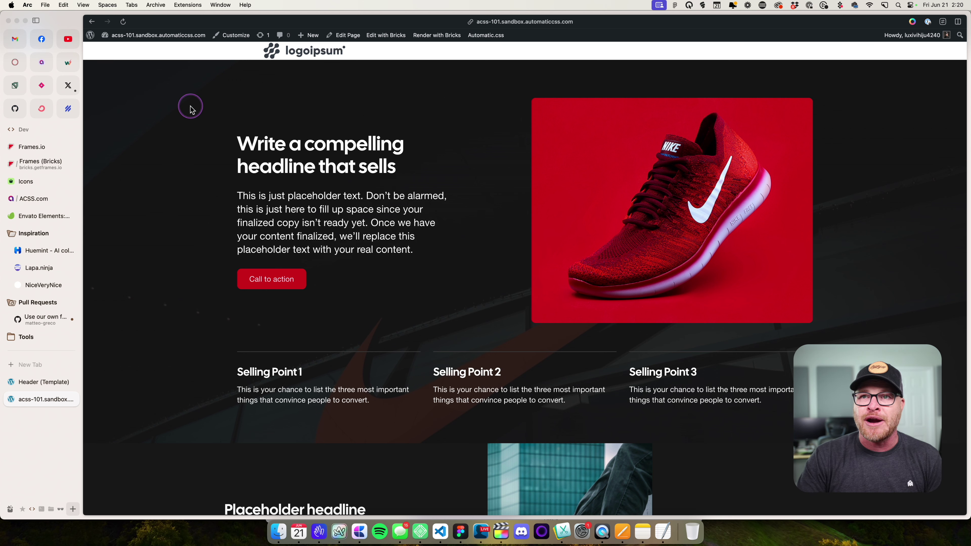
pyautogui.click(42, 382)
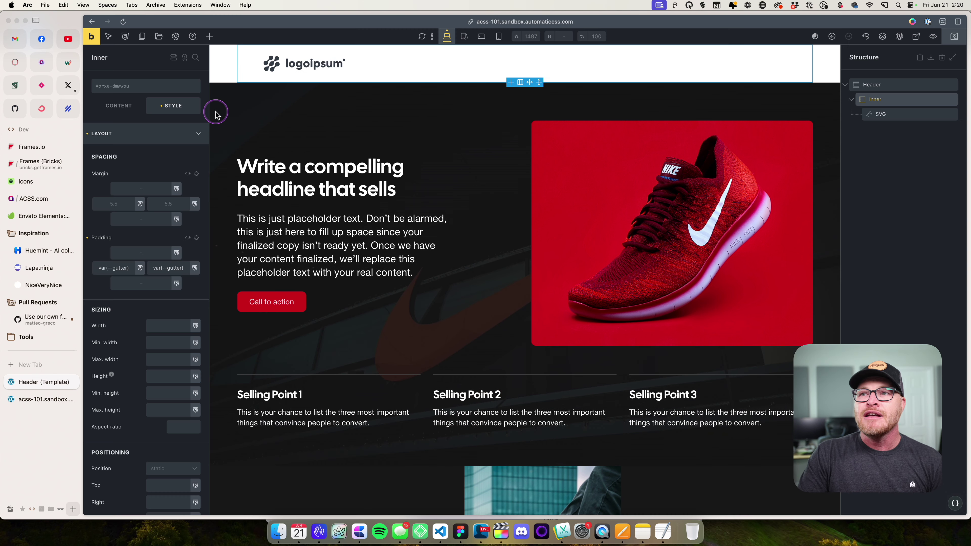
# Clear the Inner container's padding, select the Header section and save the template
pyautogui.click(87, 238)
pyautogui.click(223, 71)
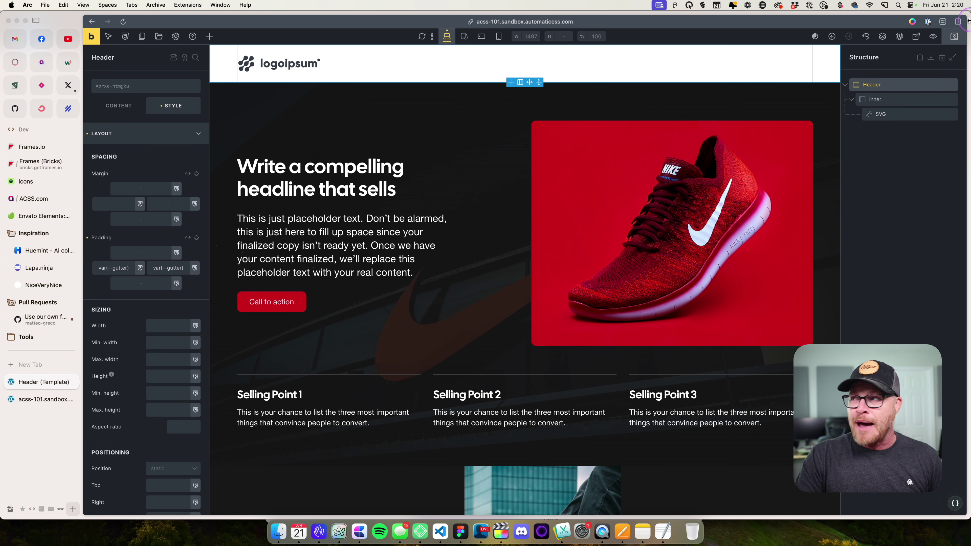
pyautogui.click(954, 36)
# Preview the header's gutter at the tablet portrait and mobile landscape breakpoints, return to desktop and inspect the Inner container
pyautogui.click(465, 37)
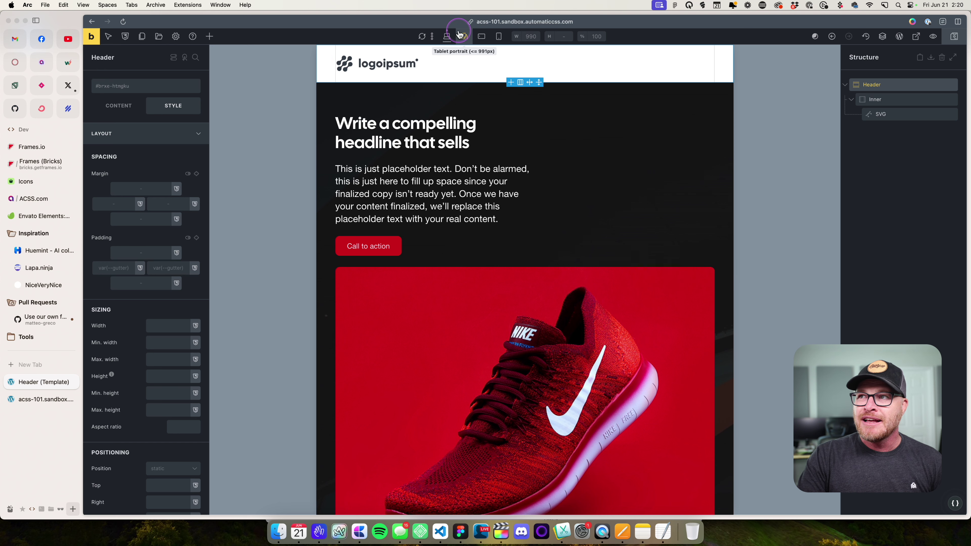
pyautogui.click(481, 36)
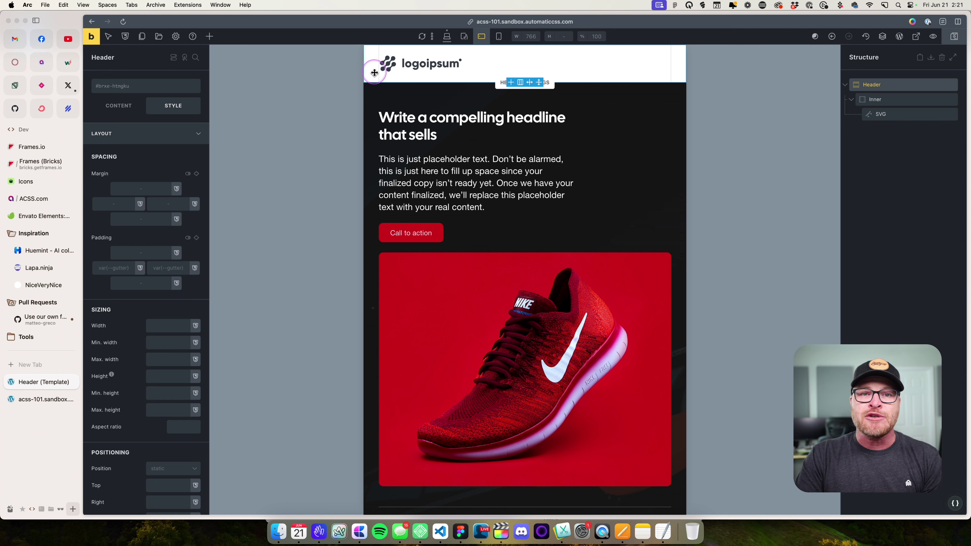
pyautogui.click(446, 35)
pyautogui.click(370, 65)
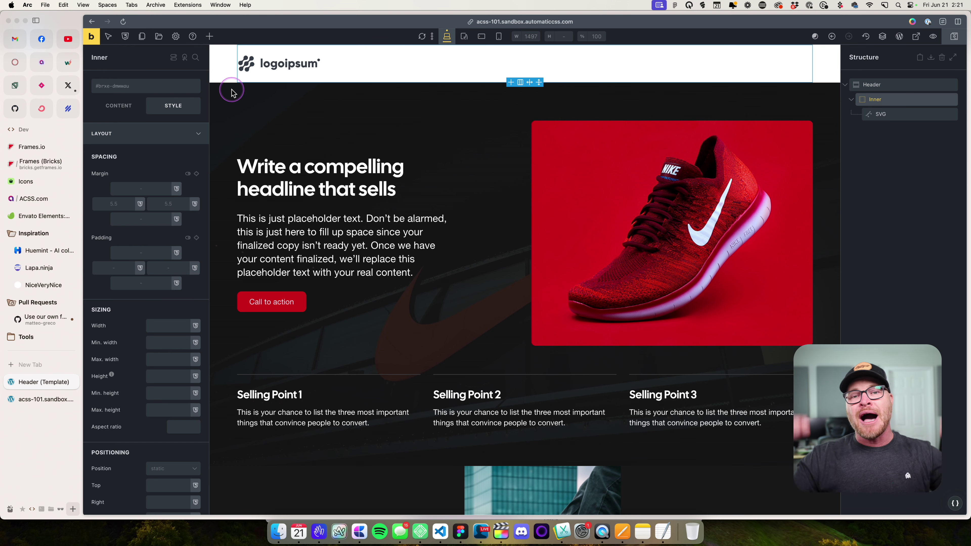
# Set the Header section's top and bottom padding to var(--space-s)
pyautogui.click(870, 85)
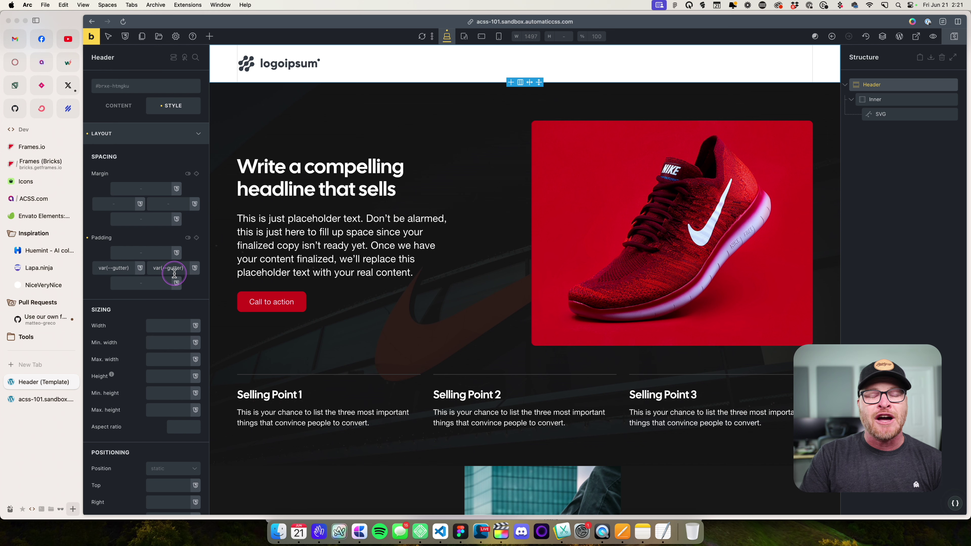
pyautogui.rightClick(147, 253)
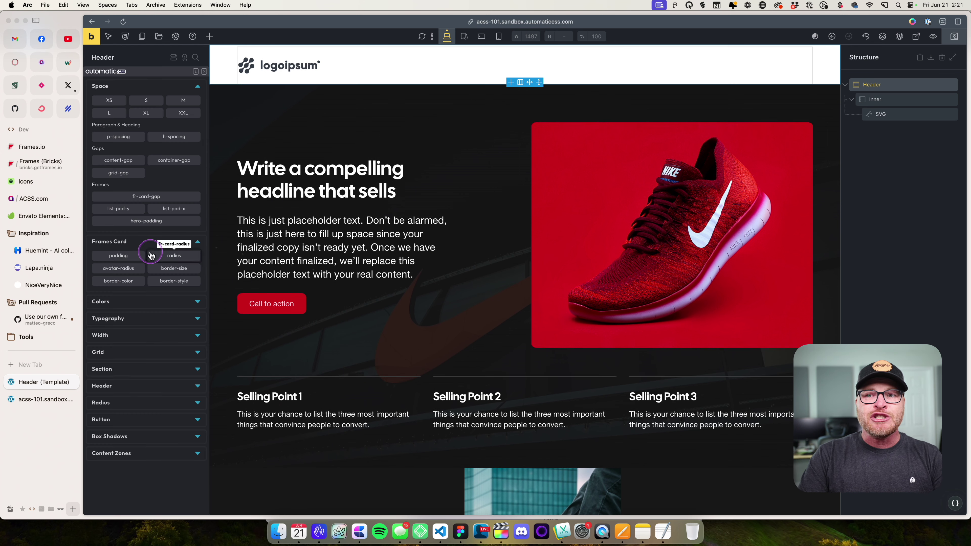
pyautogui.click(146, 100)
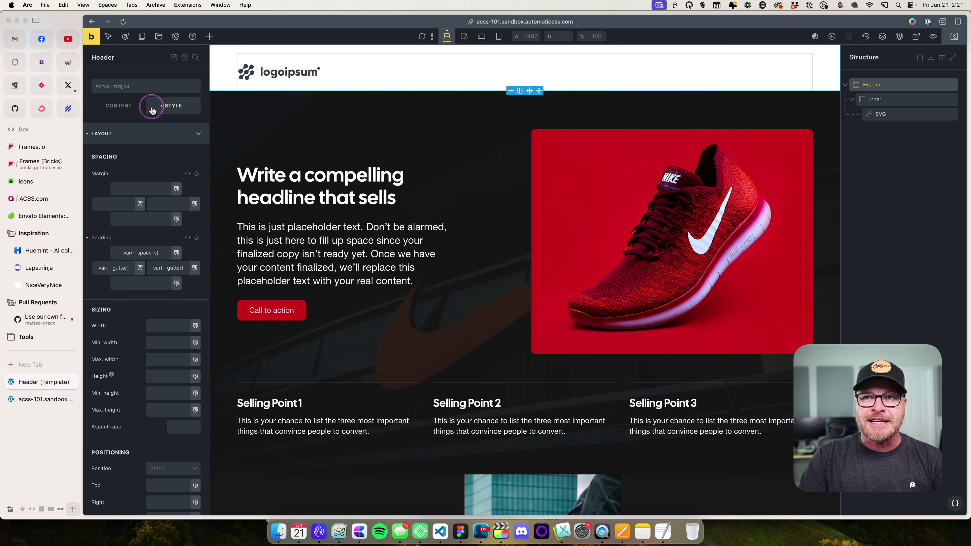
pyautogui.click(141, 283)
pyautogui.write('var(--space-s)')
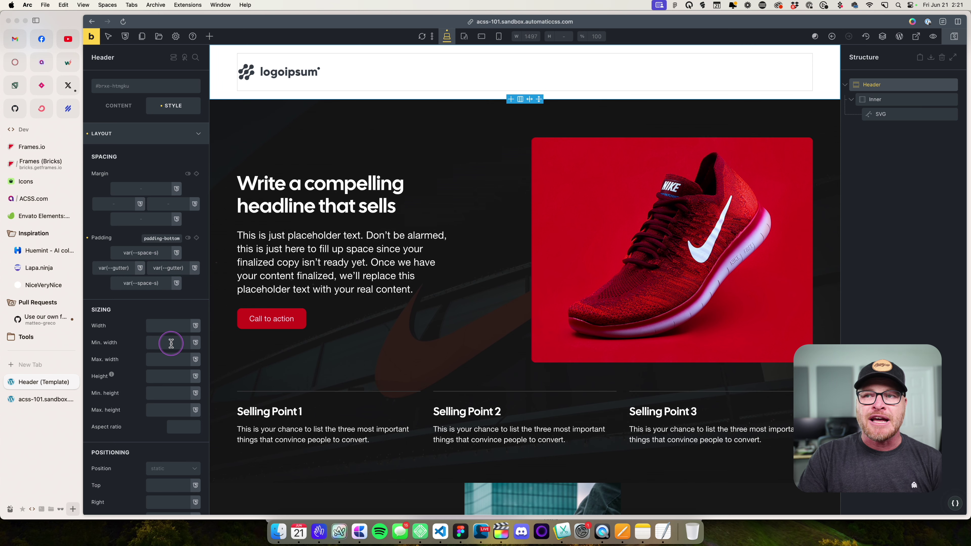
# Save the template, check the header's vertical padding on the live page and return to the header template
pyautogui.click(954, 36)
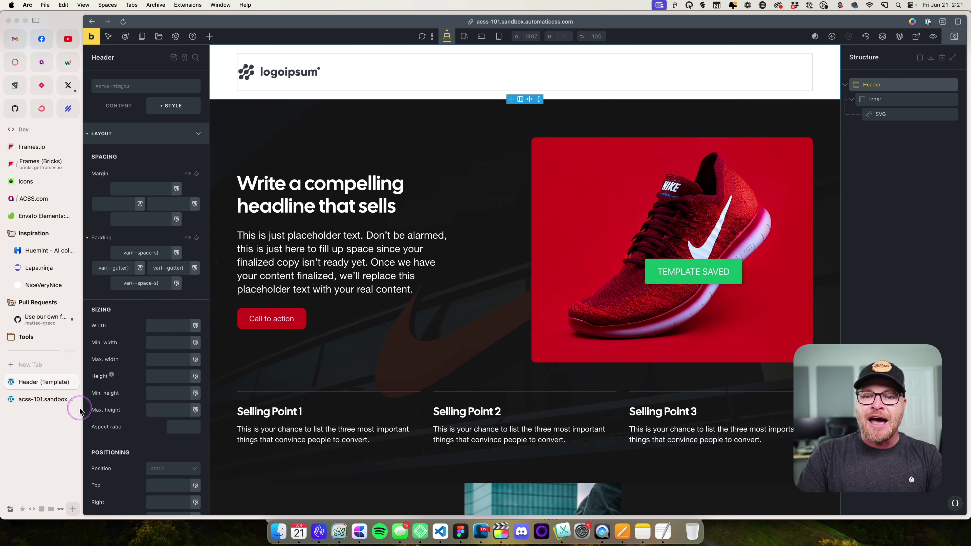
pyautogui.click(57, 399)
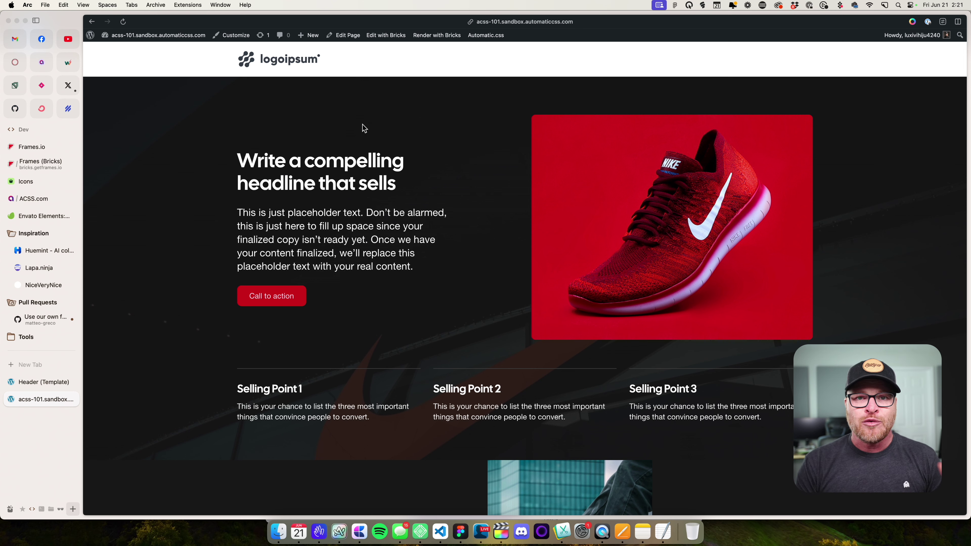
pyautogui.moveTo(75, 358)
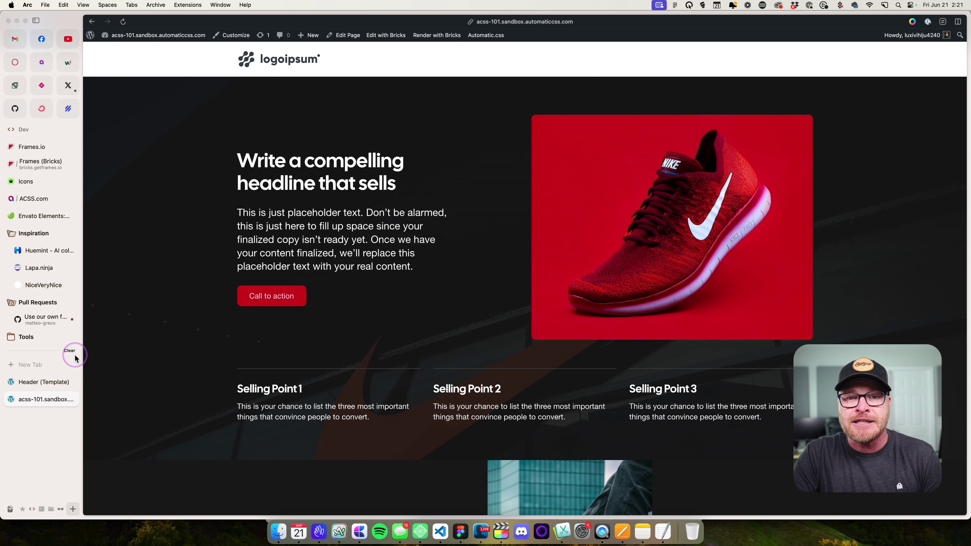
pyautogui.moveTo(73, 321)
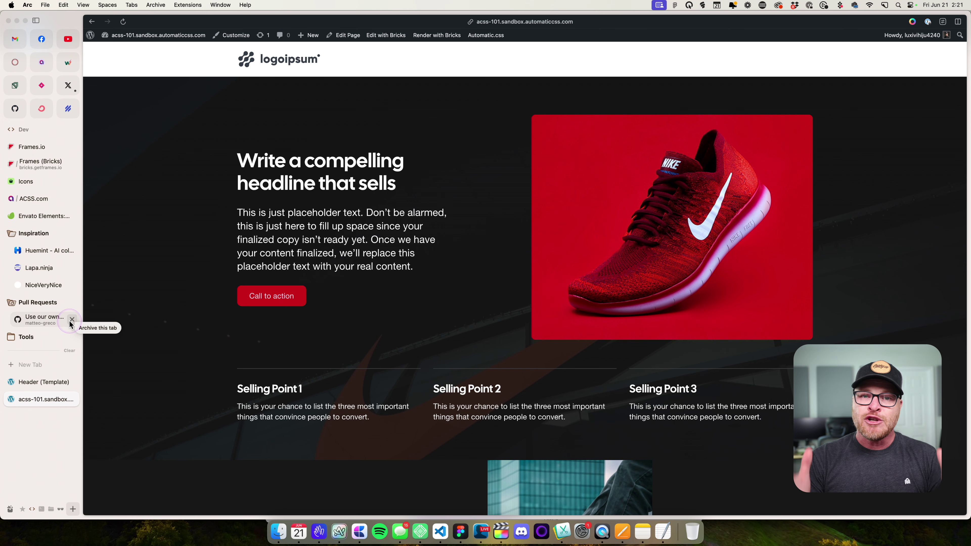
pyautogui.click(72, 320)
pyautogui.click(43, 381)
# Search the elements for "menu" and add a Nav Menu element to the Inner container
pyautogui.click(507, 64)
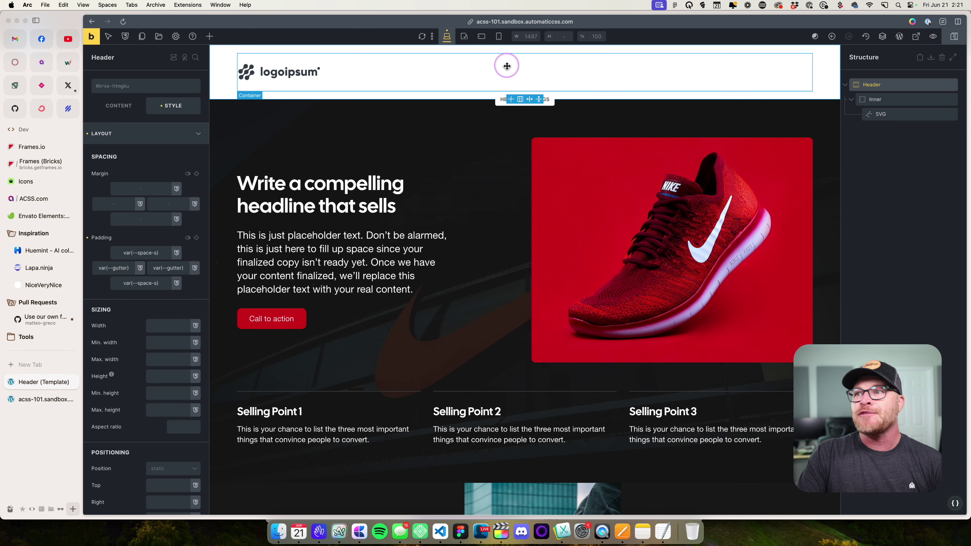
pyautogui.click(210, 37)
pyautogui.write('menu')
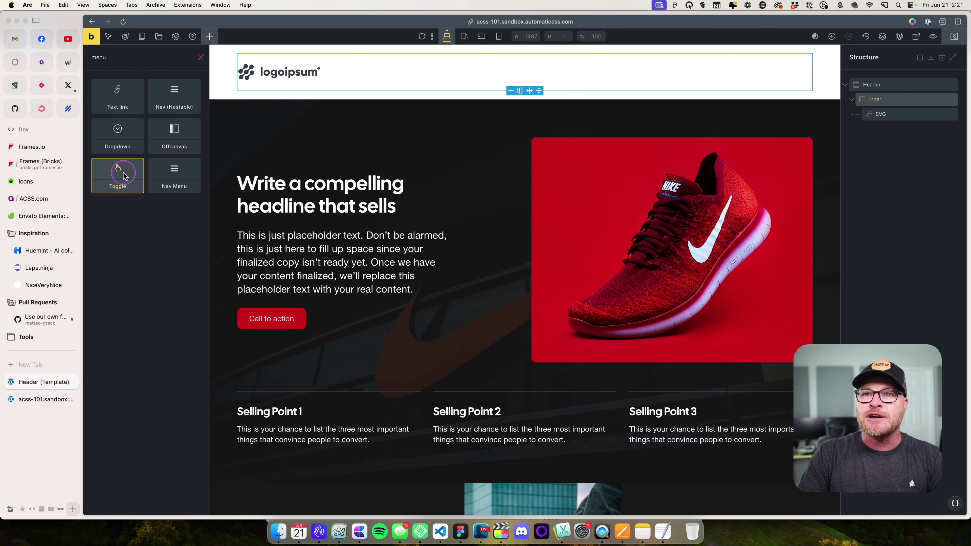
pyautogui.click(189, 172)
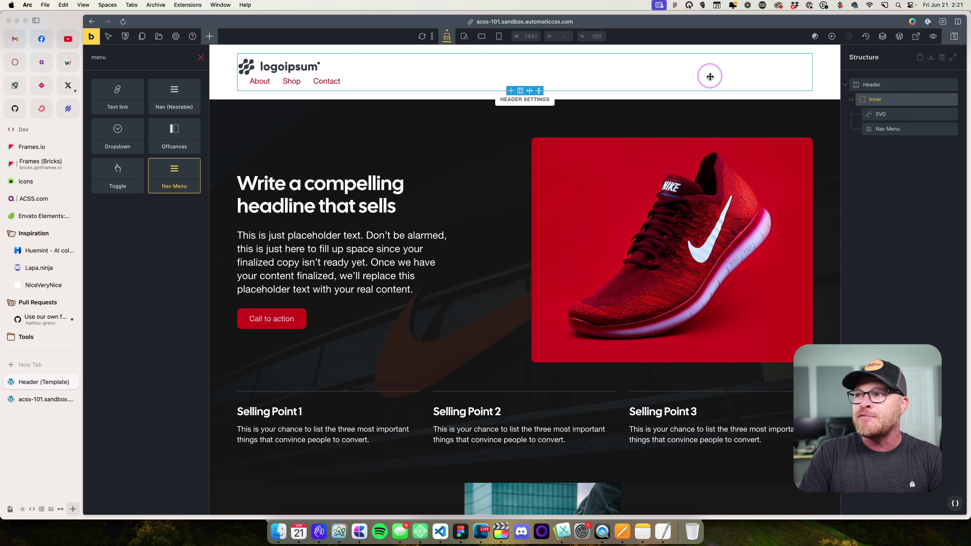
# Assign the WordPress menu named Menu to the Nav Menu element
pyautogui.click(888, 129)
pyautogui.click(107, 114)
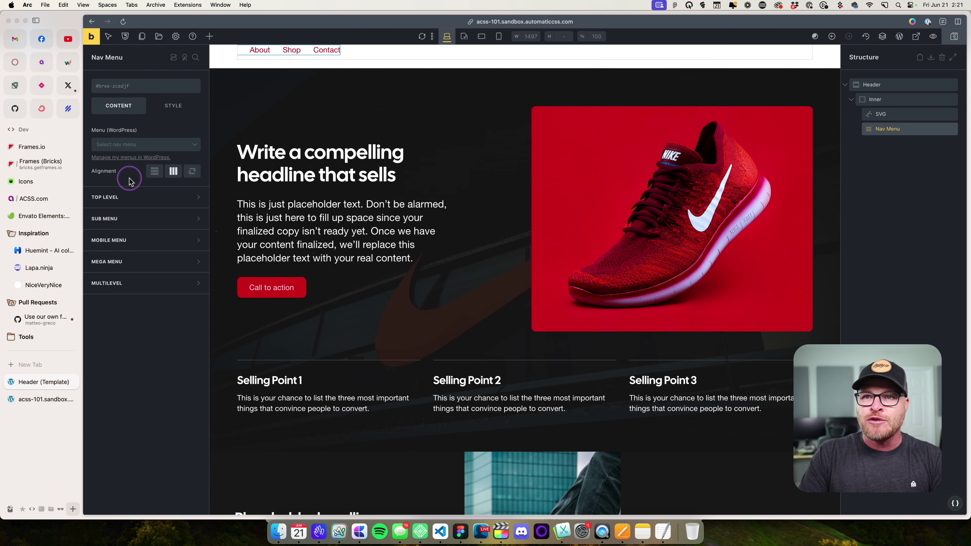
pyautogui.click(128, 144)
pyautogui.click(128, 157)
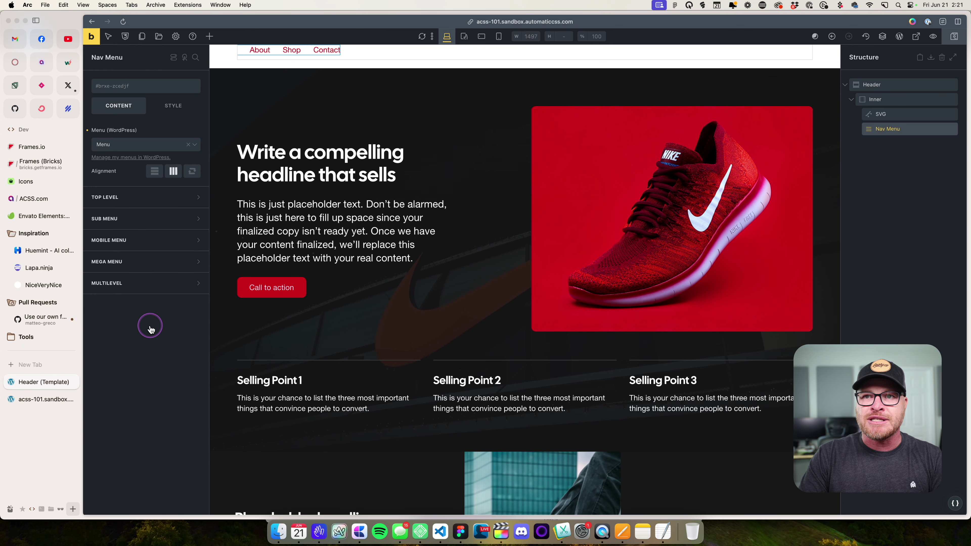
# Set the Nav Menu's top-level typography color to the raw value var(--black)
pyautogui.click(156, 199)
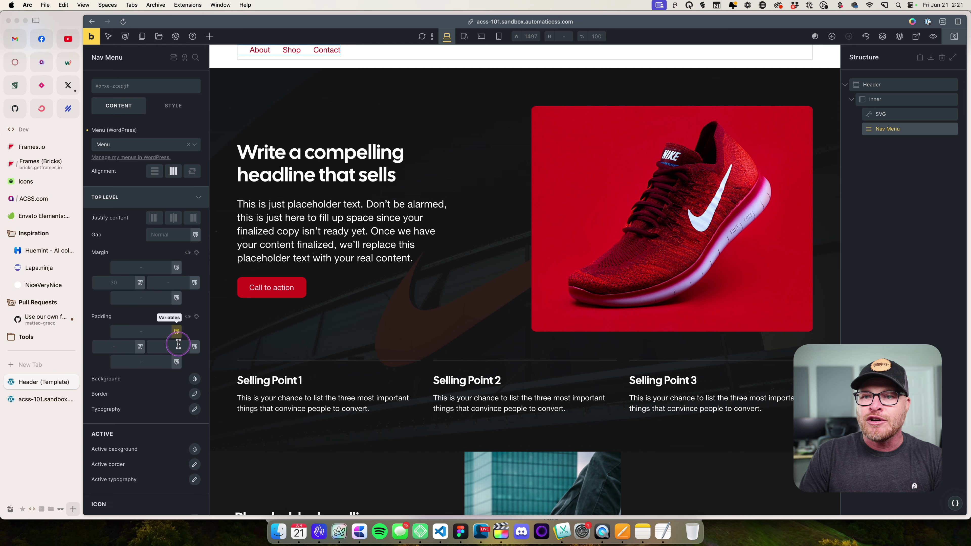
pyautogui.click(195, 409)
pyautogui.scroll(-5, 153, 440)
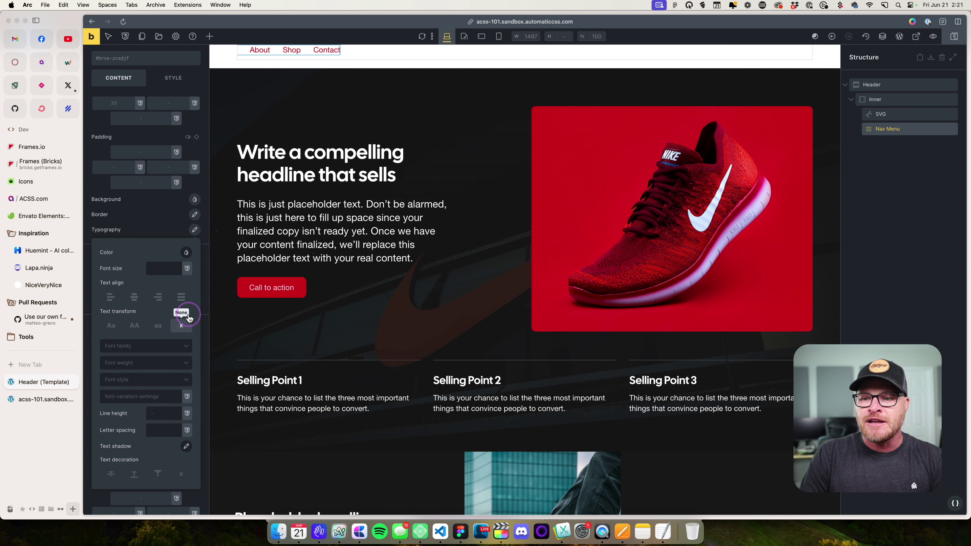
pyautogui.click(186, 252)
pyautogui.scroll(-5, 164, 340)
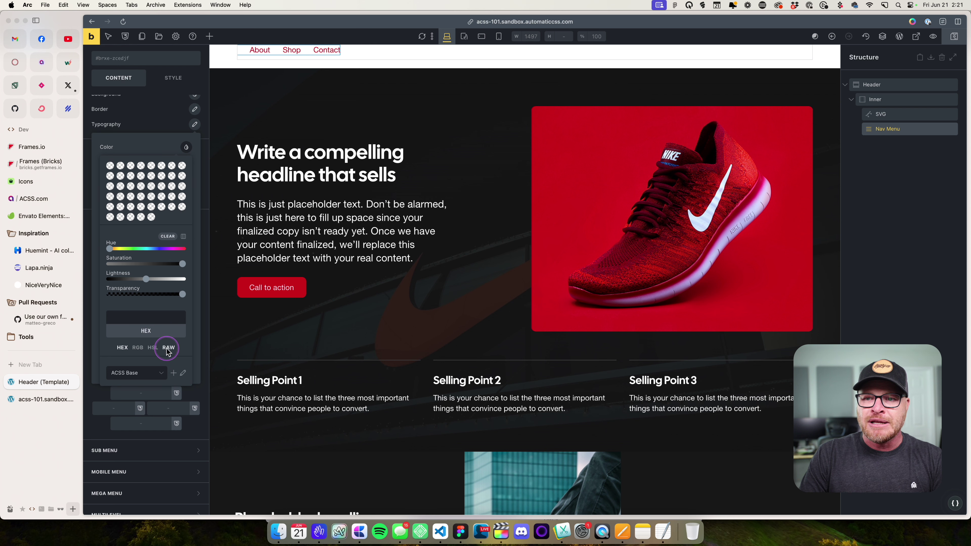
pyautogui.click(168, 347)
pyautogui.click(156, 317)
pyautogui.write('--black')
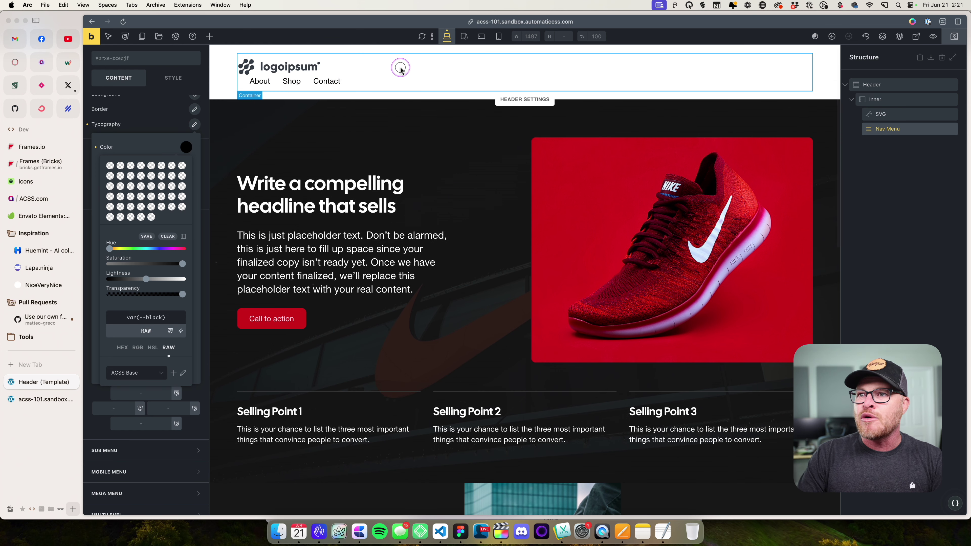
# Lay out the Inner container as a horizontal row with centered cross-axis alignment and space-between main-axis alignment
pyautogui.click(399, 67)
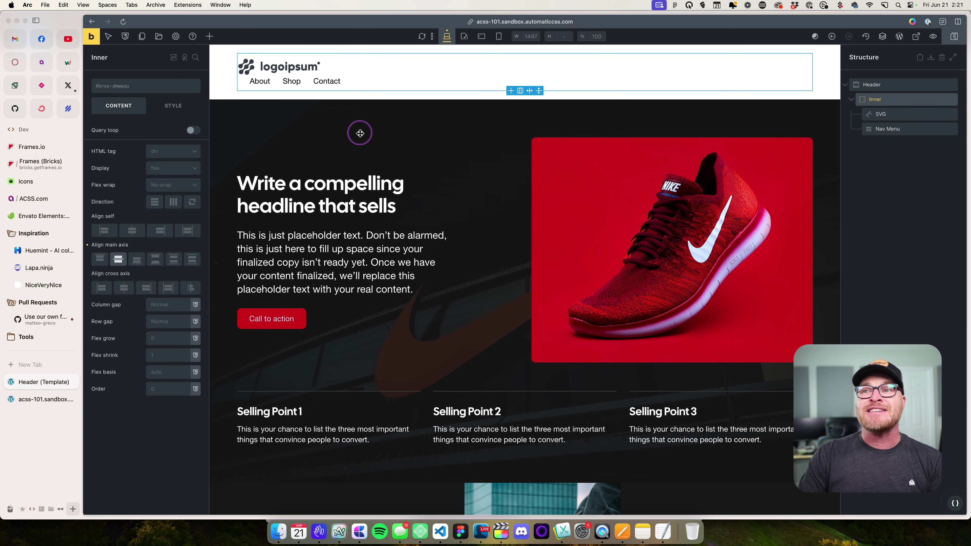
pyautogui.click(175, 204)
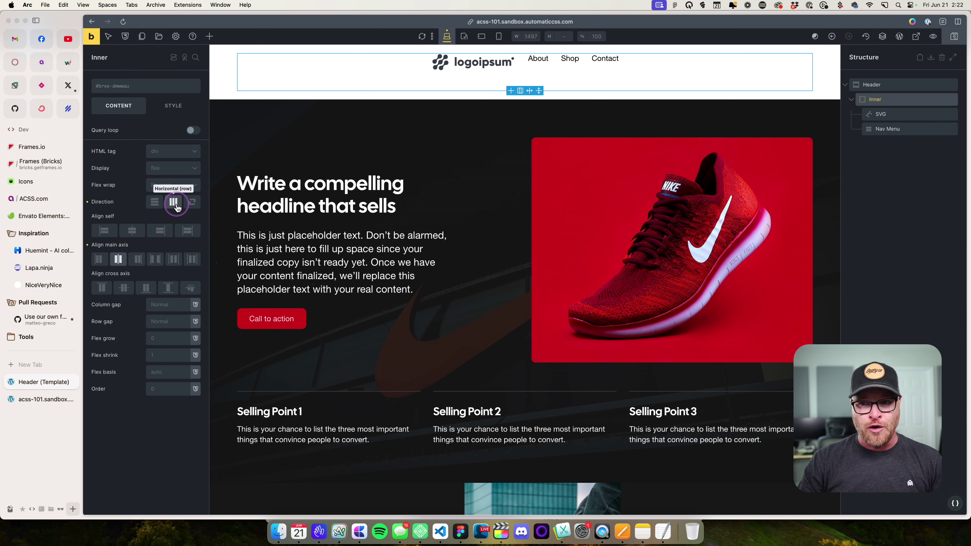
pyautogui.click(124, 289)
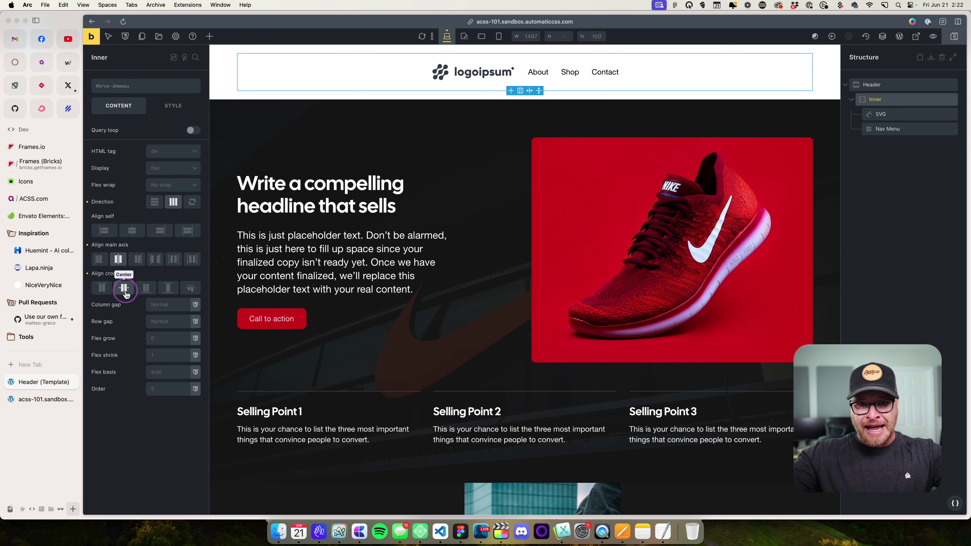
pyautogui.click(155, 259)
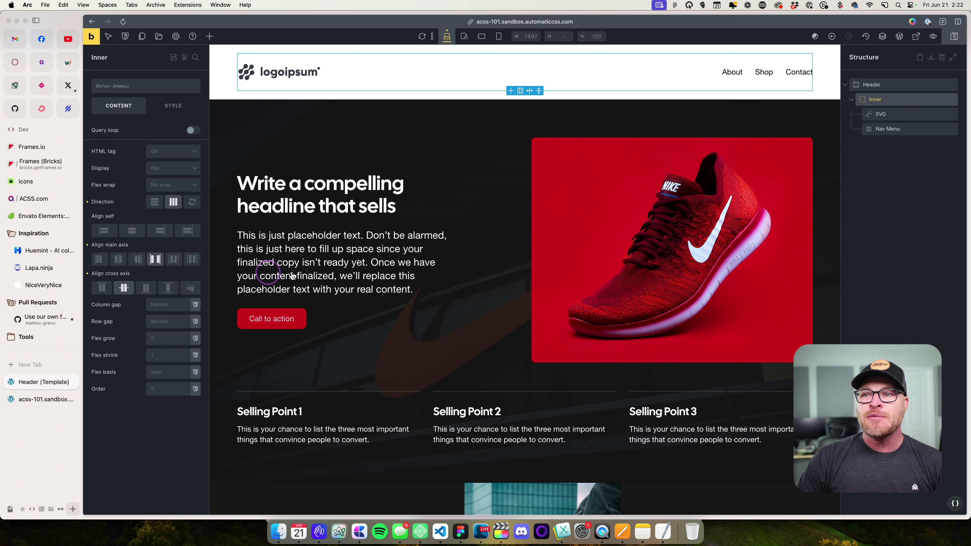
# Save the template, reload the live page to check the logo and menu layout, and return to the header template
pyautogui.click(954, 36)
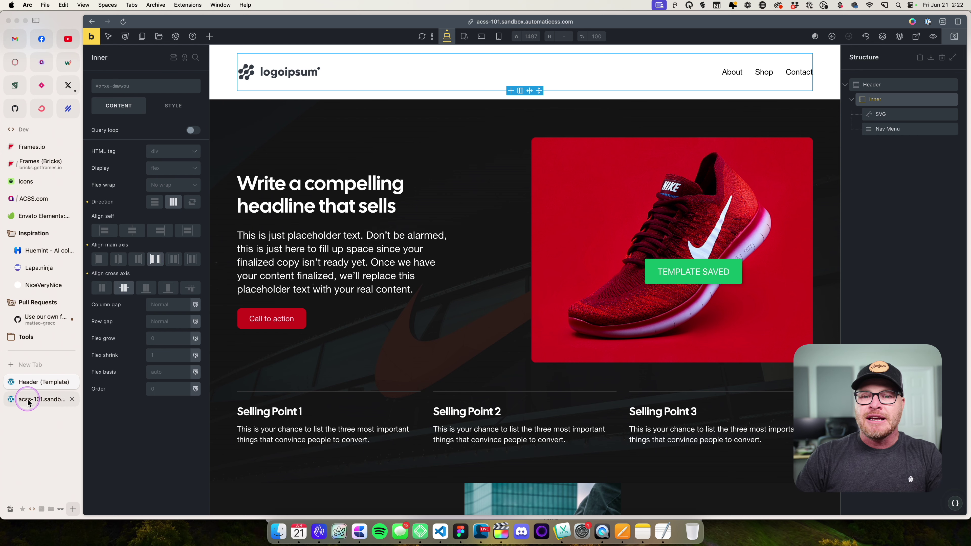
pyautogui.click(38, 399)
pyautogui.press('super+r')
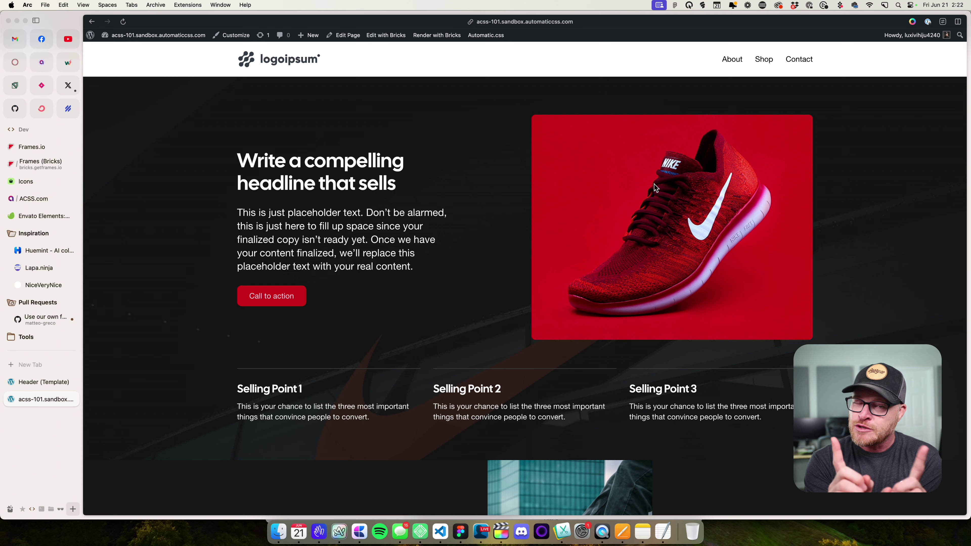
pyautogui.click(230, 122)
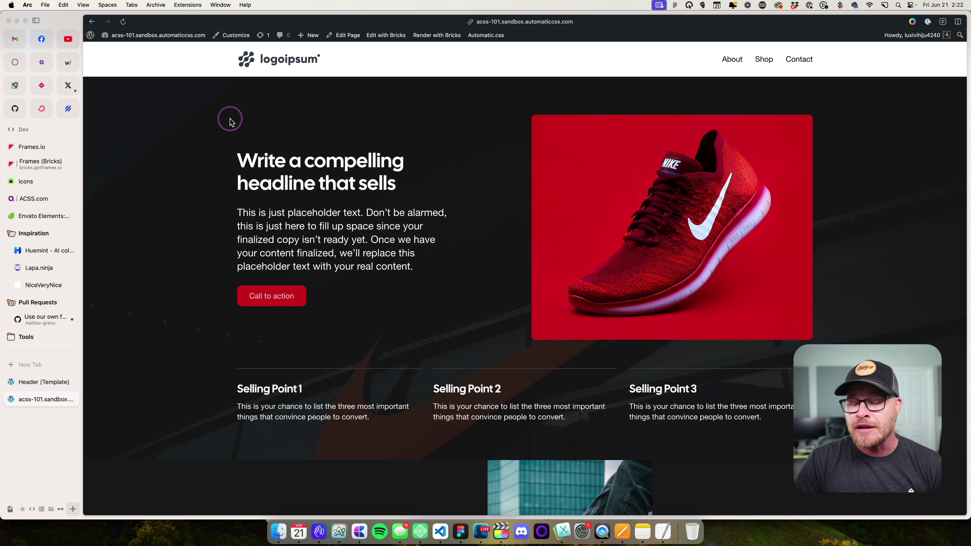
pyautogui.click(45, 381)
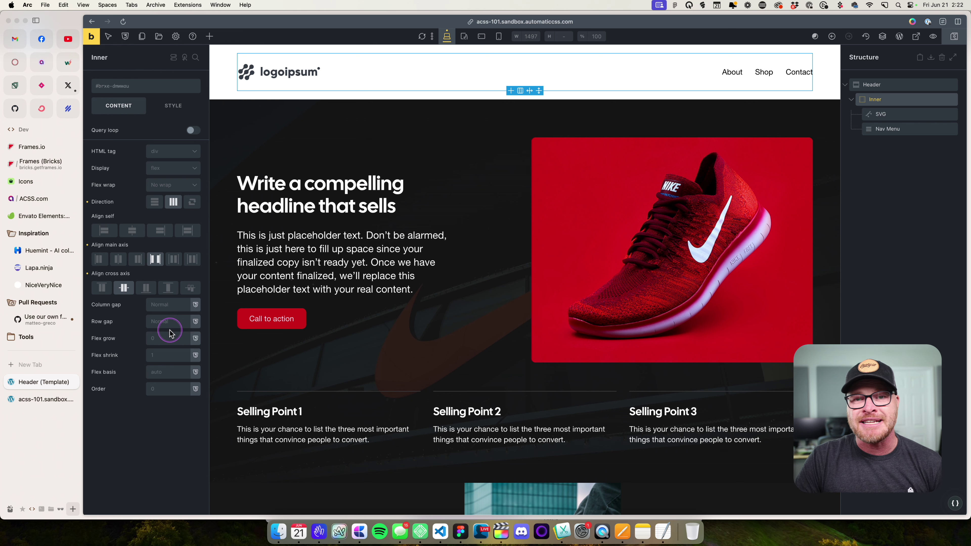
# Clear all padding from the Header section
pyautogui.click(254, 119)
pyautogui.click(219, 82)
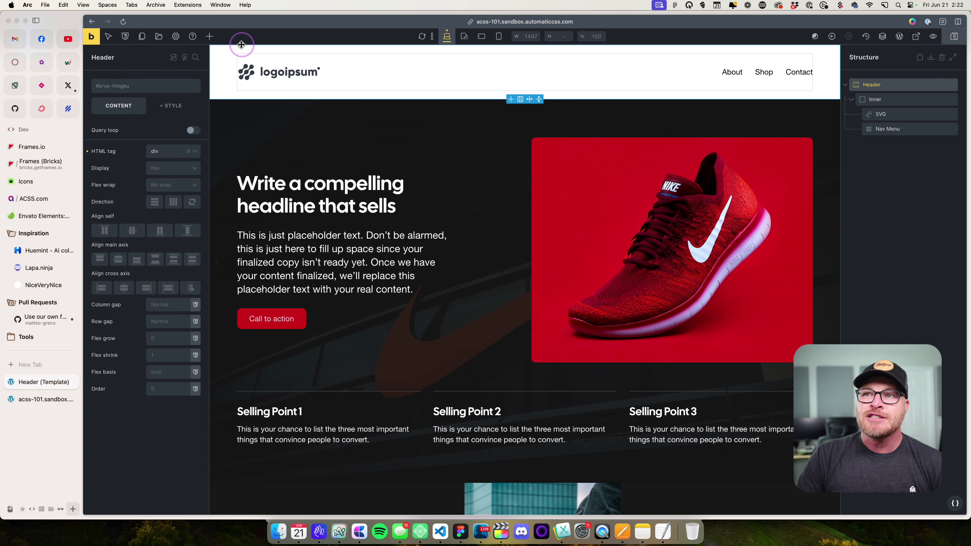
pyautogui.click(165, 111)
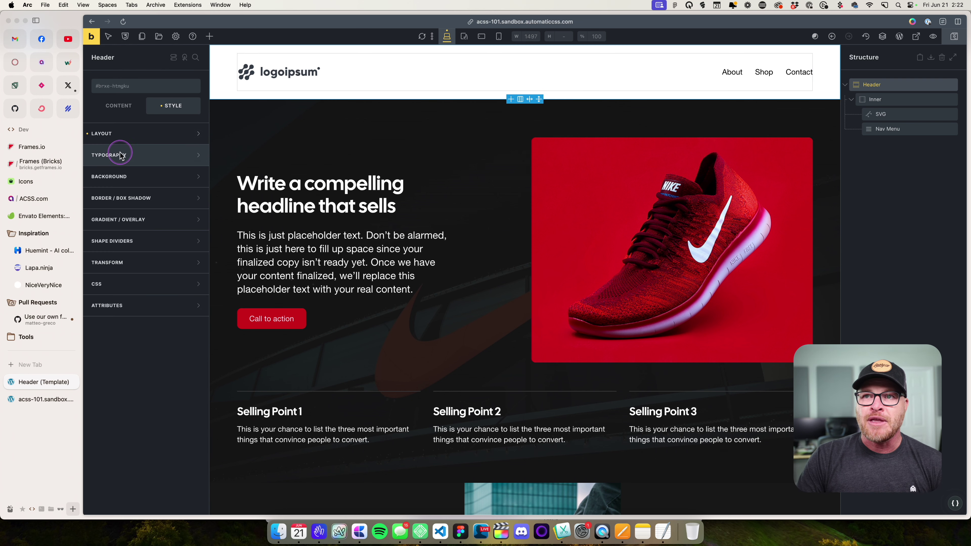
pyautogui.click(88, 238)
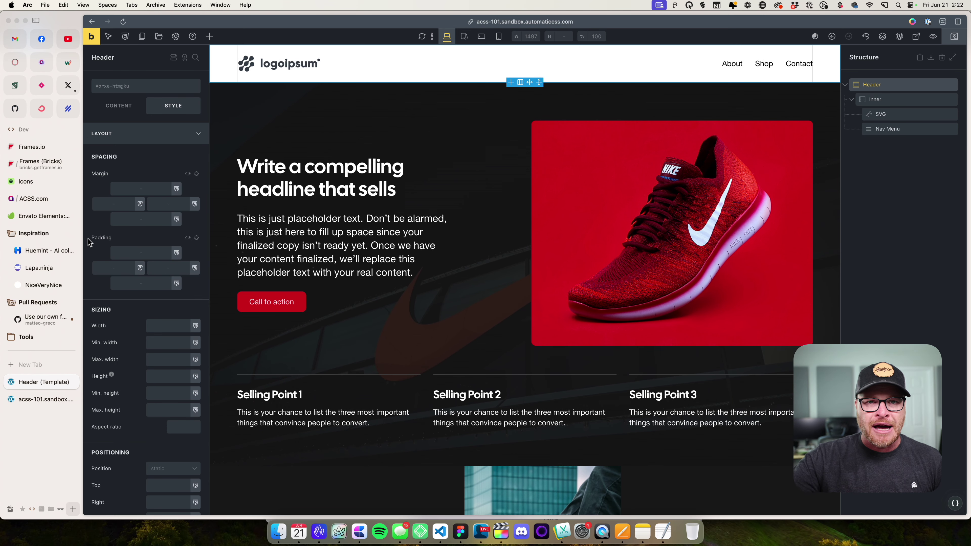
# Search the utility classes for "pad" and apply the header--s class to the Header section
pyautogui.click(135, 88)
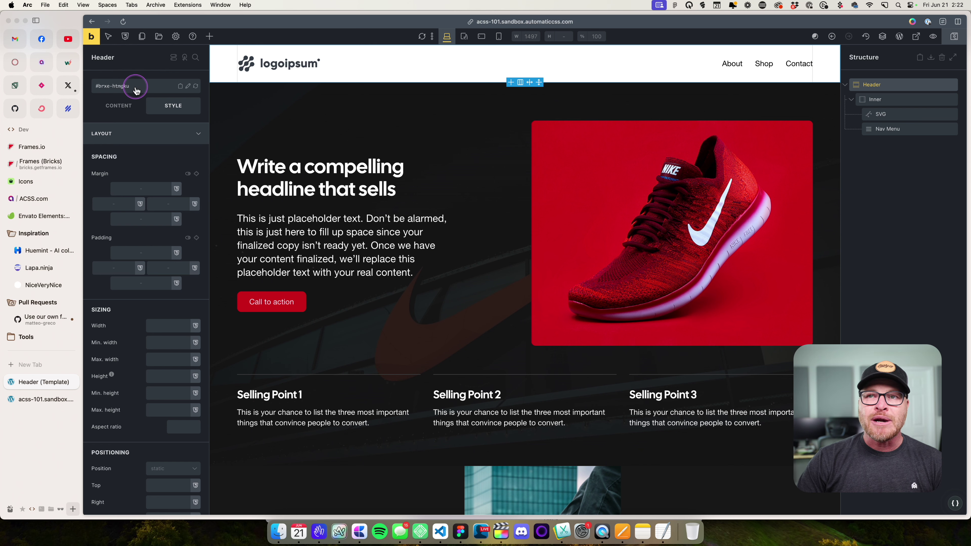
pyautogui.write('pad')
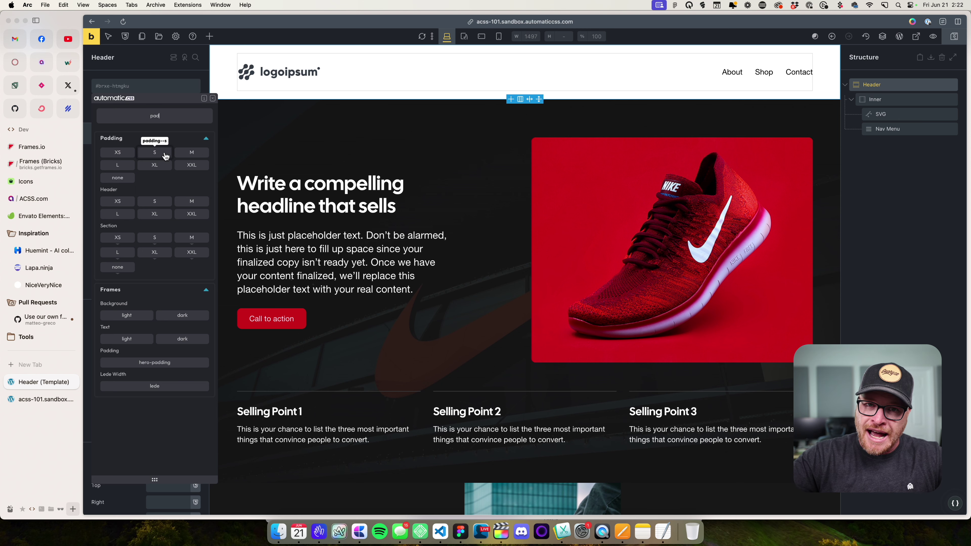
pyautogui.click(165, 155)
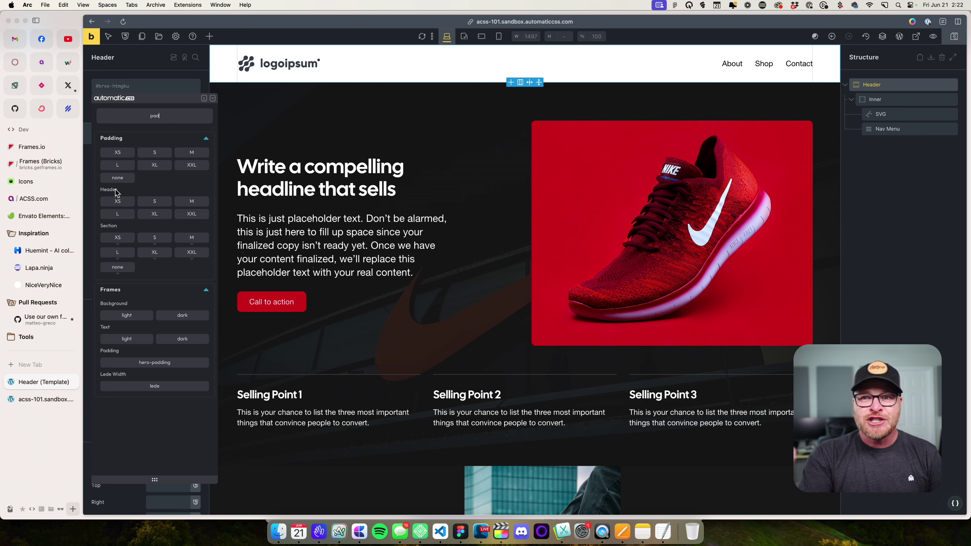
pyautogui.click(123, 229)
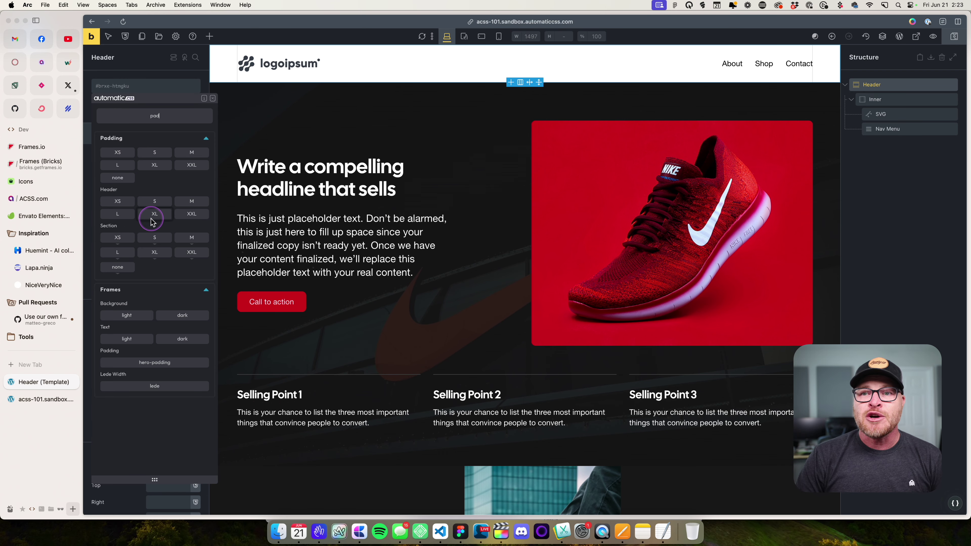
pyautogui.click(157, 203)
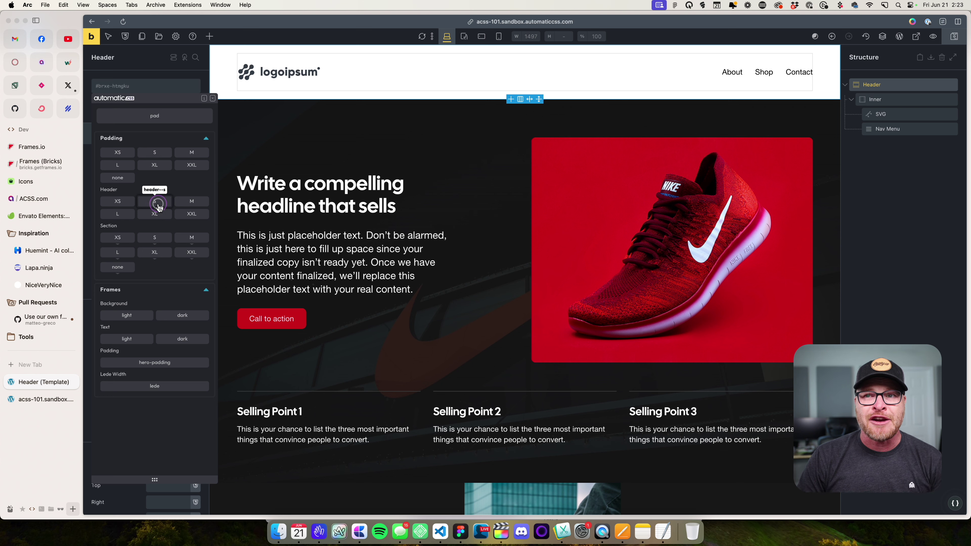
pyautogui.click(214, 101)
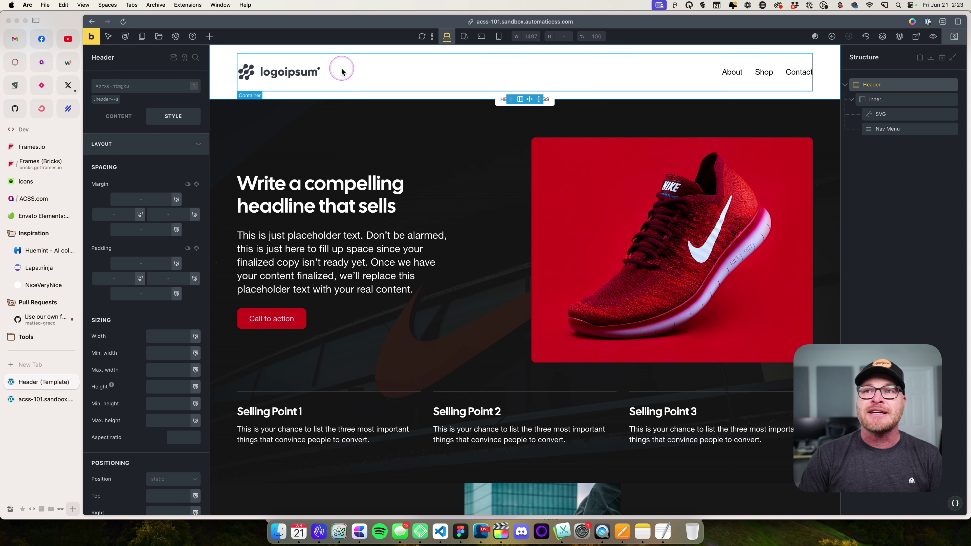
# Save the template, check the header padding on the live page, and return to the header template
pyautogui.click(199, 238)
pyautogui.press('super+s')
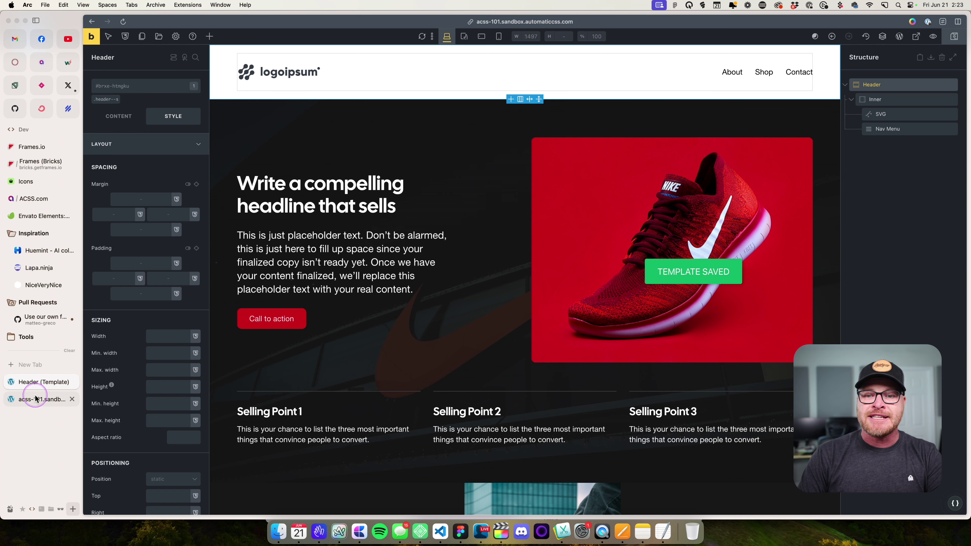
pyautogui.click(42, 399)
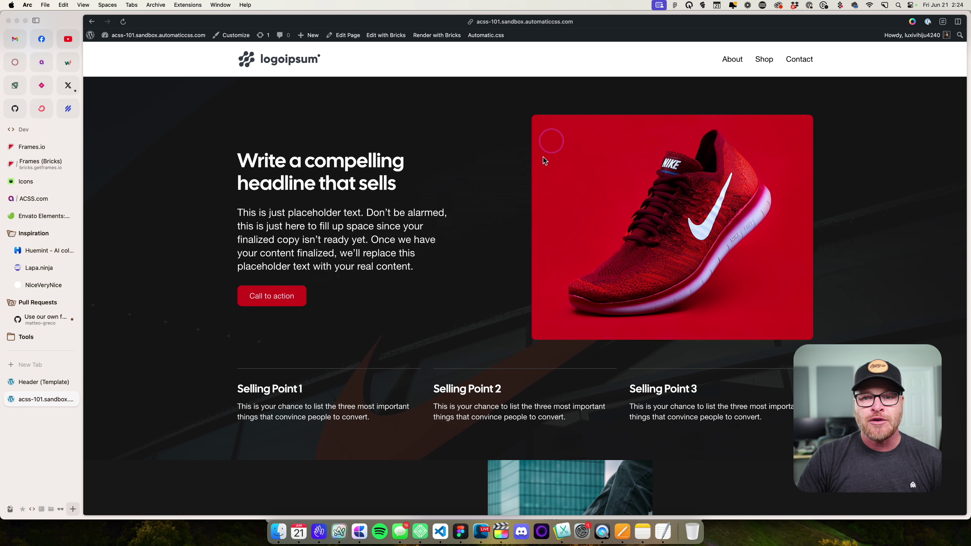
pyautogui.click(9, 402)
pyautogui.click(10, 382)
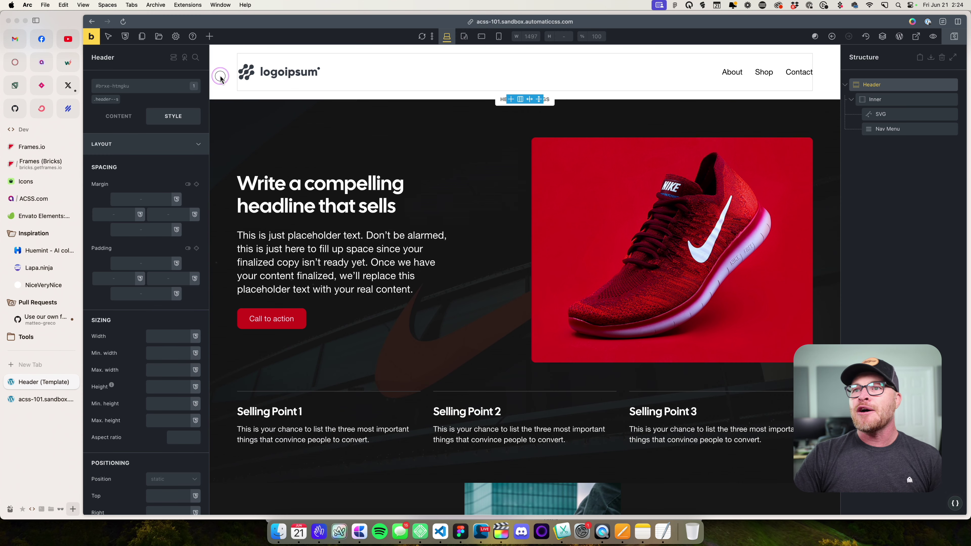
# Enable the sticky header option in the template's header settings
pyautogui.click(176, 36)
pyautogui.click(156, 122)
pyautogui.click(157, 120)
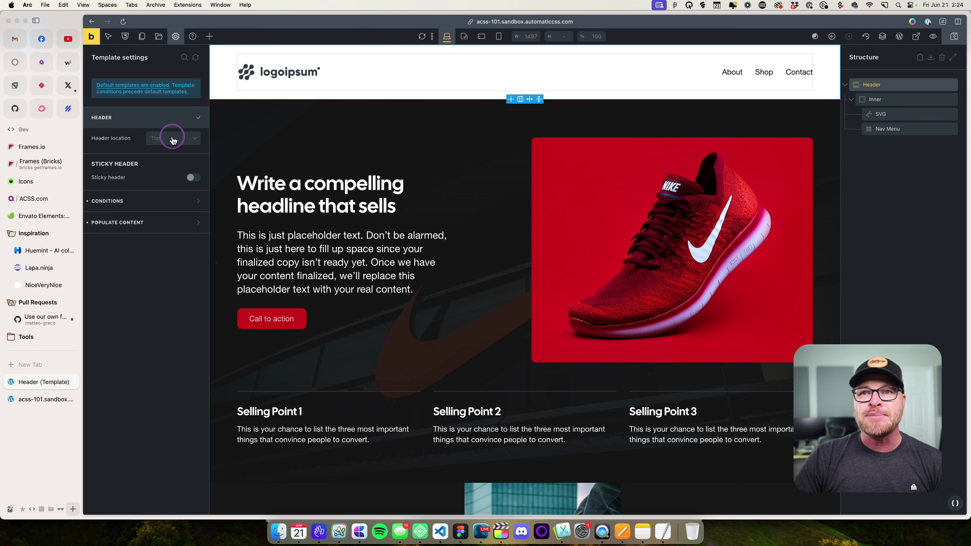
pyautogui.click(193, 178)
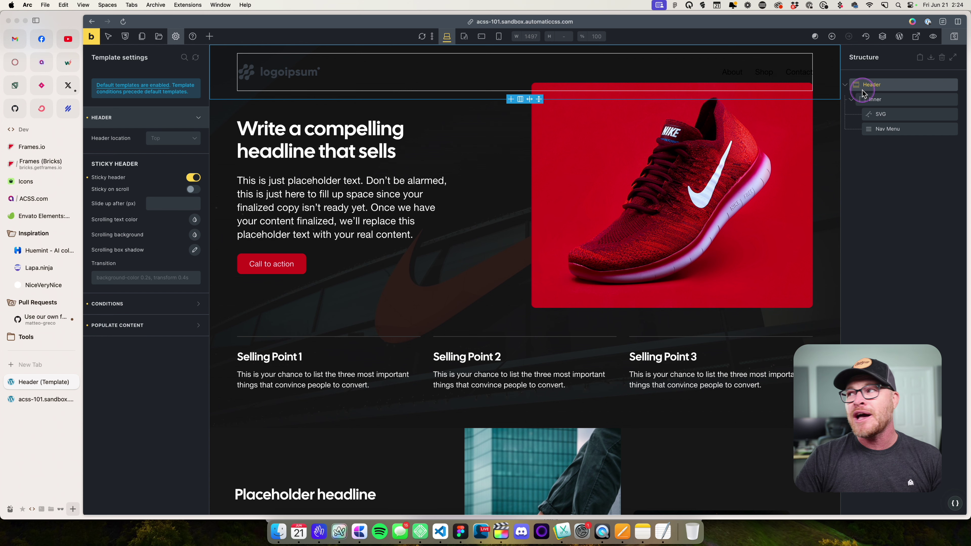
# Save the template, reload the live page to check the sticky header, and return to the header template
pyautogui.press('super+s')
pyautogui.click(43, 398)
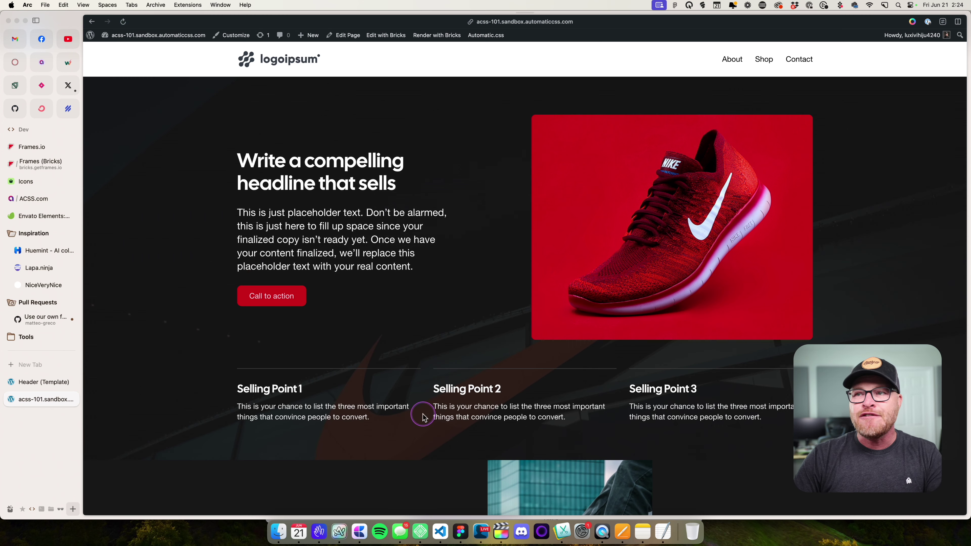
pyautogui.press('super+r')
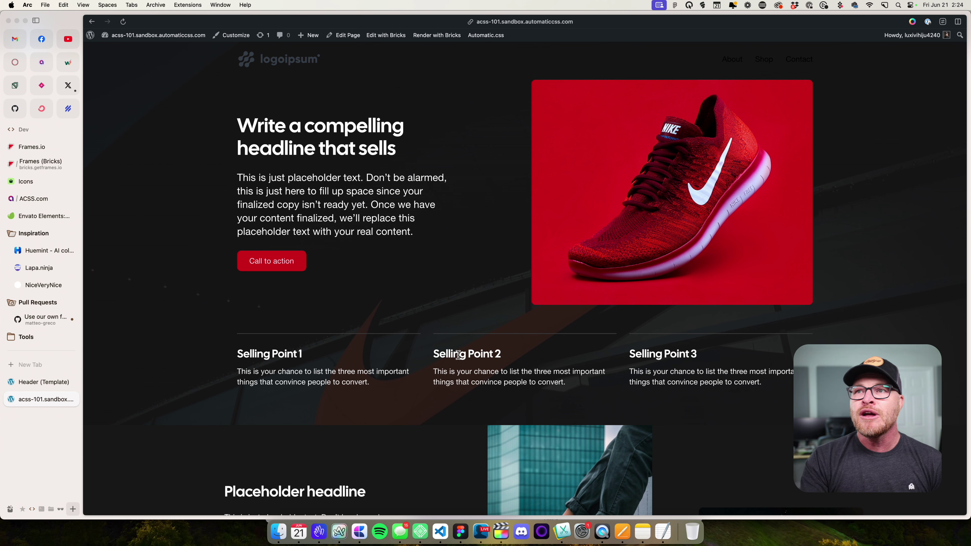
pyautogui.click(18, 380)
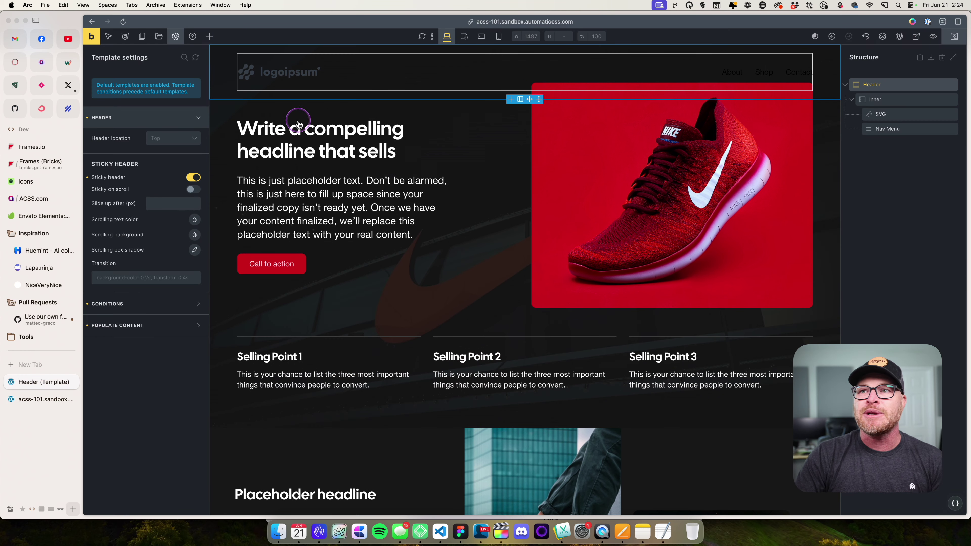
# Set the logo SVG's fill color to the raw value var(--white)
pyautogui.click(292, 70)
pyautogui.click(119, 108)
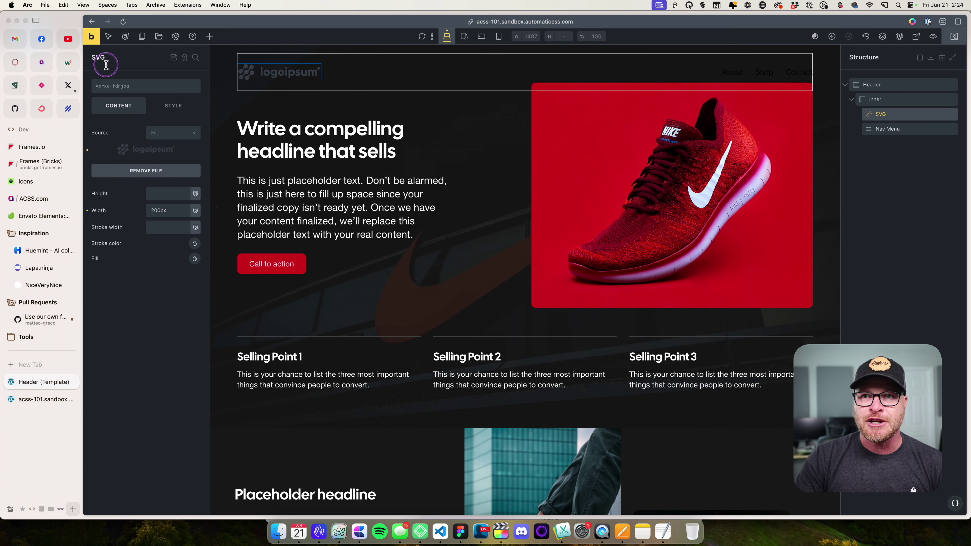
pyautogui.click(195, 259)
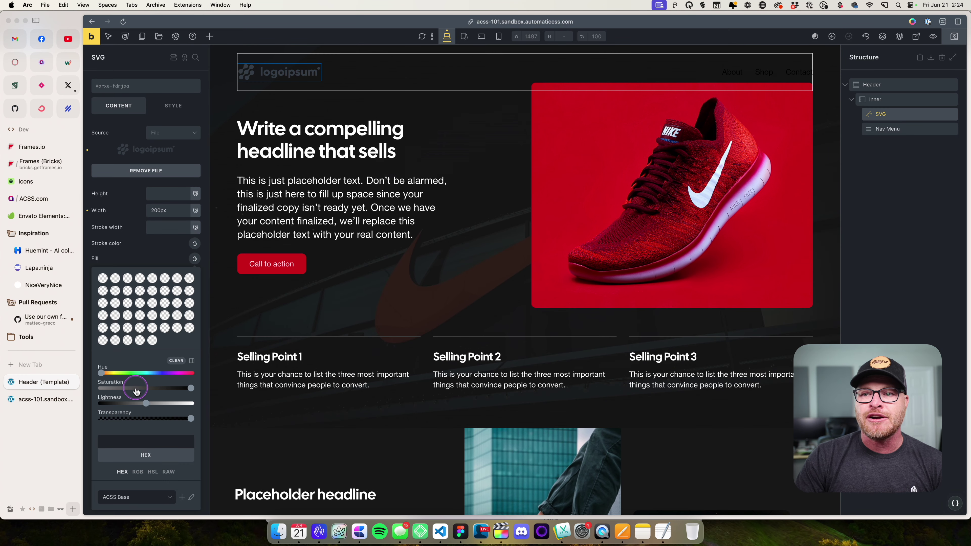
pyautogui.click(160, 442)
pyautogui.write('var(--white)')
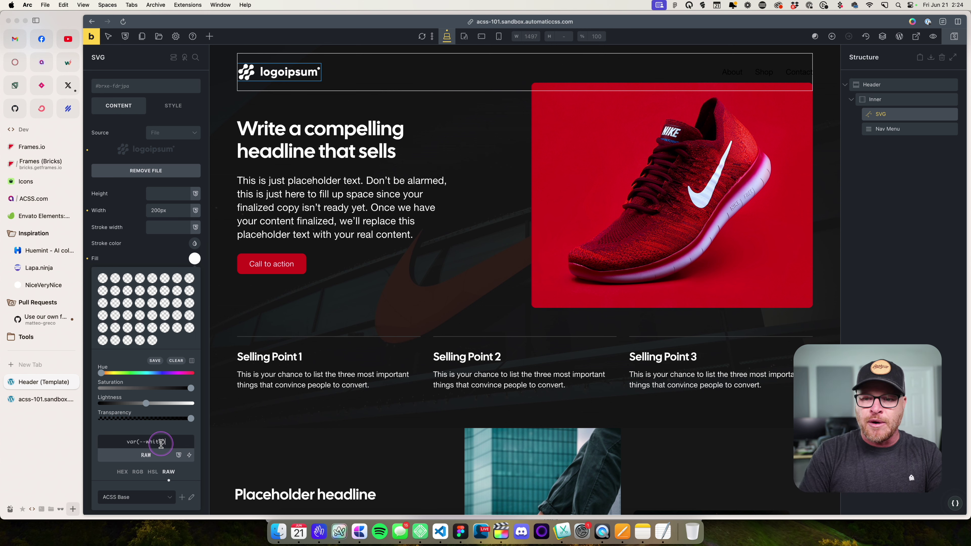
# Set the Nav Menu's top-level typography color to the raw value var(--white)
pyautogui.click(692, 69)
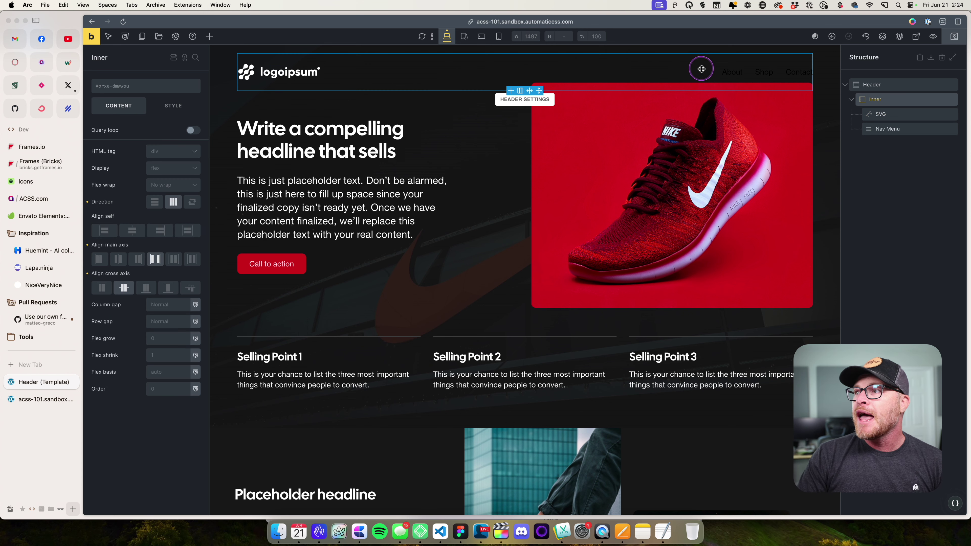
pyautogui.click(887, 129)
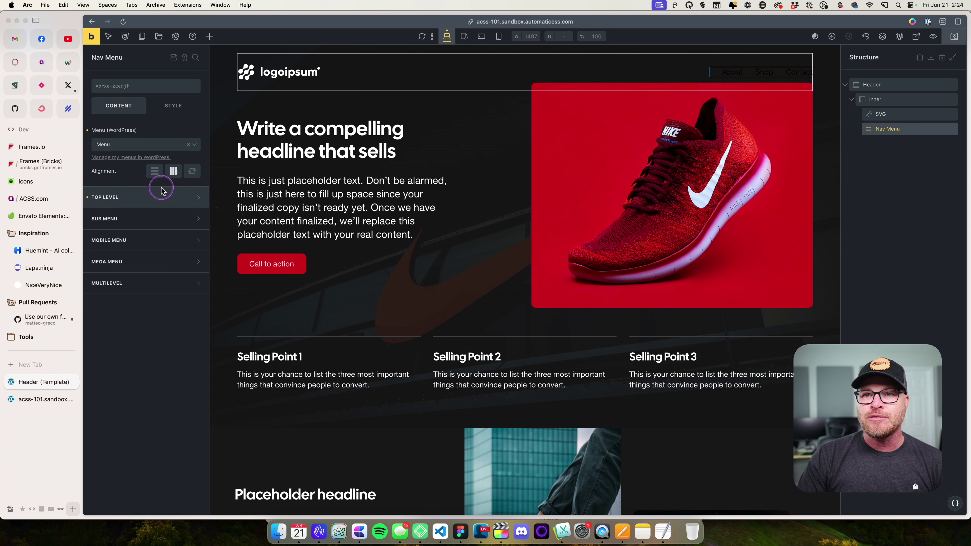
pyautogui.click(156, 197)
pyautogui.scroll(-5, 153, 309)
pyautogui.click(195, 305)
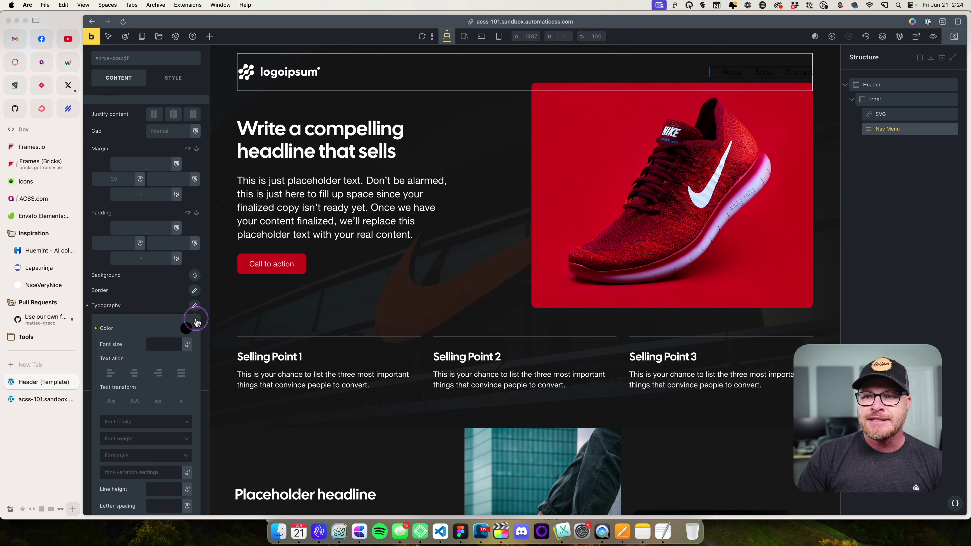
pyautogui.click(186, 331)
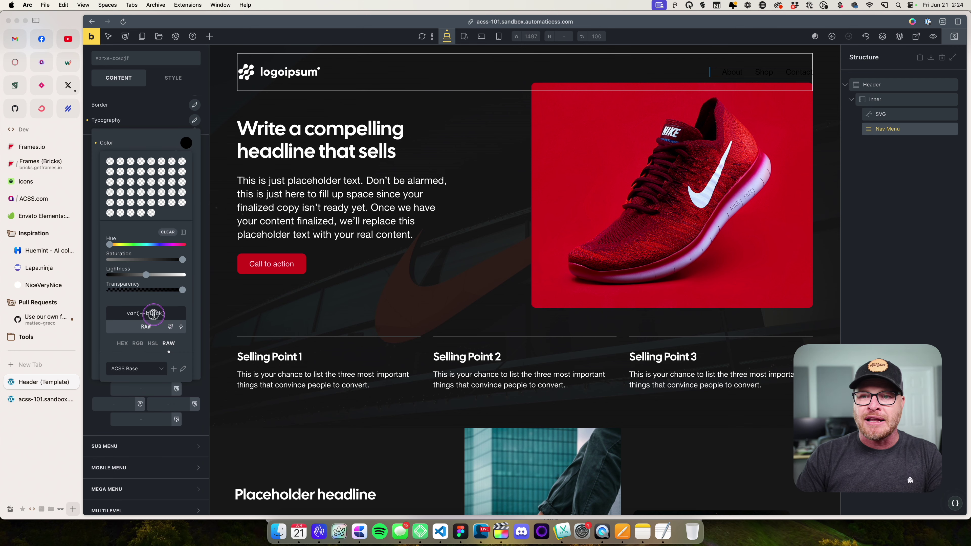
pyautogui.doubleClick(155, 313)
pyautogui.write('white')
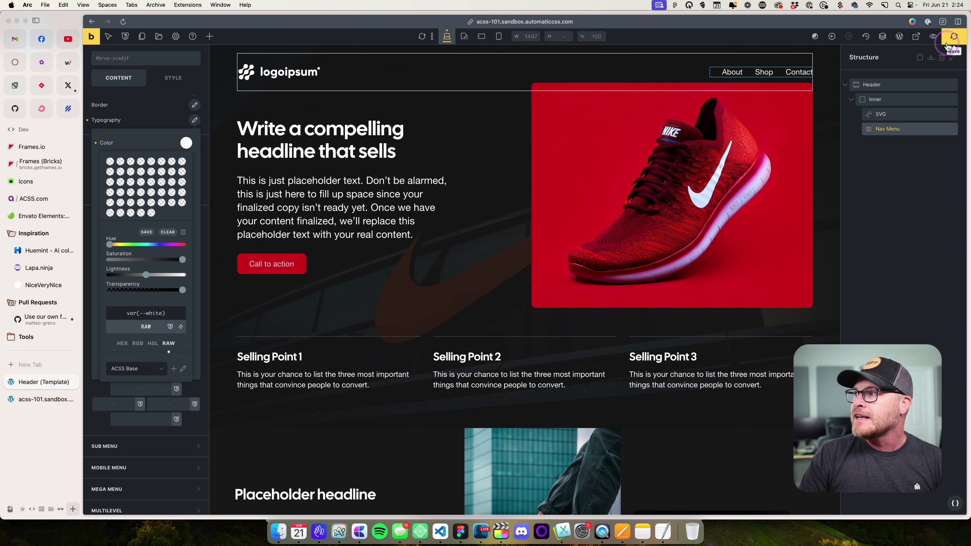
# Save the template and scroll through the live page to examine how the sticky header overlaps the content
pyautogui.press('super+s')
pyautogui.click(67, 406)
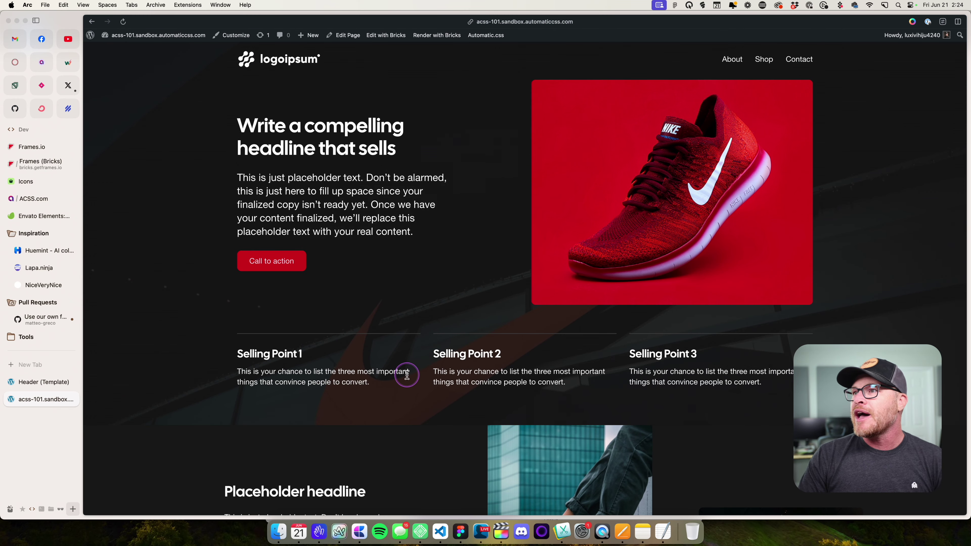
pyautogui.scroll(-4, 376, 329)
pyautogui.scroll(3, 376, 331)
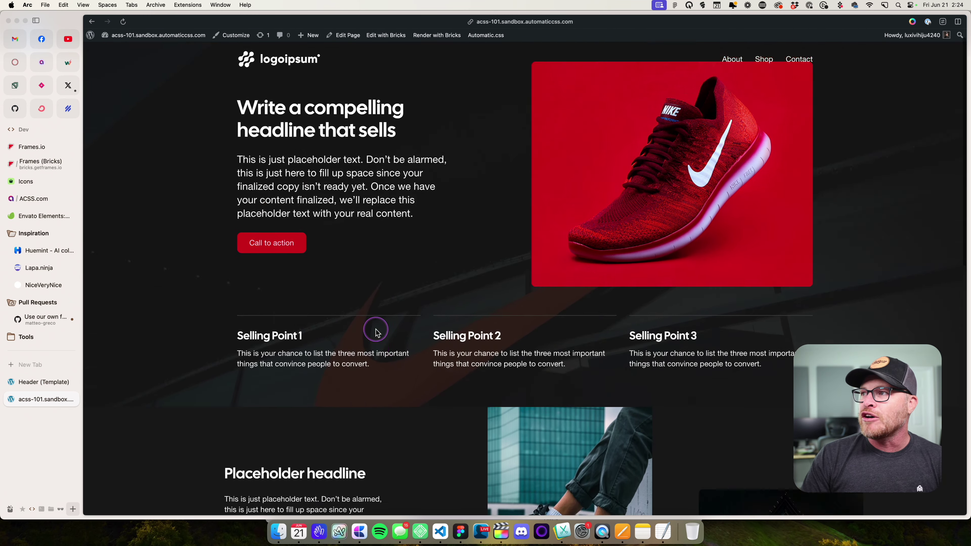
pyautogui.scroll(-15, 374, 330)
pyautogui.scroll(16, 366, 305)
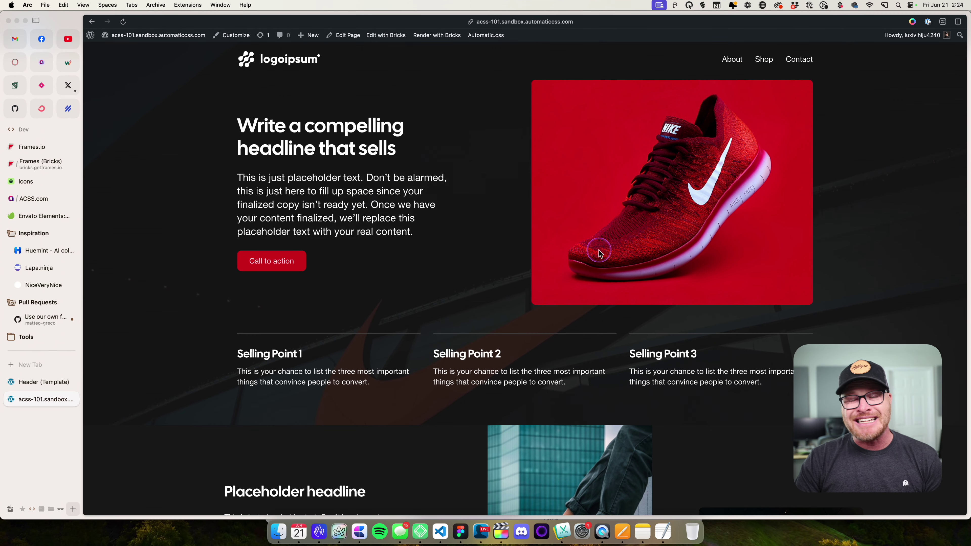
pyautogui.scroll(-5, 601, 260)
pyautogui.scroll(-6, 603, 270)
pyautogui.scroll(15, 601, 271)
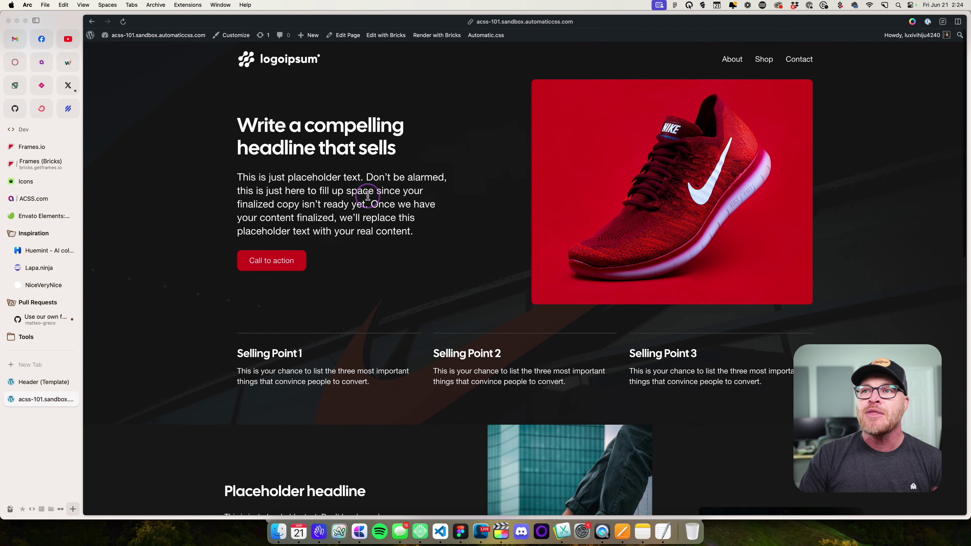
pyautogui.scroll(-3, 365, 195)
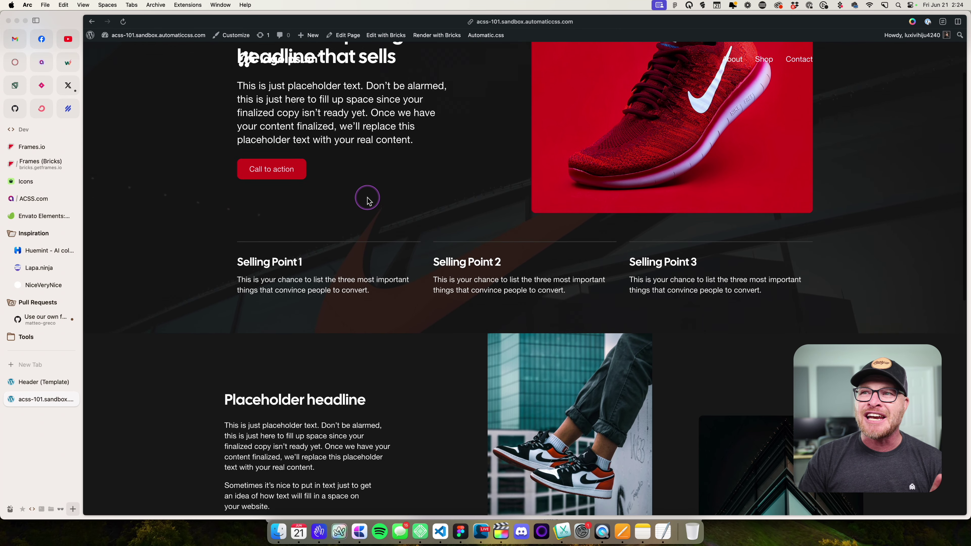
pyautogui.scroll(1, 367, 200)
pyautogui.scroll(-1, 367, 199)
pyautogui.scroll(1, 367, 200)
pyautogui.scroll(-1, 367, 200)
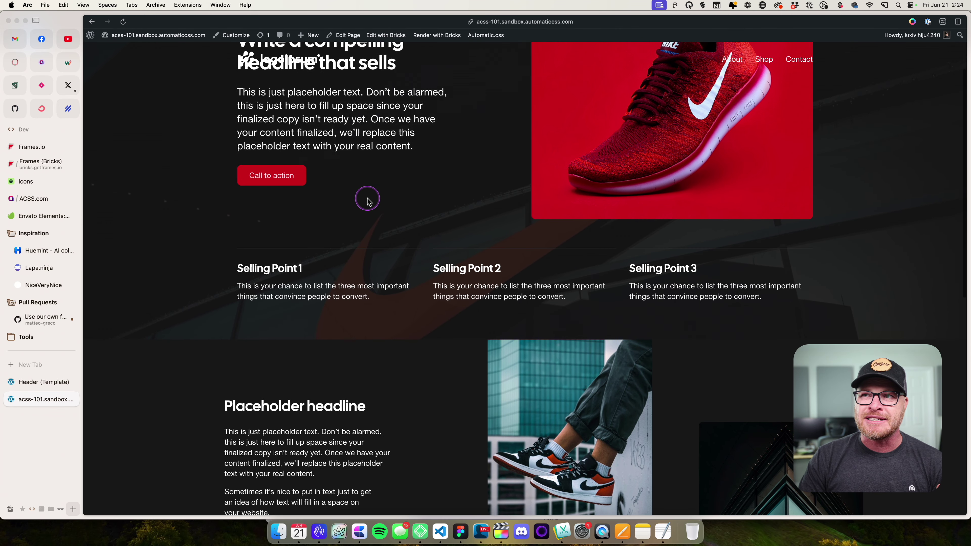
pyautogui.scroll(1, 367, 200)
pyautogui.scroll(-1, 367, 200)
pyautogui.scroll(3, 367, 200)
pyautogui.scroll(-1, 368, 198)
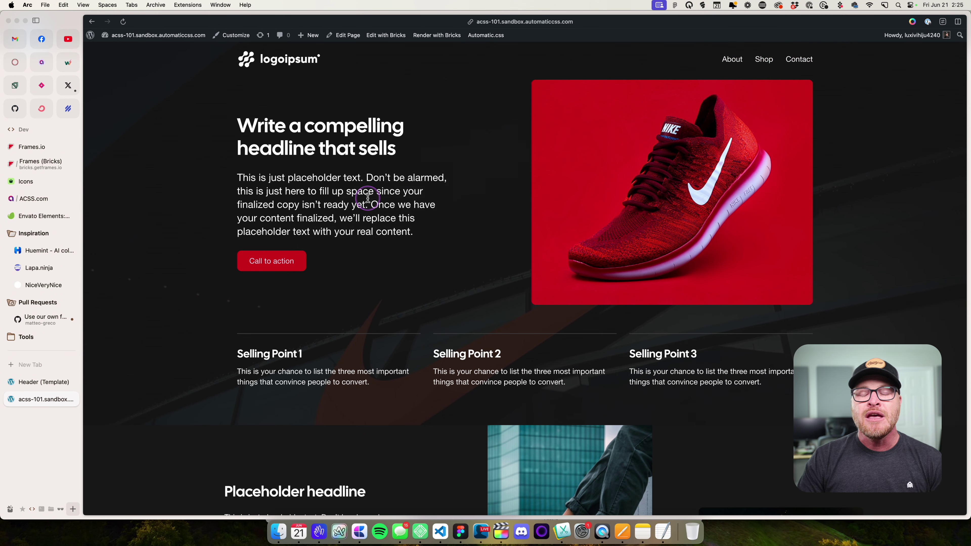
# In the header template's settings, set the sticky header's scrolling background color to the raw value var(--black-trans-20)
pyautogui.click(44, 382)
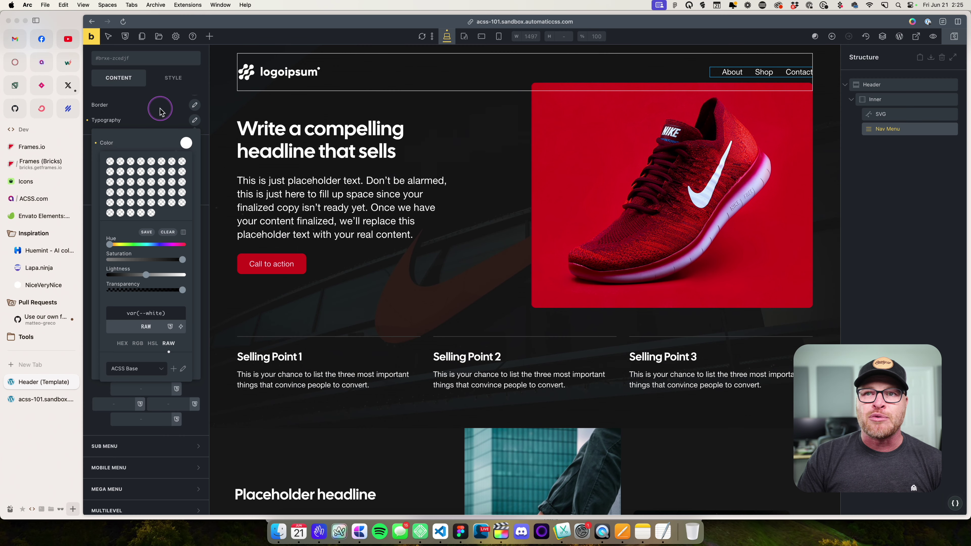
pyautogui.click(175, 36)
pyautogui.click(122, 120)
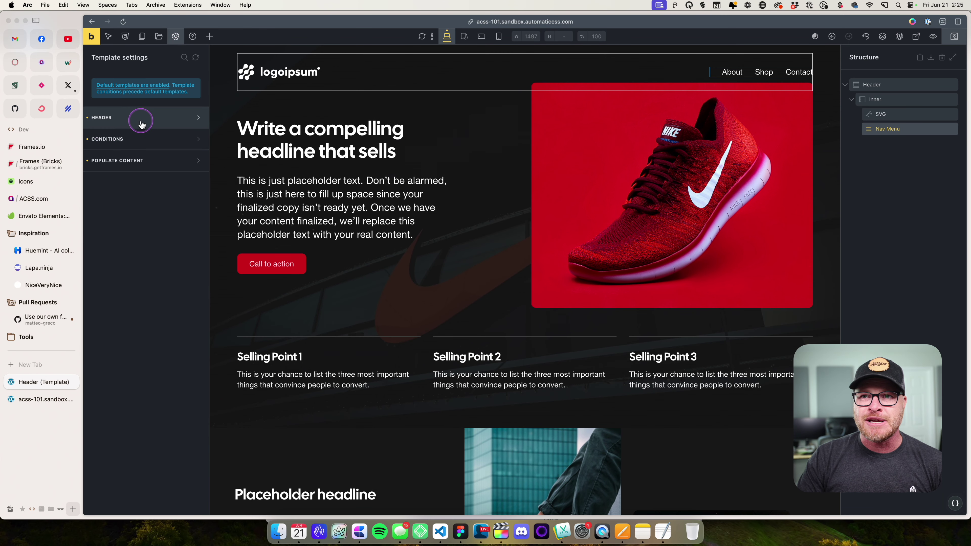
pyautogui.click(134, 117)
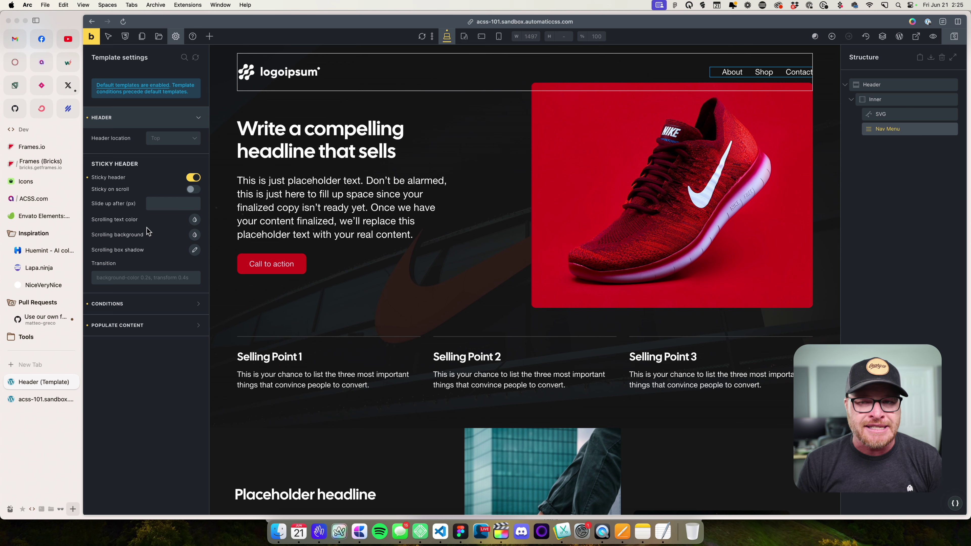
pyautogui.click(195, 234)
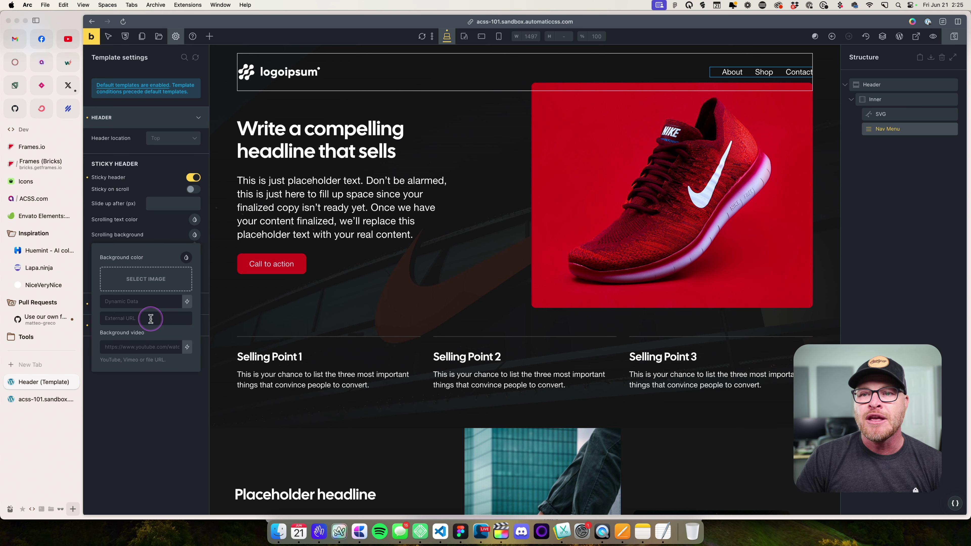
pyautogui.click(186, 257)
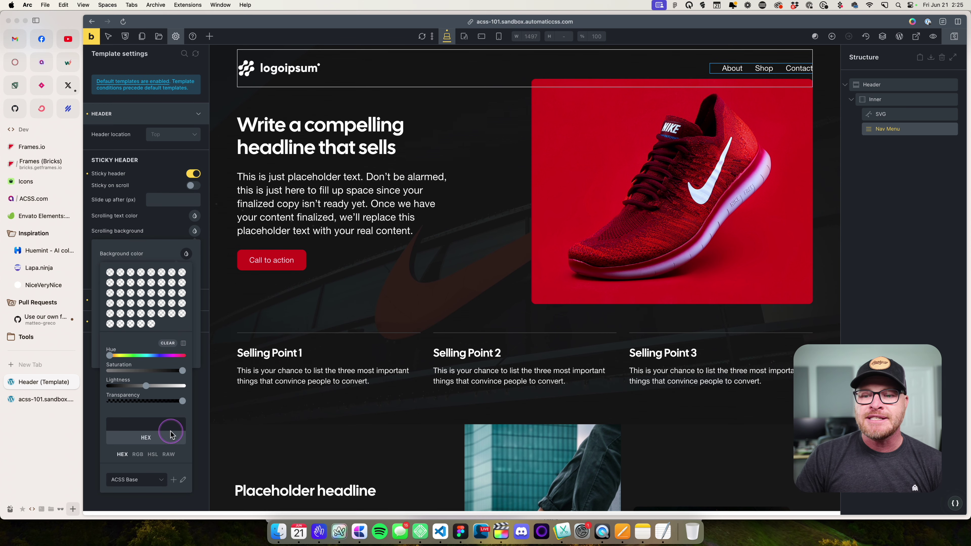
pyautogui.click(169, 461)
pyautogui.click(161, 434)
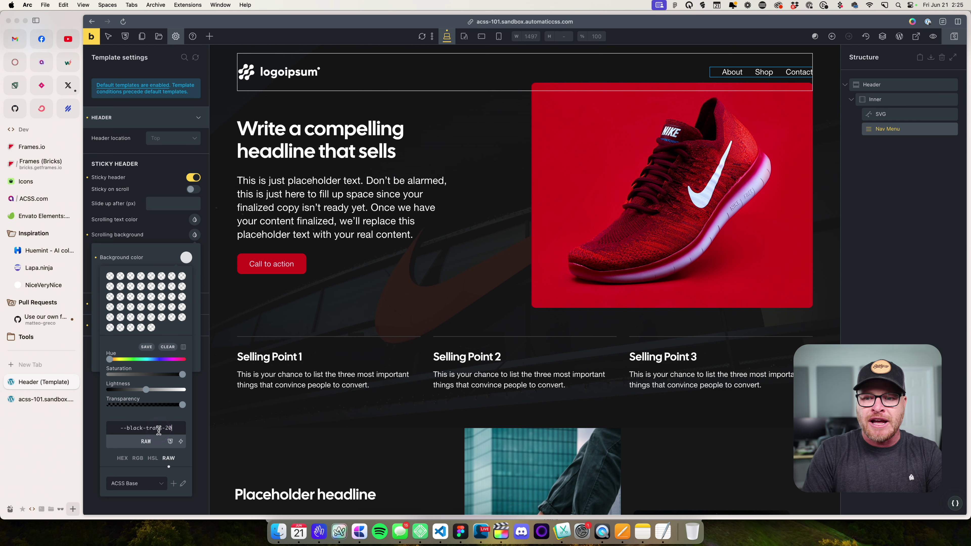
# Save the template and scroll the live page to check the header's scrolling background
pyautogui.click(953, 36)
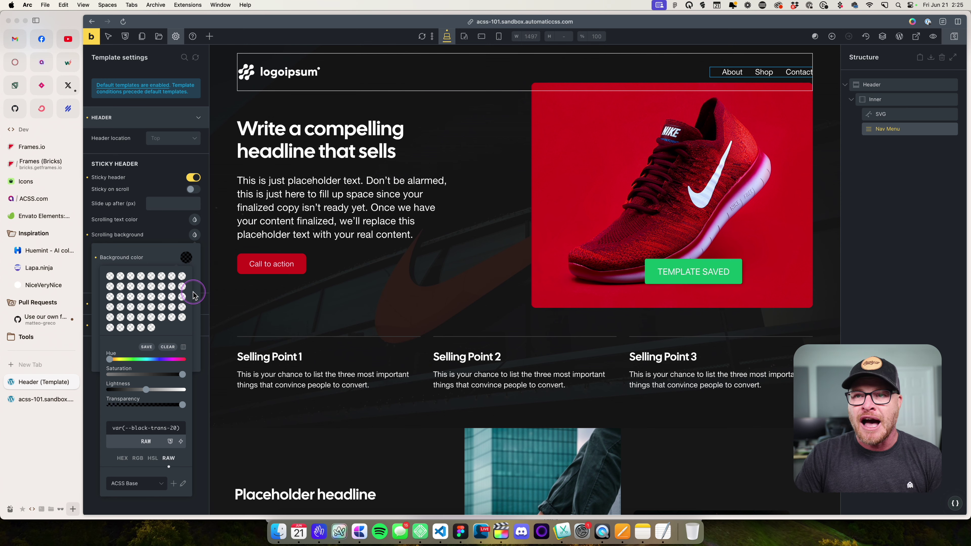
pyautogui.click(57, 399)
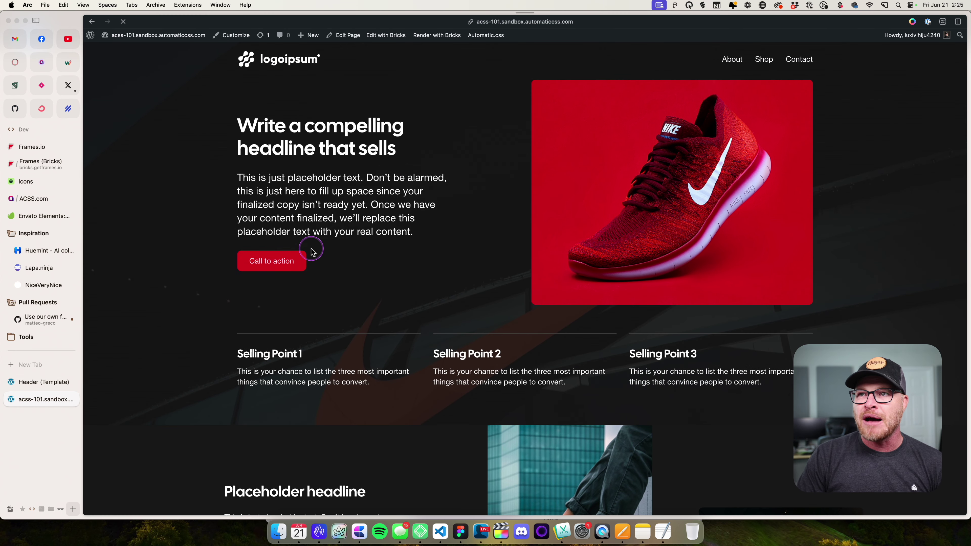
pyautogui.scroll(-3, 310, 251)
# Change the scrolling background color to var(--black-trans-60), save the template, and check it on the reloaded live page
pyautogui.click(44, 382)
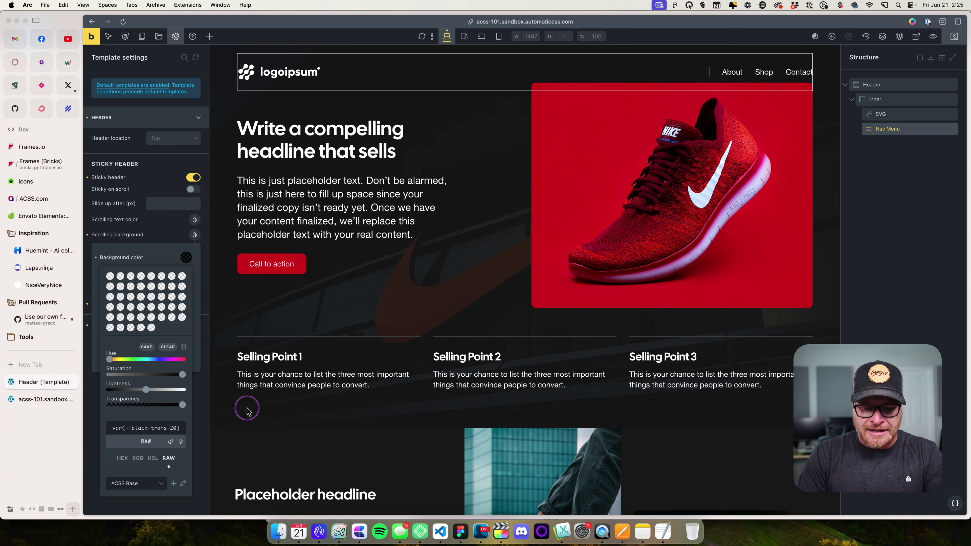
pyautogui.click(954, 35)
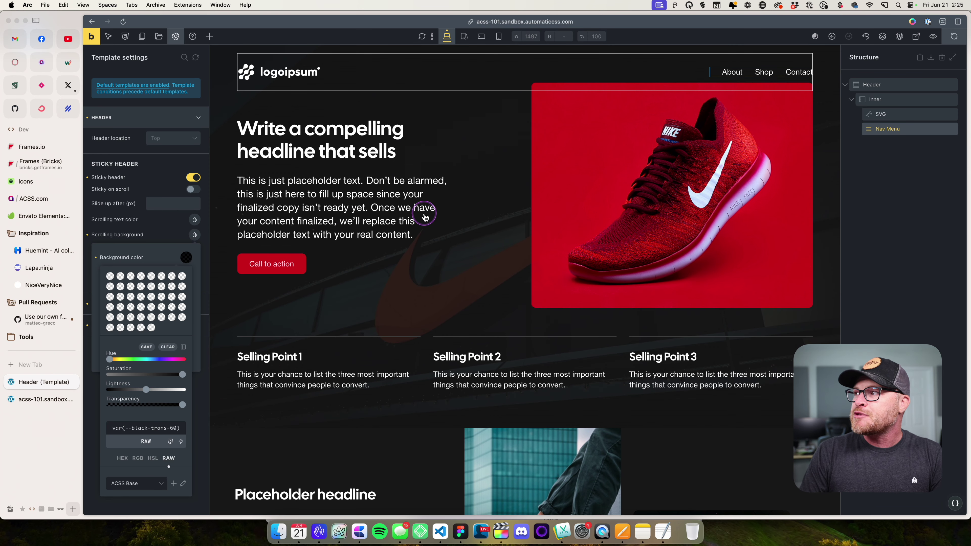
pyautogui.click(38, 398)
pyautogui.press('cmd+r')
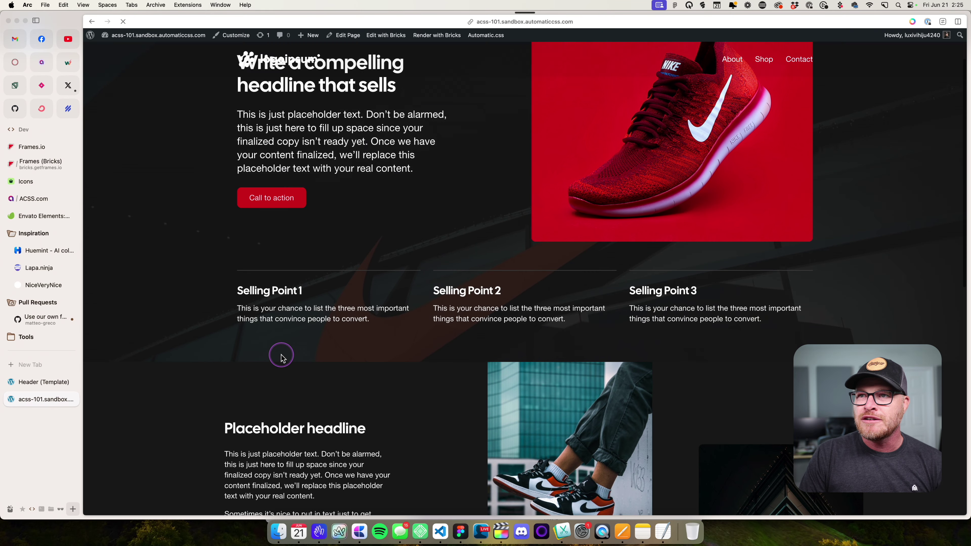
pyautogui.scroll(-3, 271, 346)
pyautogui.scroll(2, 268, 342)
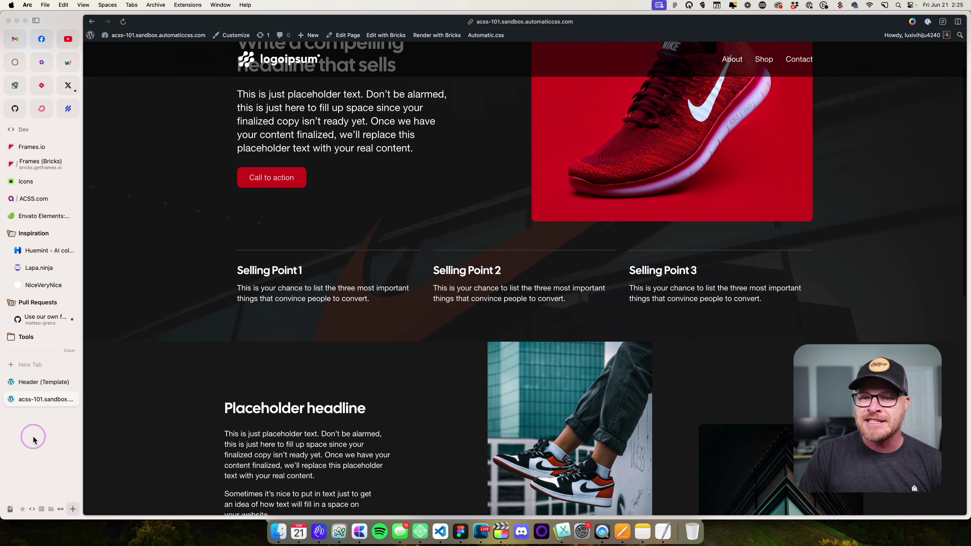
# Set the scrolling background color to var(--black-trans-80), save the template, and reload the live page
pyautogui.click(45, 383)
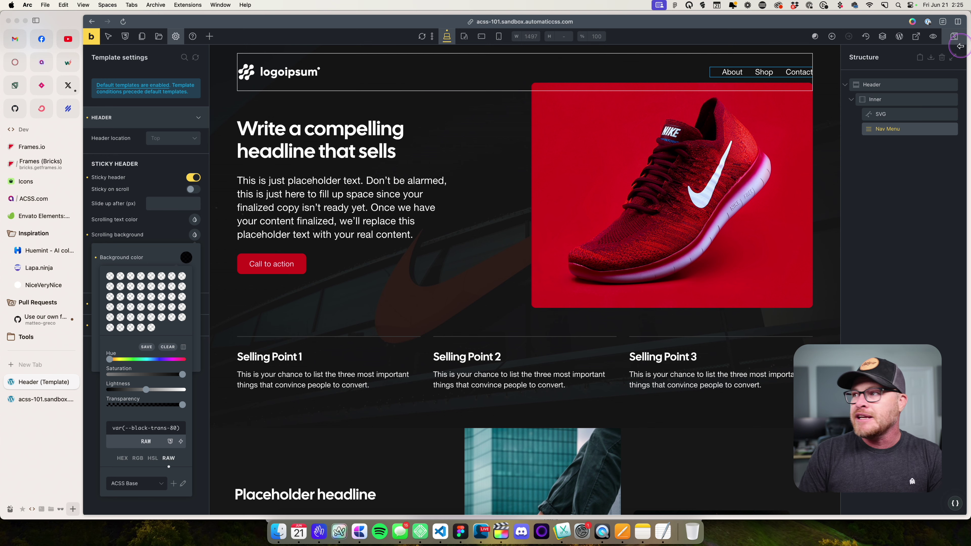
pyautogui.click(954, 36)
pyautogui.click(38, 398)
pyautogui.press('cmd+r')
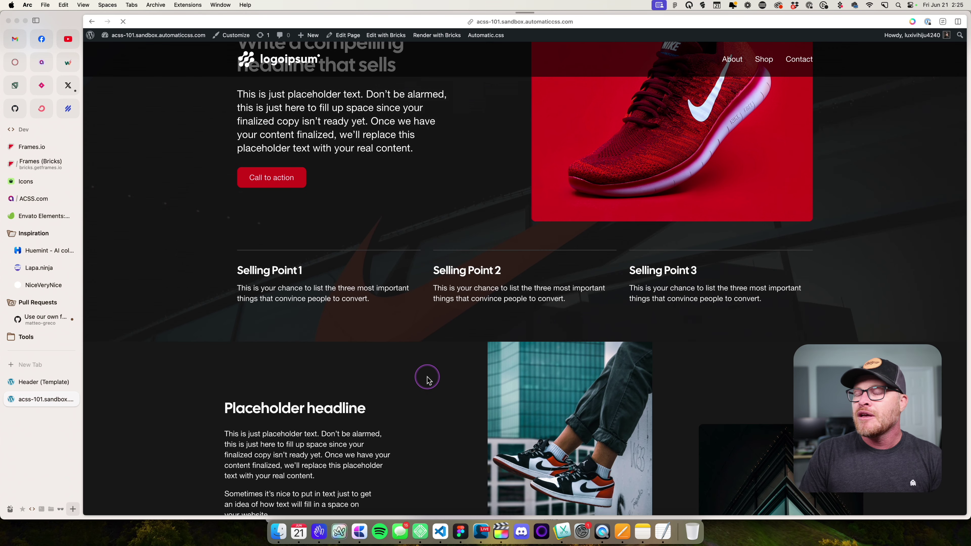
# Scroll the live page down to the footer and back to examine the sticky header's background over the content
pyautogui.scroll(-3, 427, 379)
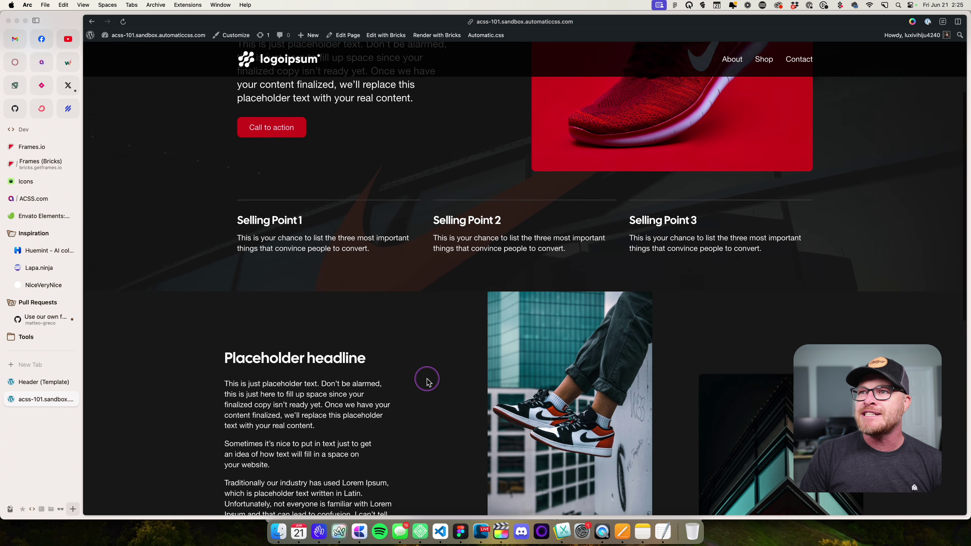
pyautogui.scroll(3, 427, 378)
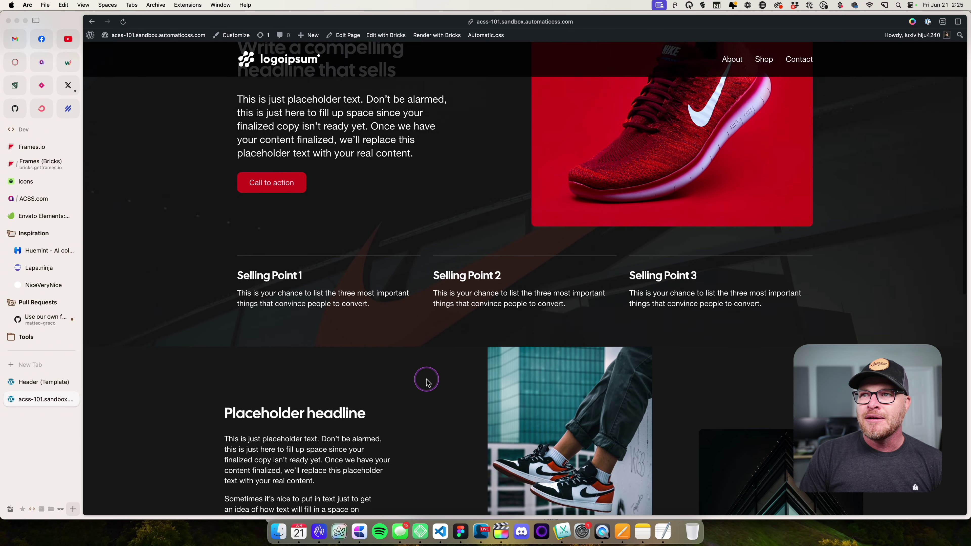
pyautogui.scroll(-2, 427, 380)
pyautogui.scroll(3, 427, 381)
pyautogui.scroll(-4, 427, 381)
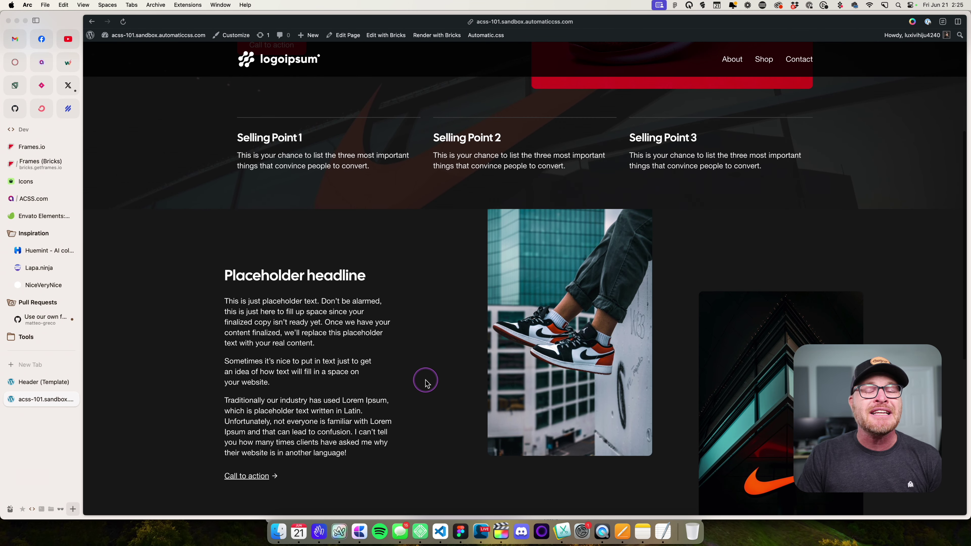
pyautogui.scroll(5, 425, 382)
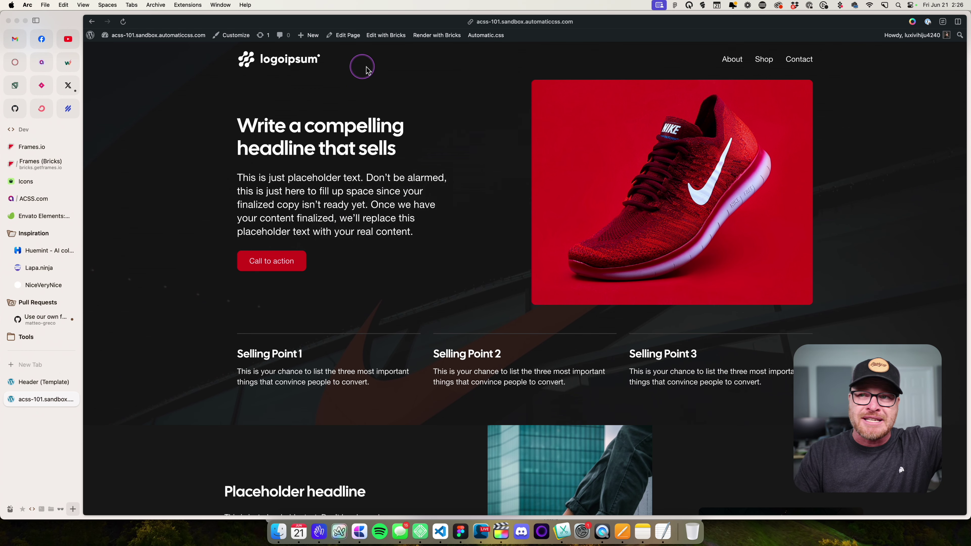
pyautogui.scroll(-3, 338, 103)
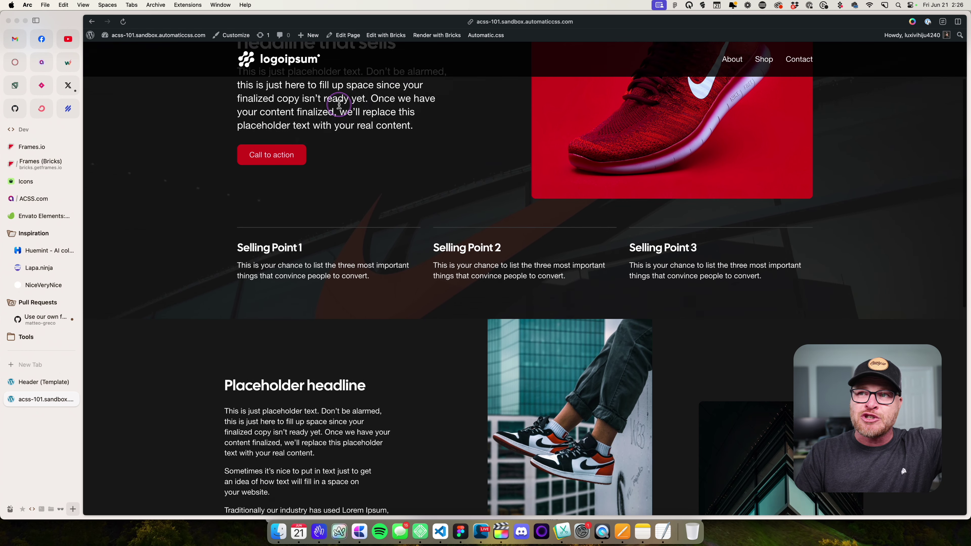
pyautogui.scroll(-10, 338, 104)
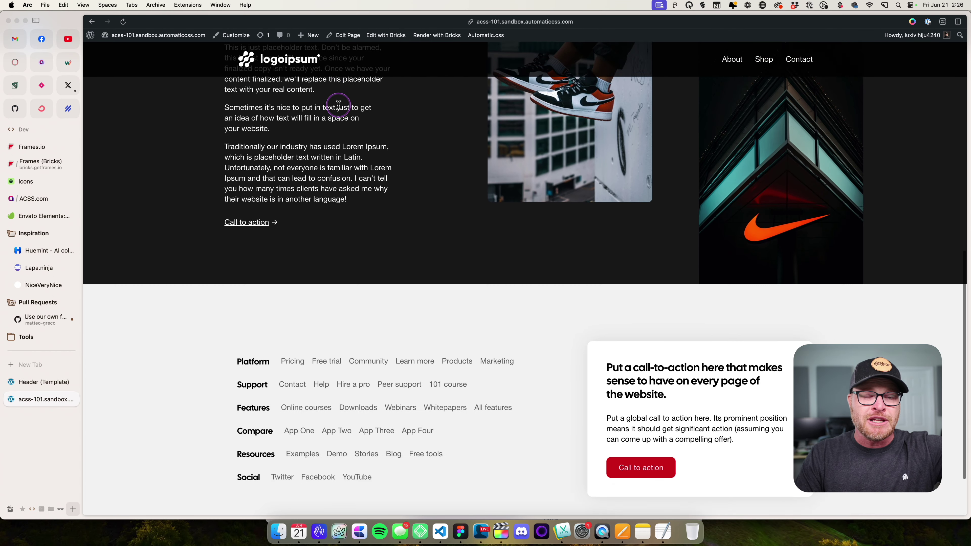
pyautogui.scroll(-3, 338, 104)
pyautogui.scroll(15, 339, 105)
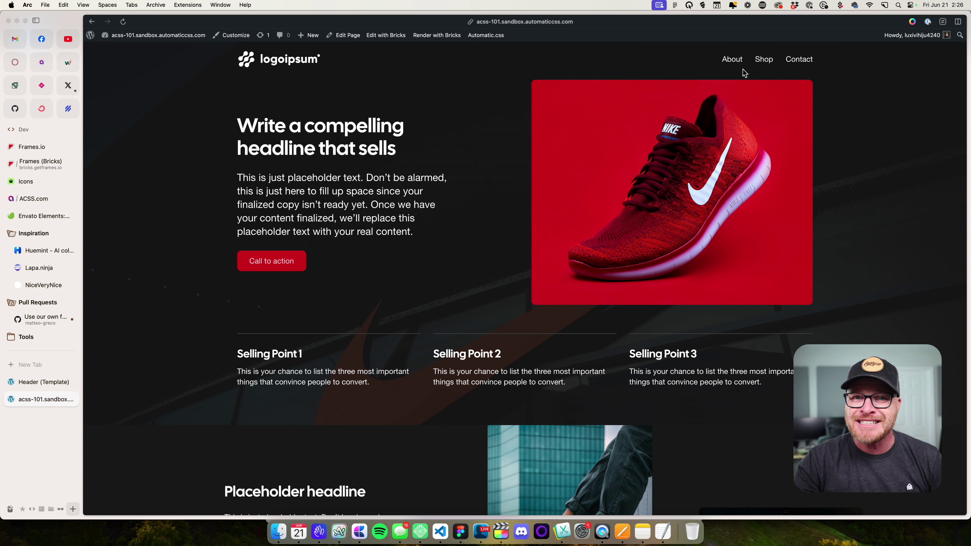
pyautogui.moveTo(449, 397); pyautogui.dragTo(416, 401)
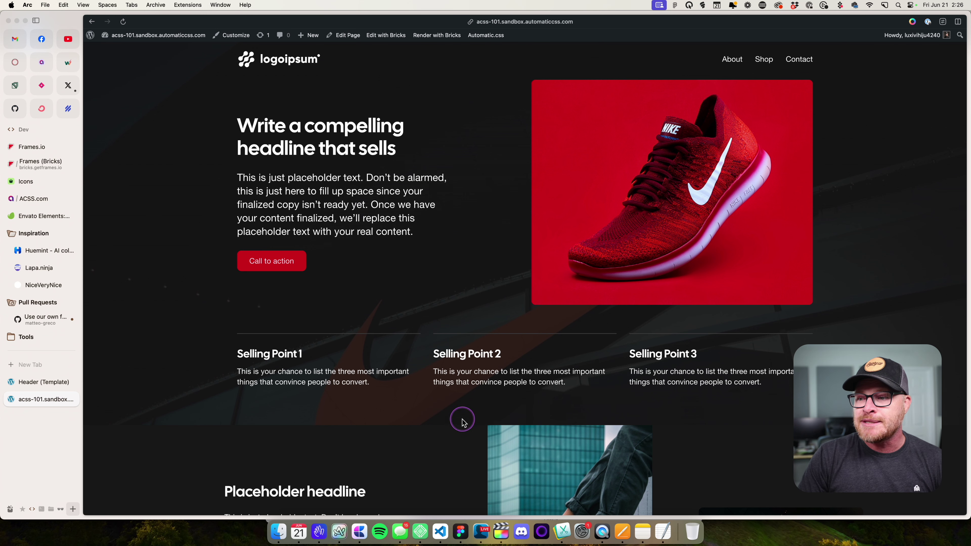
pyautogui.moveTo(431, 389); pyautogui.dragTo(455, 393)
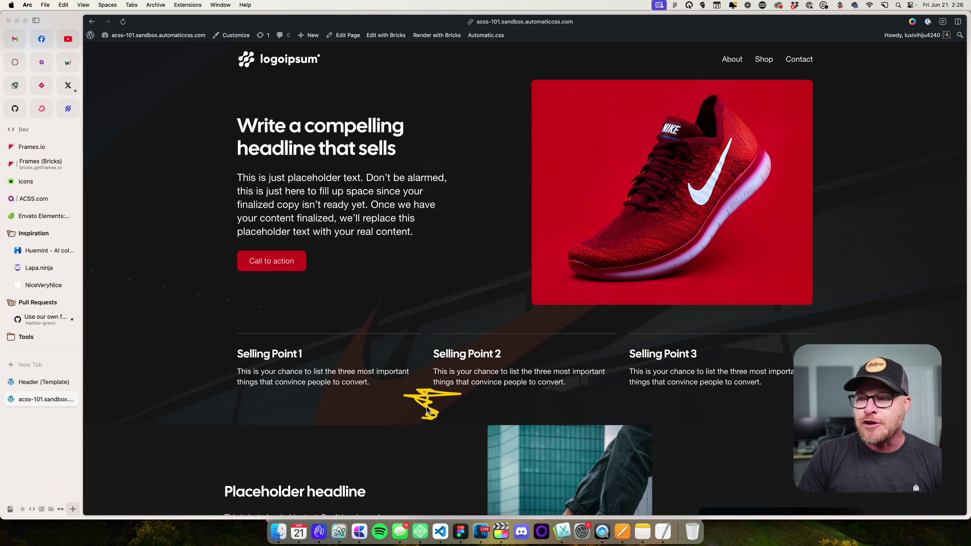
pyautogui.moveTo(741, 66)
pyautogui.mouseDown()
pyautogui.moveTo(700, 72)
pyautogui.moveTo(720, 77)
pyautogui.mouseUp()
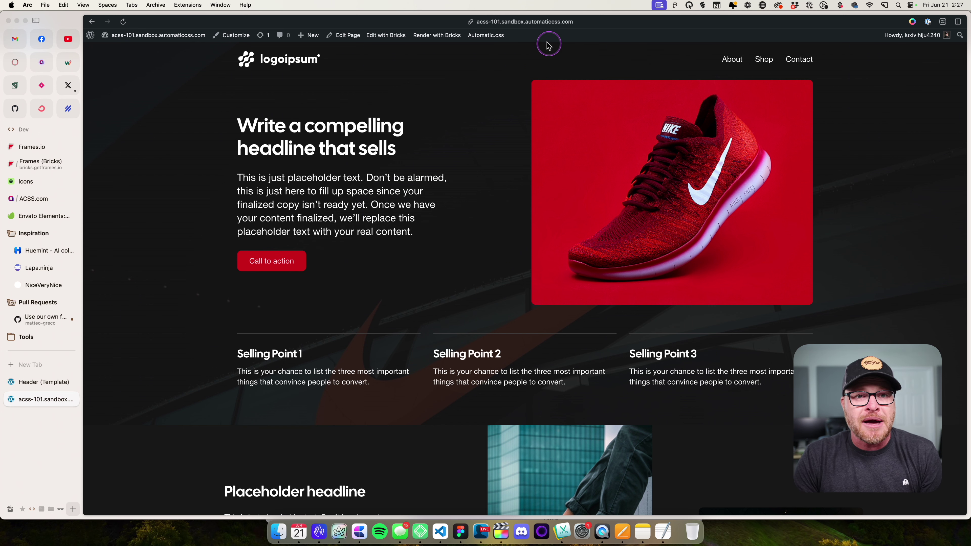
# Review the header height and offset options in the Automatic.css Layout settings, then close the dashboard
pyautogui.click(485, 35)
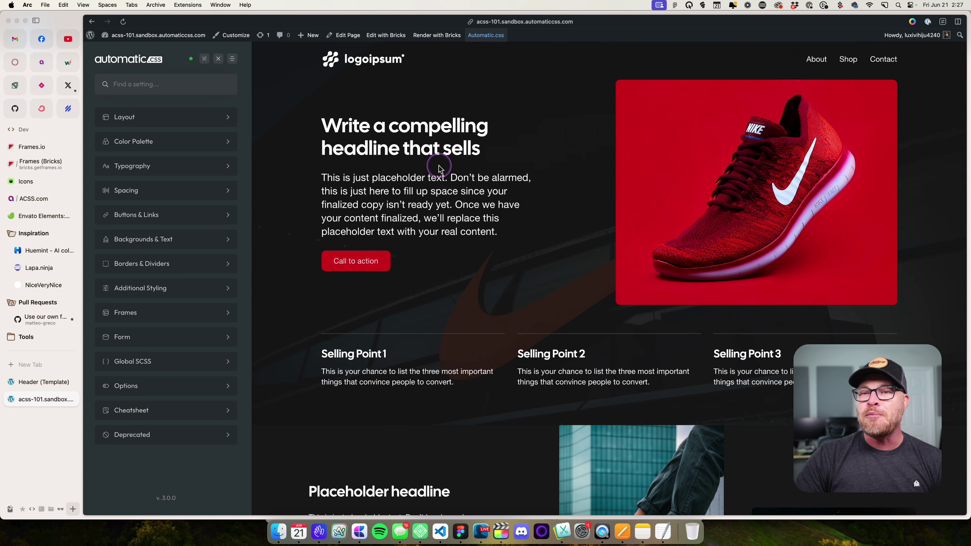
pyautogui.click(184, 118)
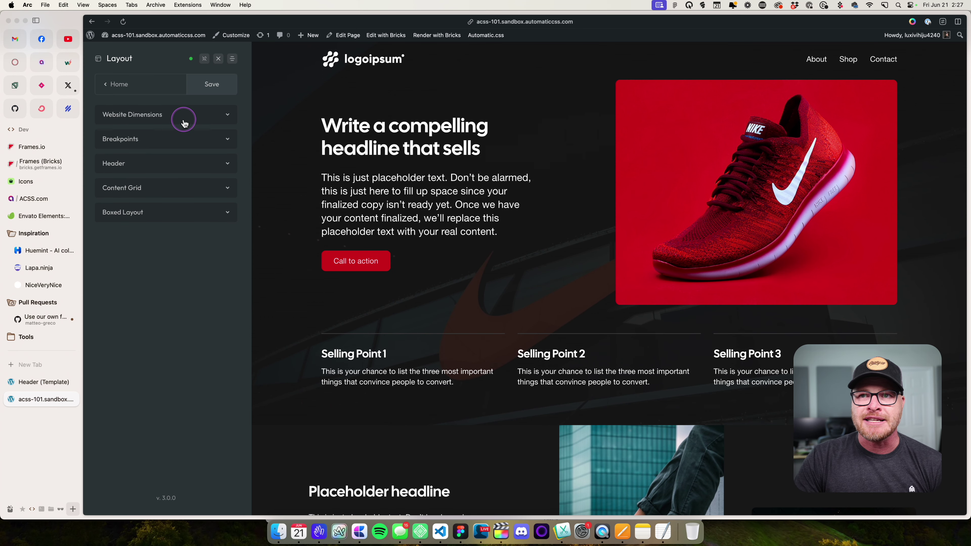
pyautogui.click(191, 163)
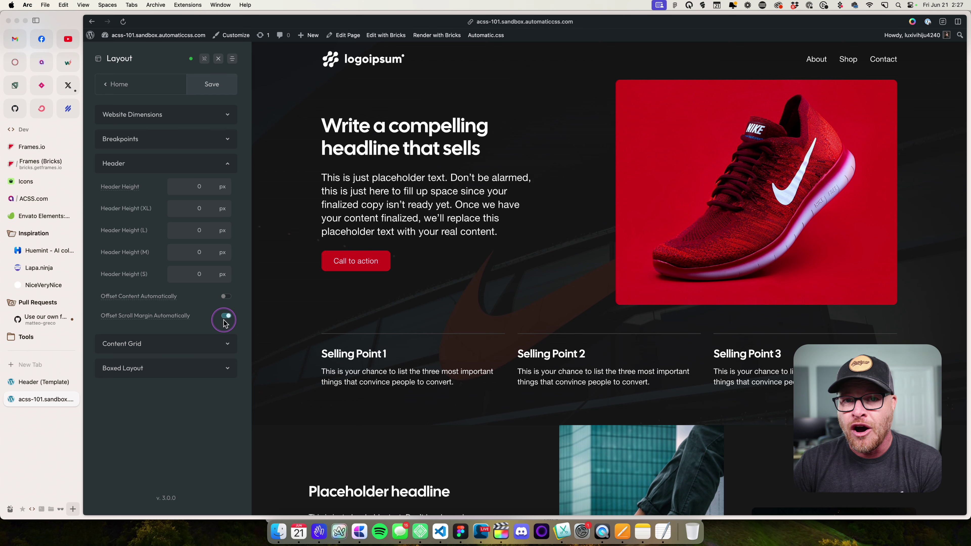
pyautogui.click(219, 59)
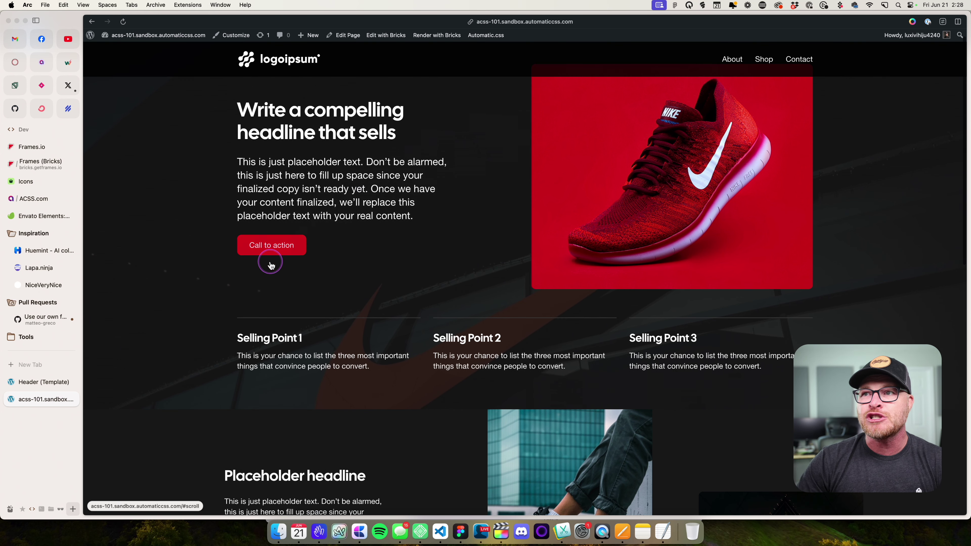
# Follow the hero's Call to action anchor link and examine where the target section lands relative to the sticky header
pyautogui.click(271, 263)
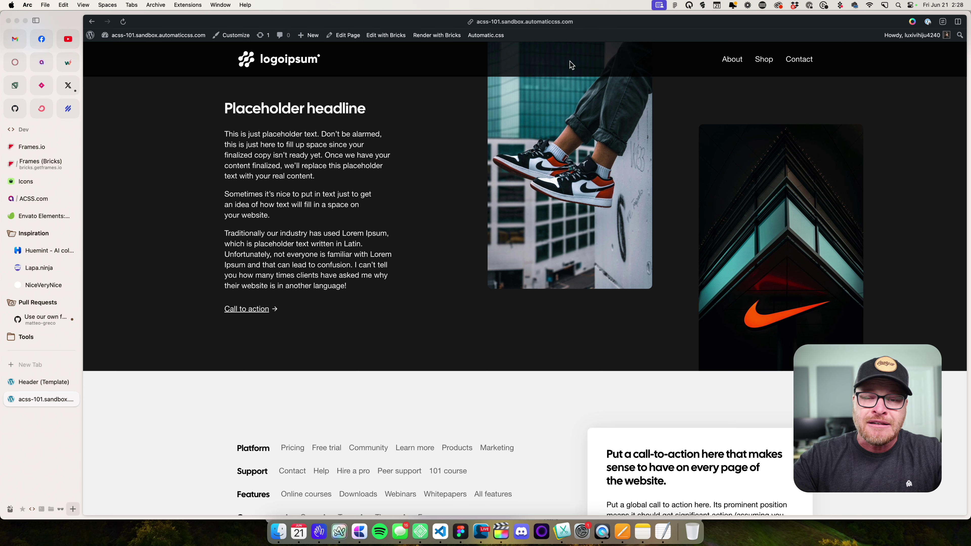
pyautogui.scroll(3, 577, 126)
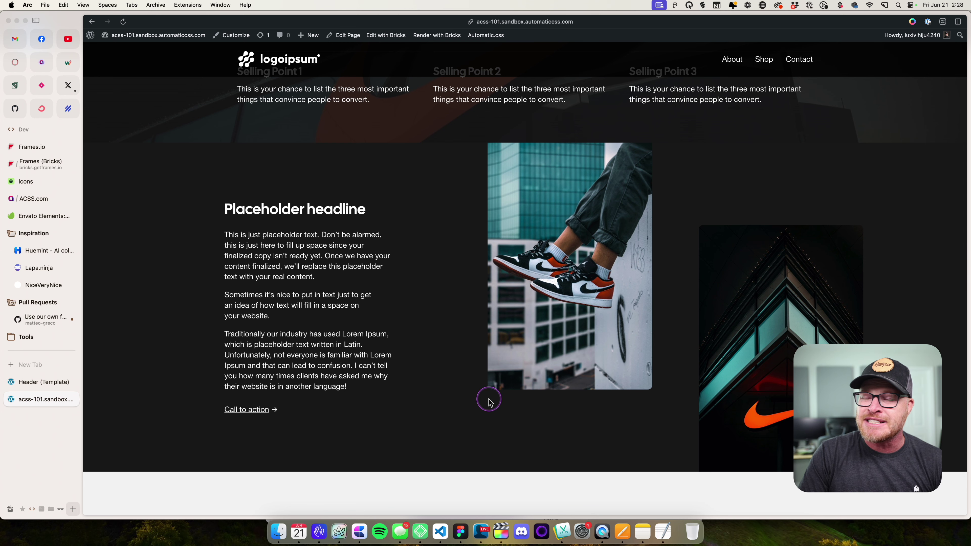
pyautogui.scroll(-3, 556, 266)
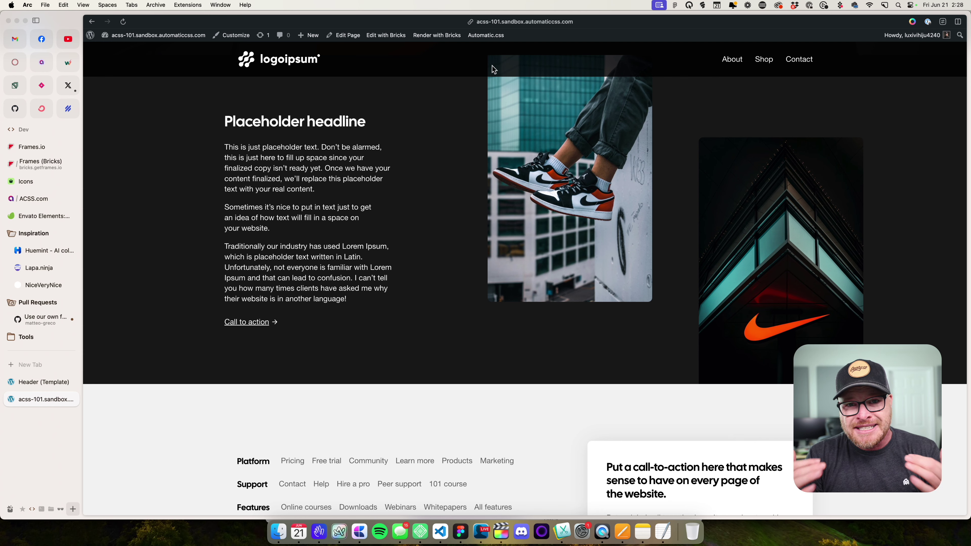
pyautogui.scroll(10, 477, 133)
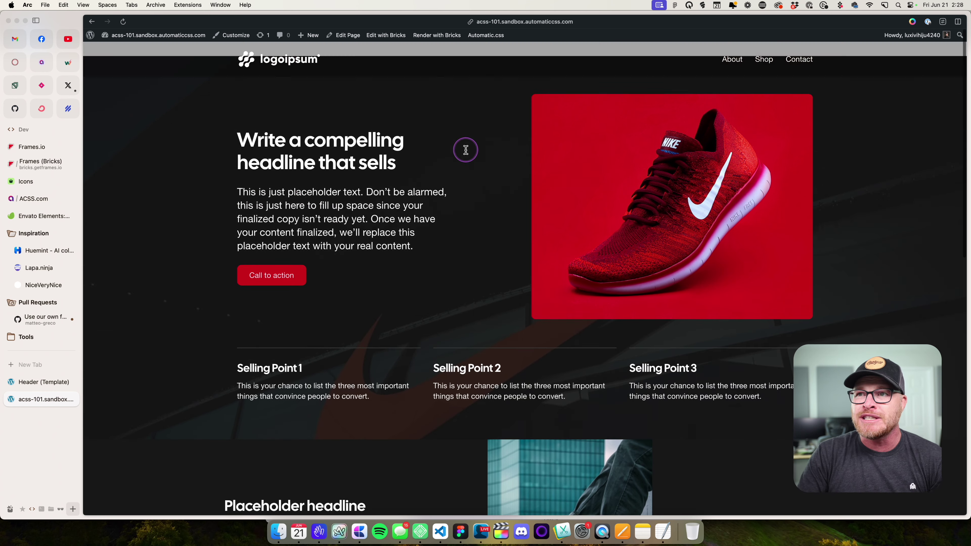
# Follow the hero's anchor link again and examine the space between the sticky header and the section's Placeholder headline
pyautogui.click(274, 259)
pyautogui.scroll(-10, 275, 262)
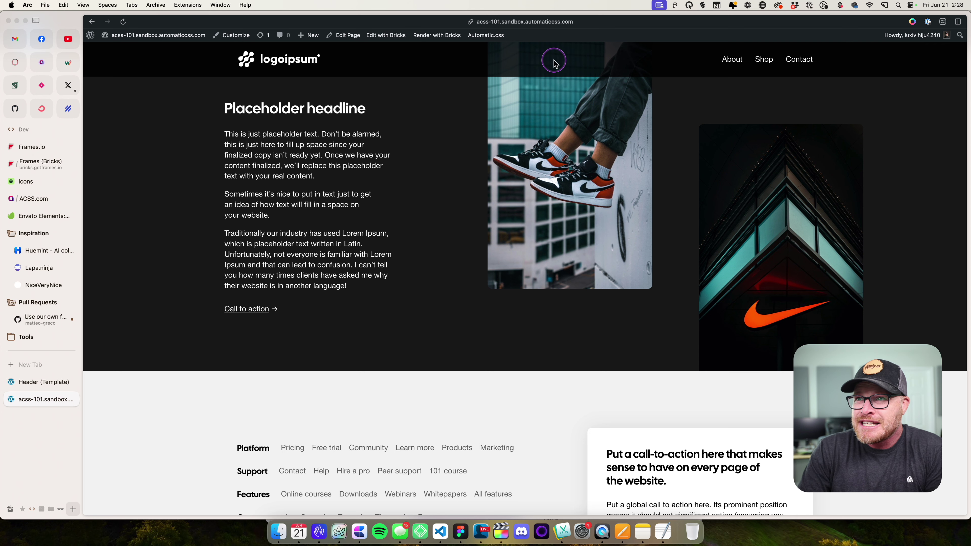
pyautogui.scroll(2, 565, 144)
pyautogui.scroll(2, 566, 145)
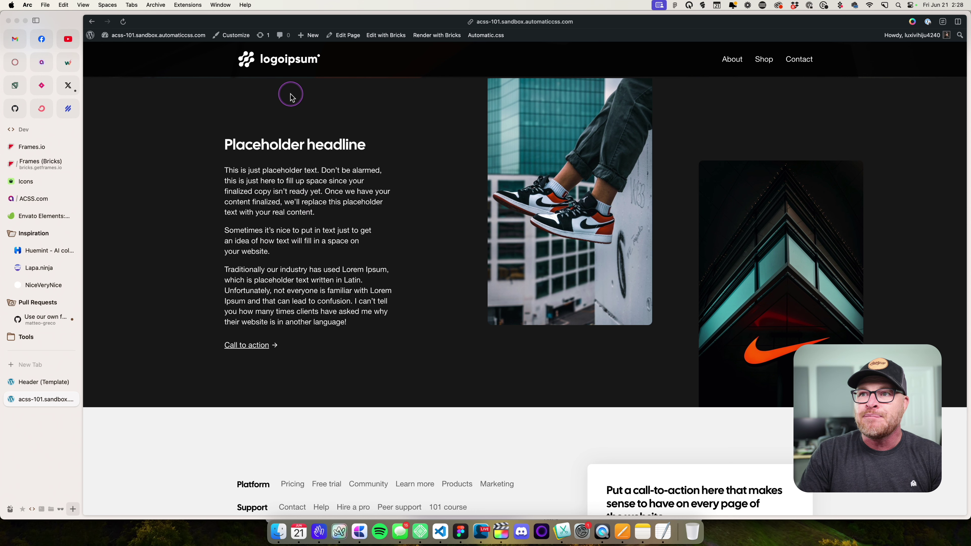
pyautogui.moveTo(260, 88); pyautogui.dragTo(274, 134)
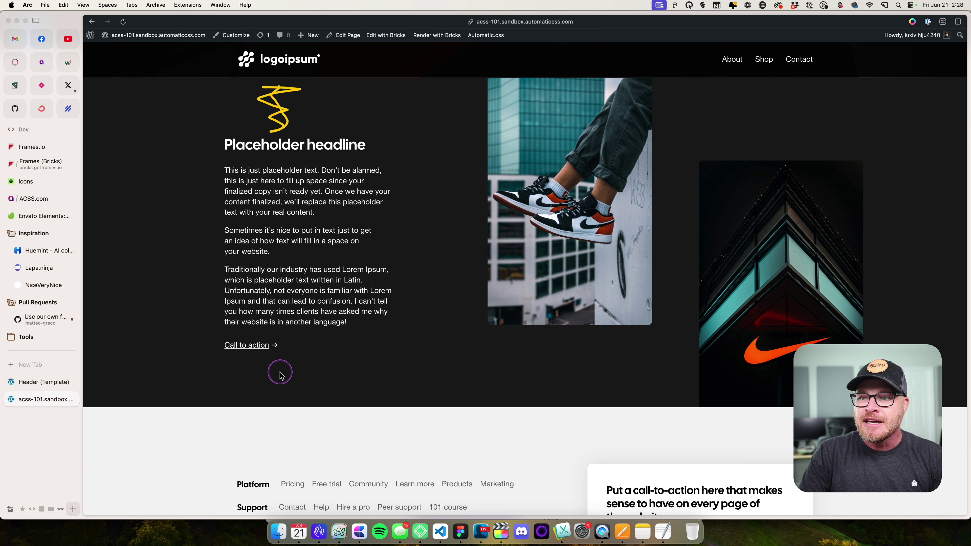
# Compare the space above the Placeholder headline with the space below its Call to action link at two scroll positions
pyautogui.moveTo(280, 347)
pyautogui.mouseDown()
pyautogui.moveTo(292, 361)
pyautogui.moveTo(274, 392)
pyautogui.mouseUp()
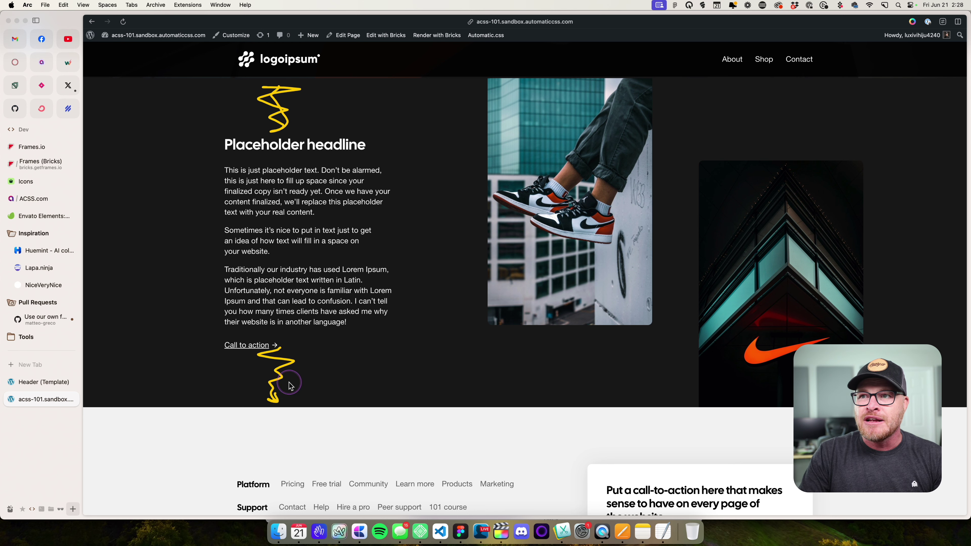
pyautogui.scroll(-2, 414, 279)
pyautogui.moveTo(331, 81); pyautogui.dragTo(299, 82)
pyautogui.moveTo(283, 298)
pyautogui.mouseDown()
pyautogui.moveTo(263, 304)
pyautogui.moveTo(275, 350)
pyautogui.moveTo(285, 314)
pyautogui.moveTo(285, 358)
pyautogui.mouseUp()
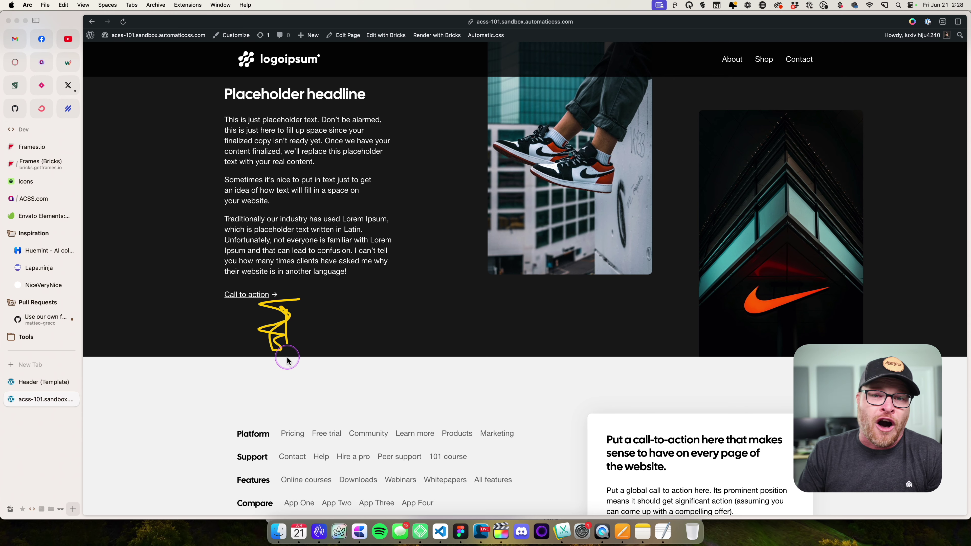
# Examine the gap between the header navigation and the hero image, and compare it with the spacing around the Placeholder section's content
pyautogui.scroll(10, 287, 360)
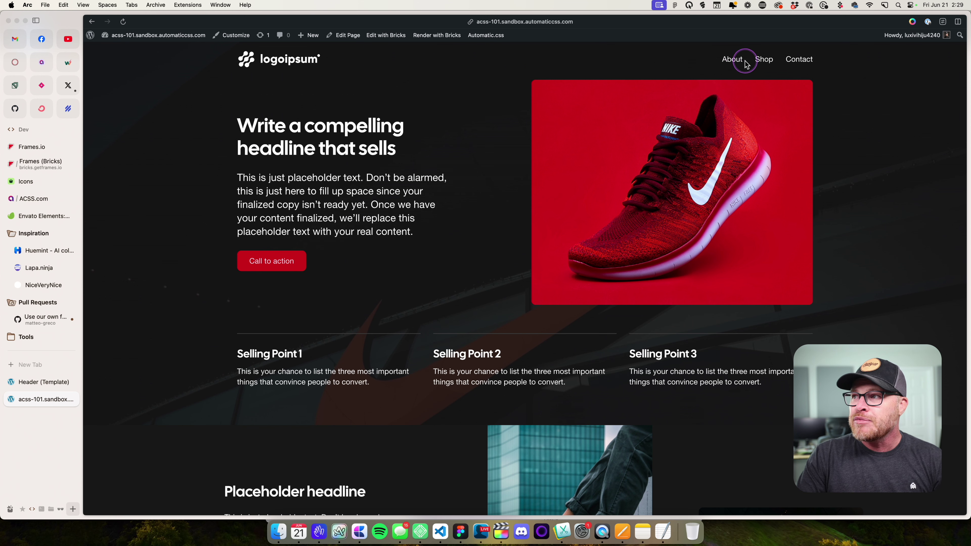
pyautogui.moveTo(744, 64)
pyautogui.mouseDown()
pyautogui.moveTo(726, 69)
pyautogui.moveTo(740, 76)
pyautogui.mouseUp()
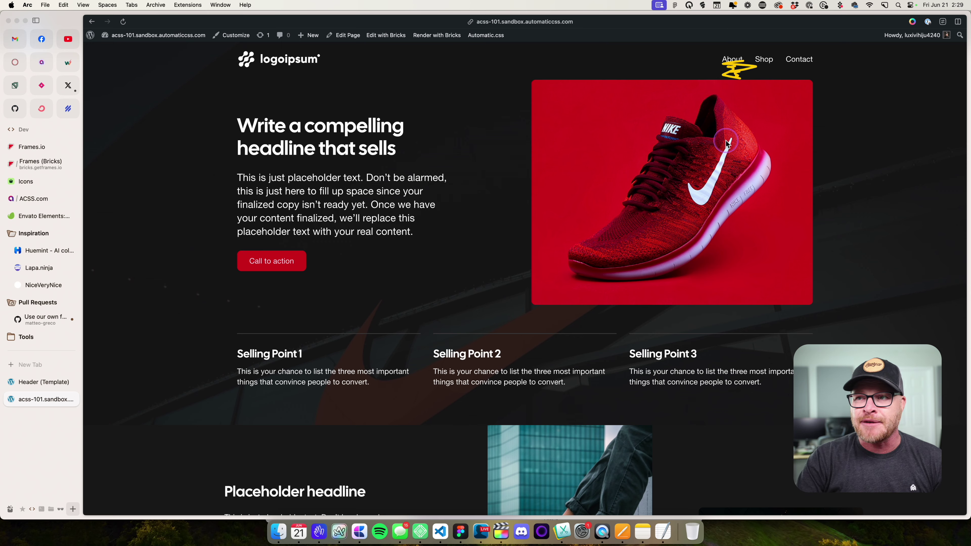
pyautogui.scroll(-10, 282, 260)
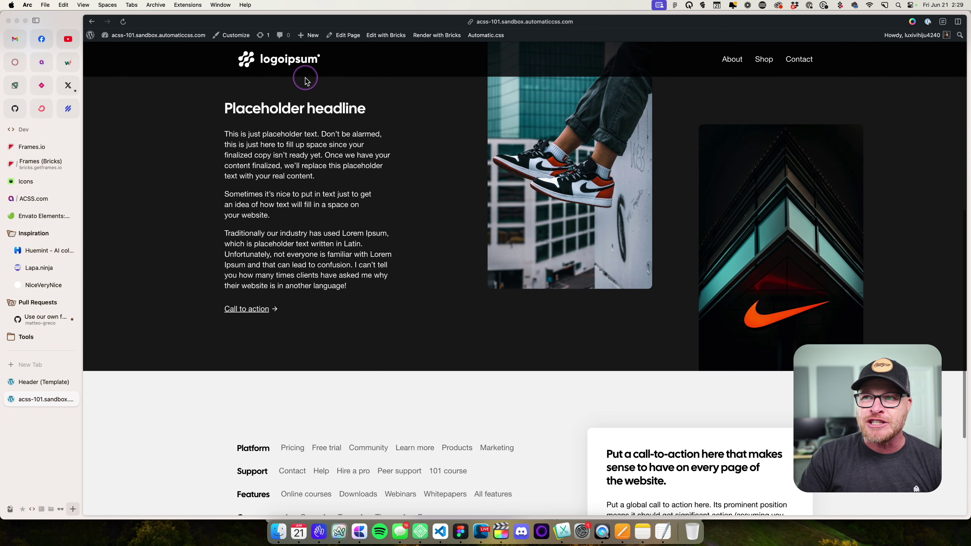
pyautogui.moveTo(308, 76); pyautogui.dragTo(263, 102)
pyautogui.moveTo(244, 321); pyautogui.dragTo(251, 367)
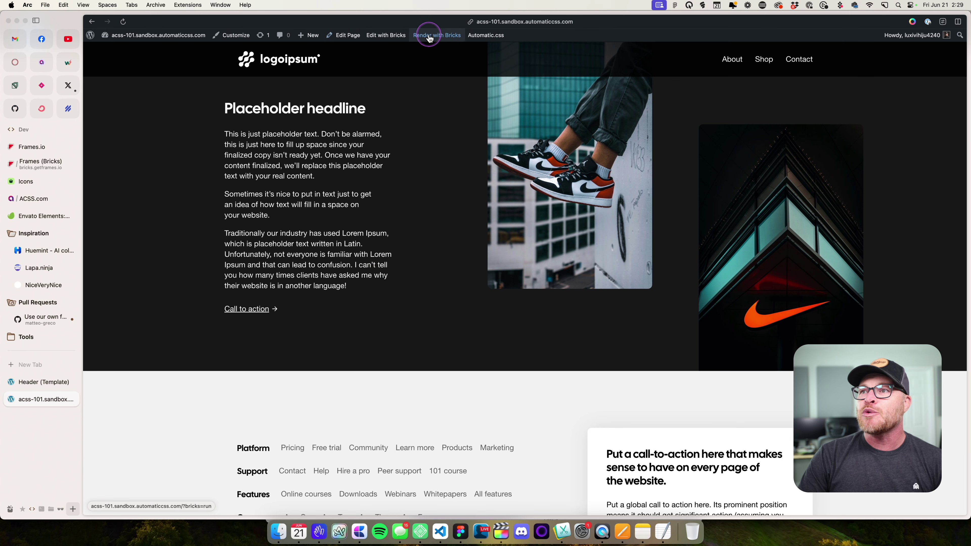
# Enable Offset Content Automatically in the Automatic.css Layout header settings and check the hero at the top of the page
pyautogui.click(485, 35)
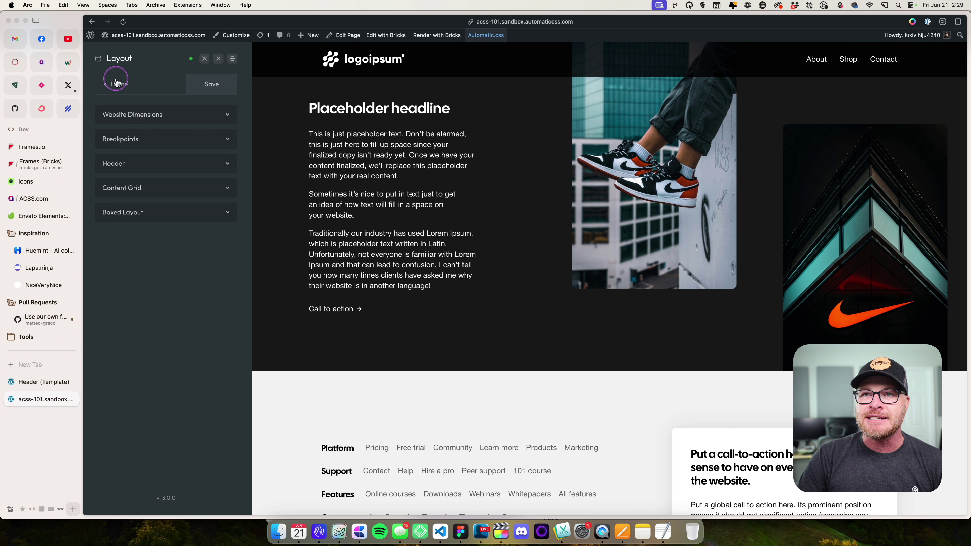
pyautogui.click(120, 163)
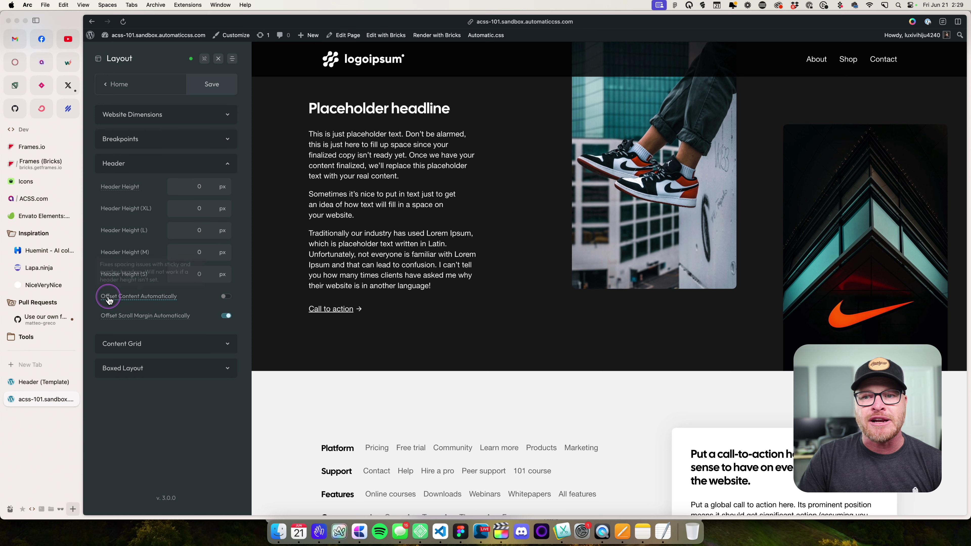
pyautogui.click(225, 300)
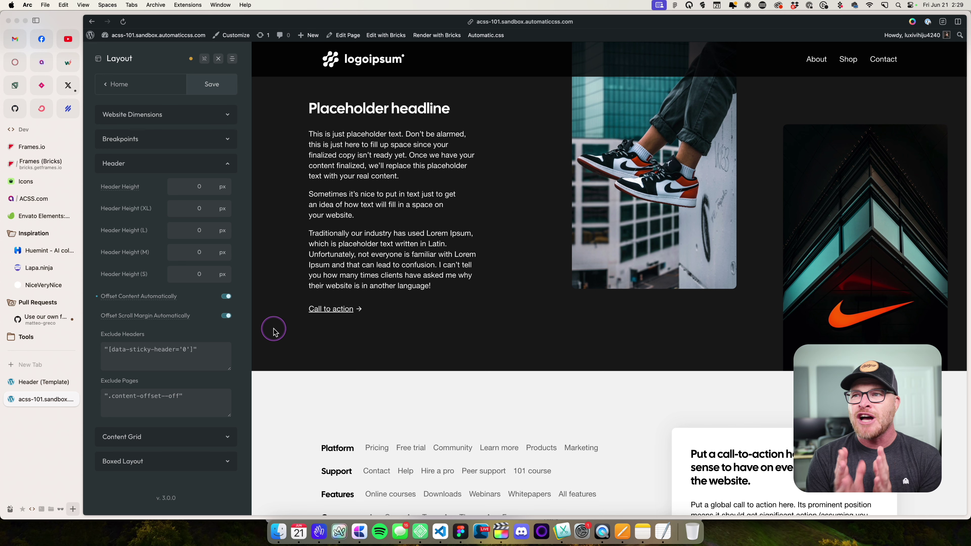
pyautogui.scroll(10, 459, 319)
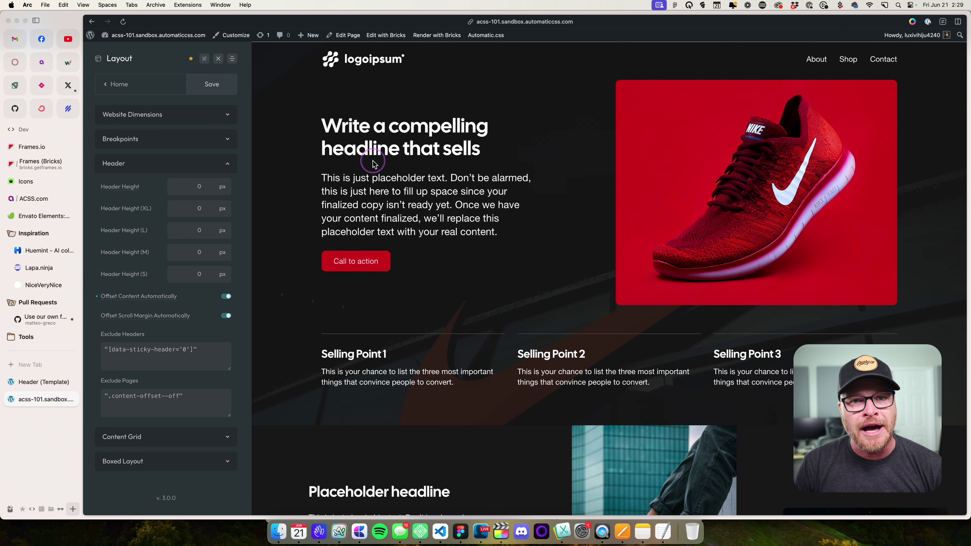
pyautogui.scroll(-1, 374, 164)
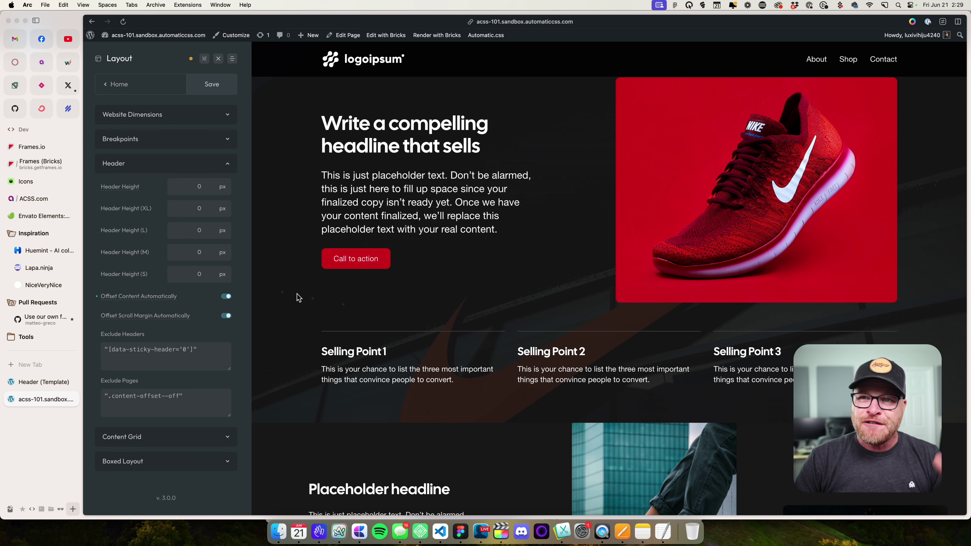
# Inspect the sticky header element in the browser's developer tools to measure its height
pyautogui.click(190, 185)
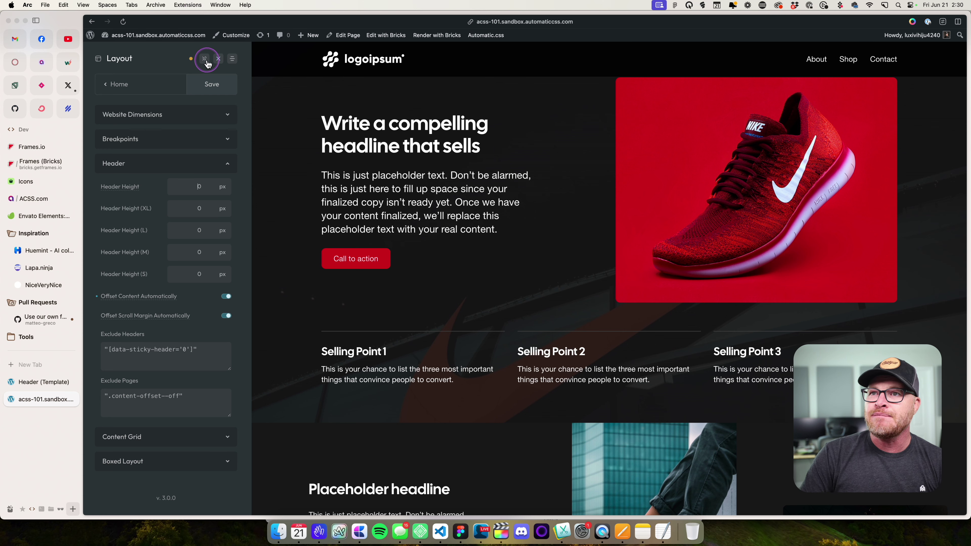
pyautogui.rightClick(298, 71)
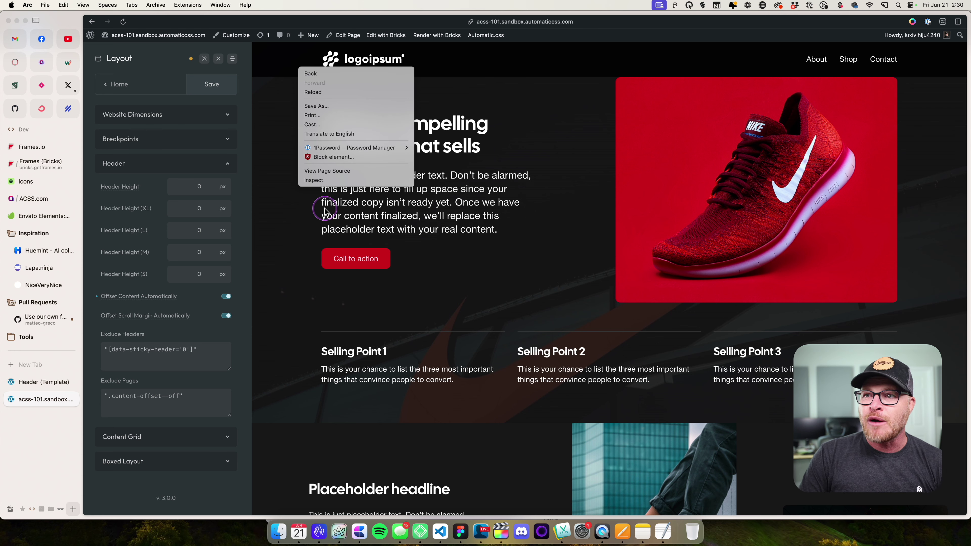
pyautogui.click(325, 193)
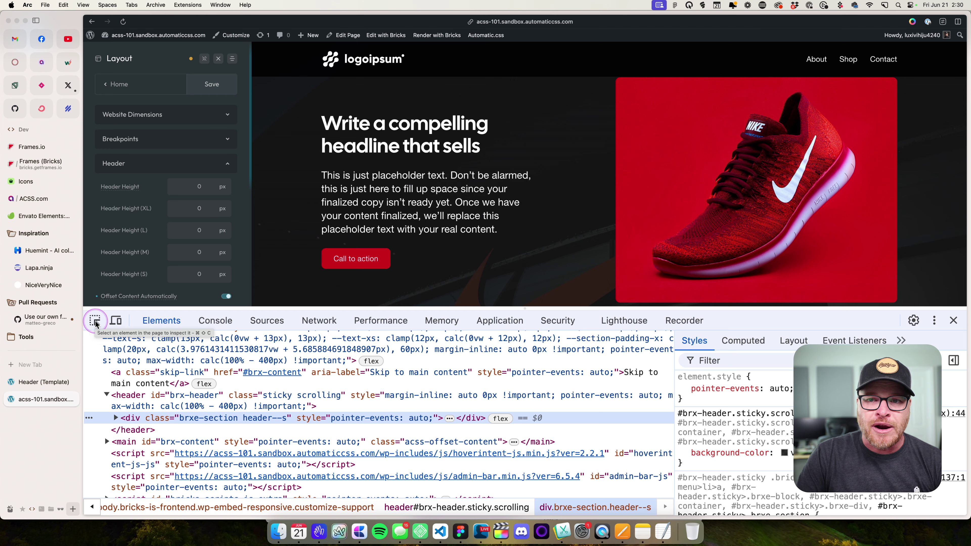
pyautogui.click(98, 321)
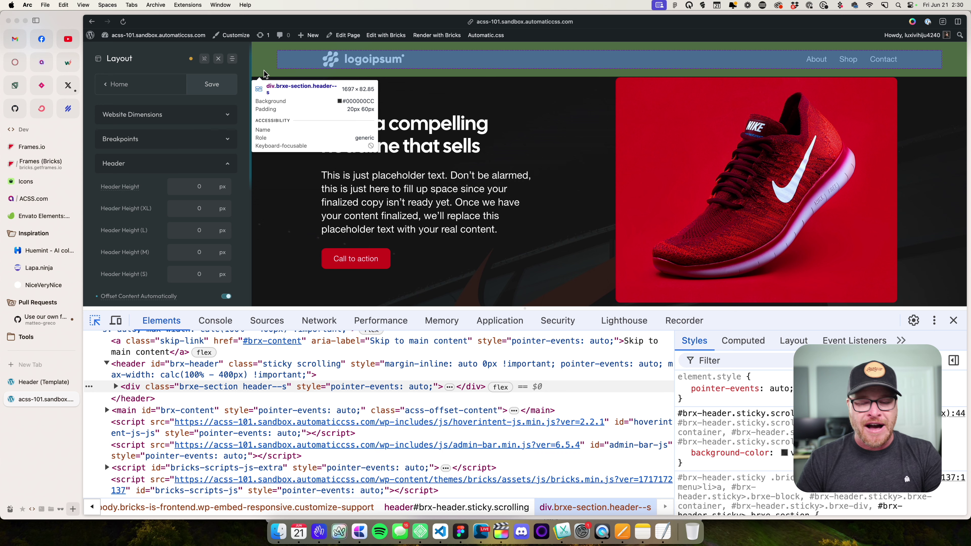
# Set the Automatic.css Header Height to 82.85 px and check the resulting content offset above the hero
pyautogui.doubleClick(199, 188)
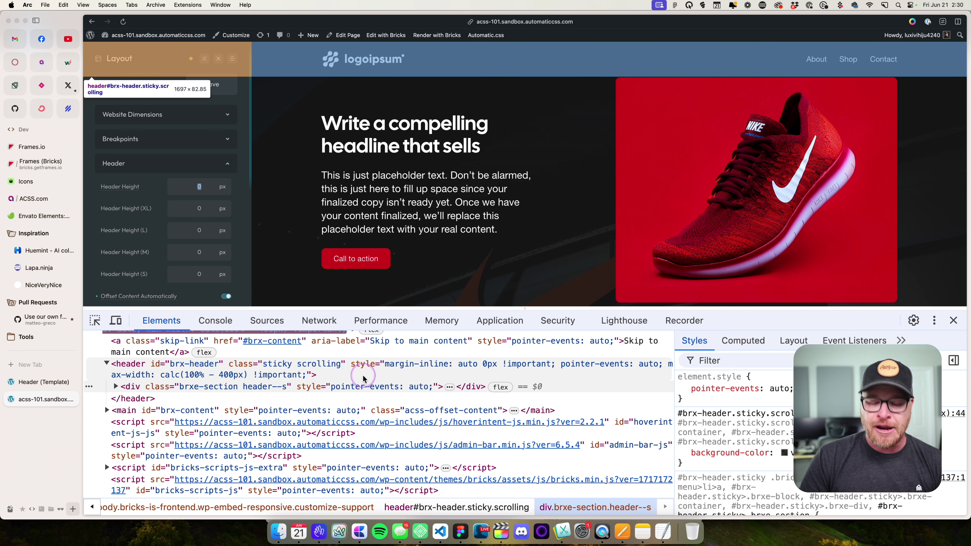
pyautogui.write('823.95')
pyautogui.press('BackSpace')
pyautogui.press('BackSpace')
pyautogui.press('BackSpace')
pyautogui.write('.')
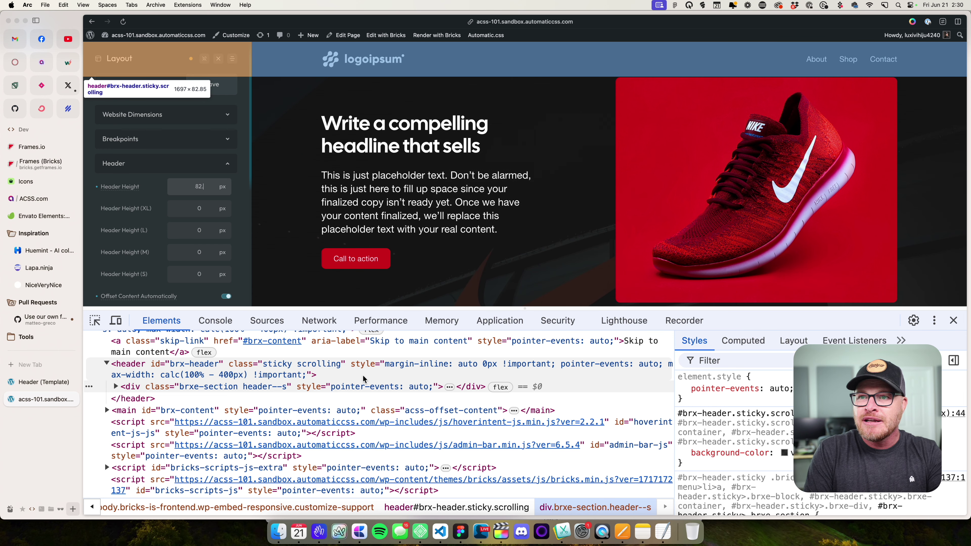
pyautogui.write('85')
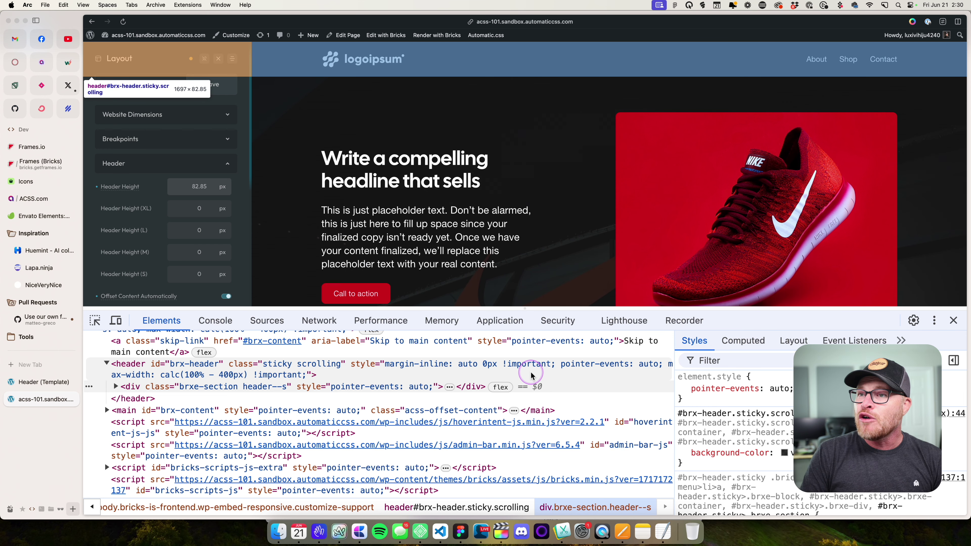
pyautogui.click(690, 112)
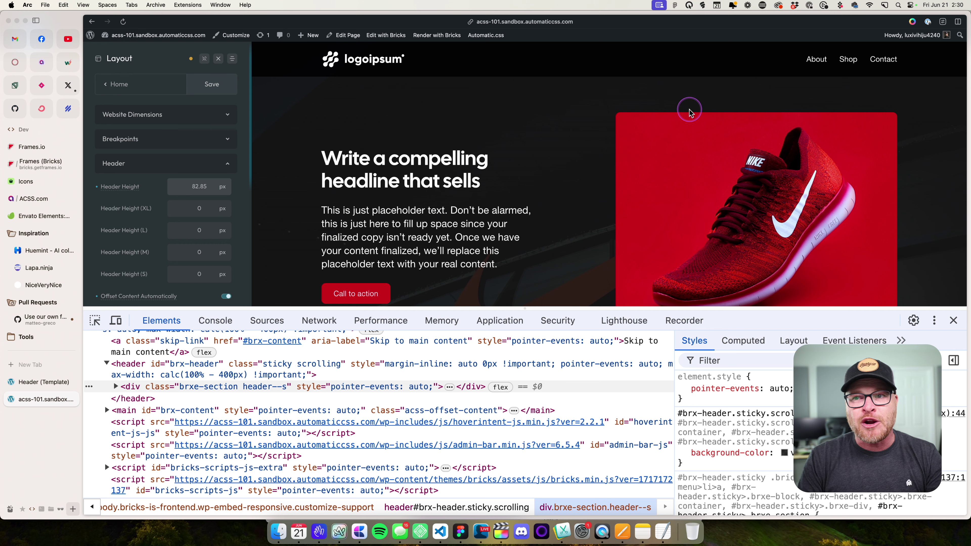
# Copy the Header Height value, then try 500 px to exaggerate the content offset
pyautogui.tripleClick(193, 187)
pyautogui.press('cmd+c')
pyautogui.write('50')
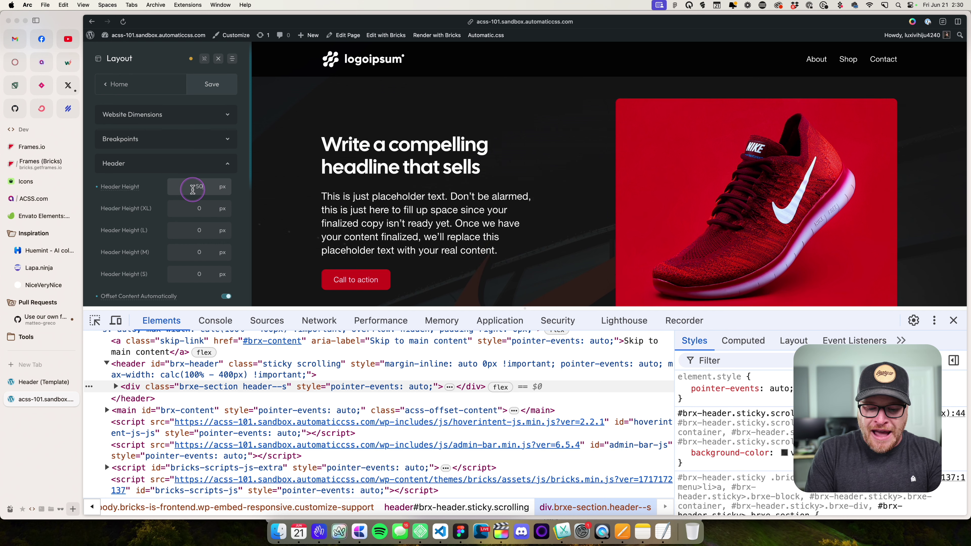
pyautogui.write('0')
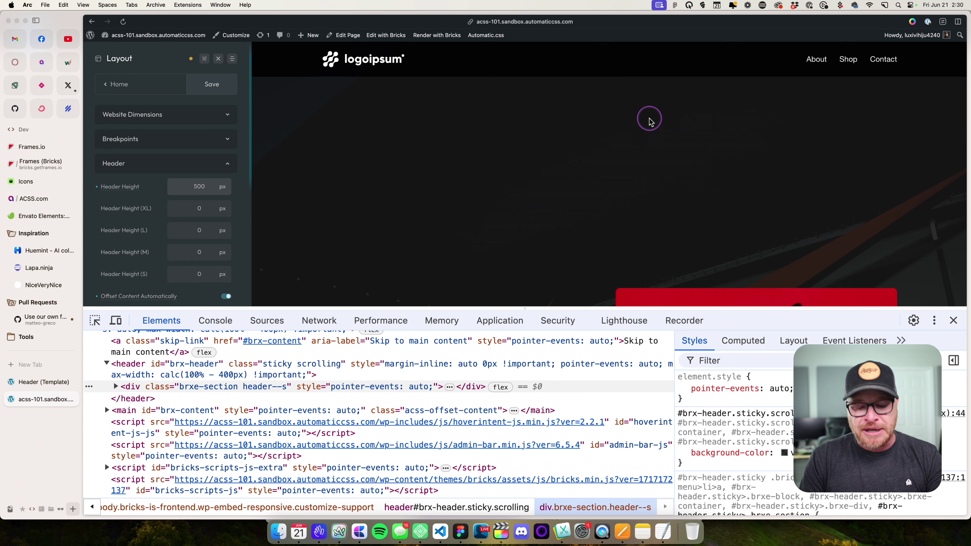
# Restore the Header Height to 82.85 px
pyautogui.press('BackSpace')
pyautogui.press('BackSpace')
pyautogui.press('BackSpace')
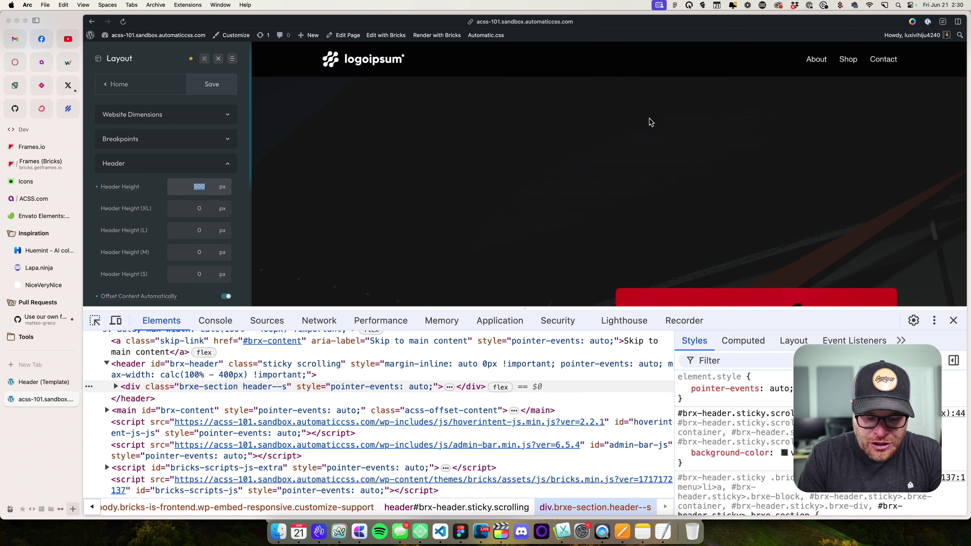
pyautogui.write('82.95')
pyautogui.press('BackSpace')
pyautogui.press('BackSpace')
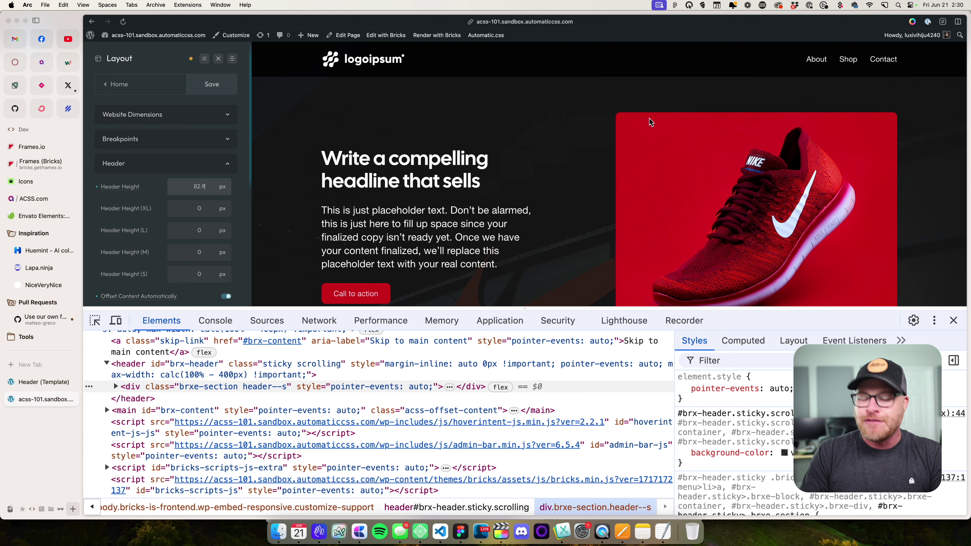
pyautogui.write('85')
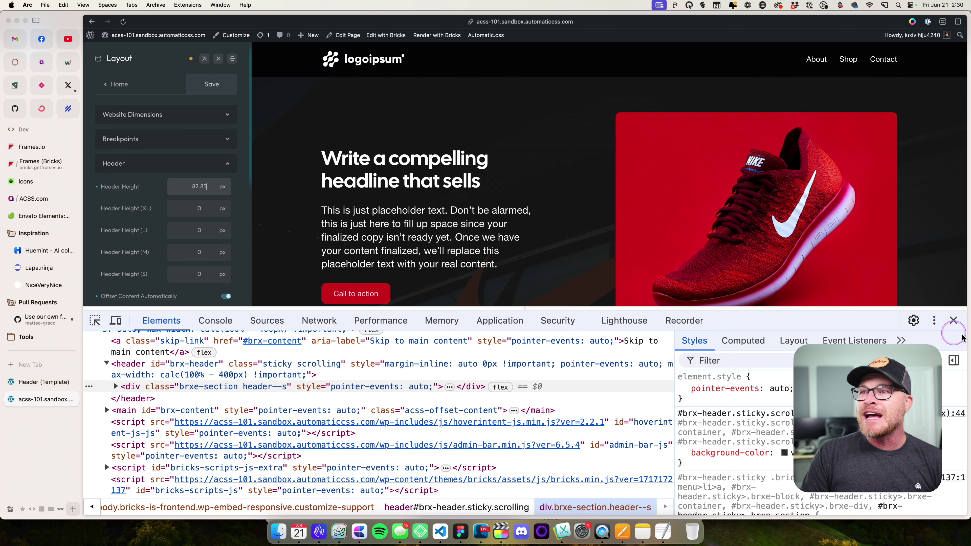
# Close the developer tools and compare the space above the hero image with the space below the selling points
pyautogui.click(954, 322)
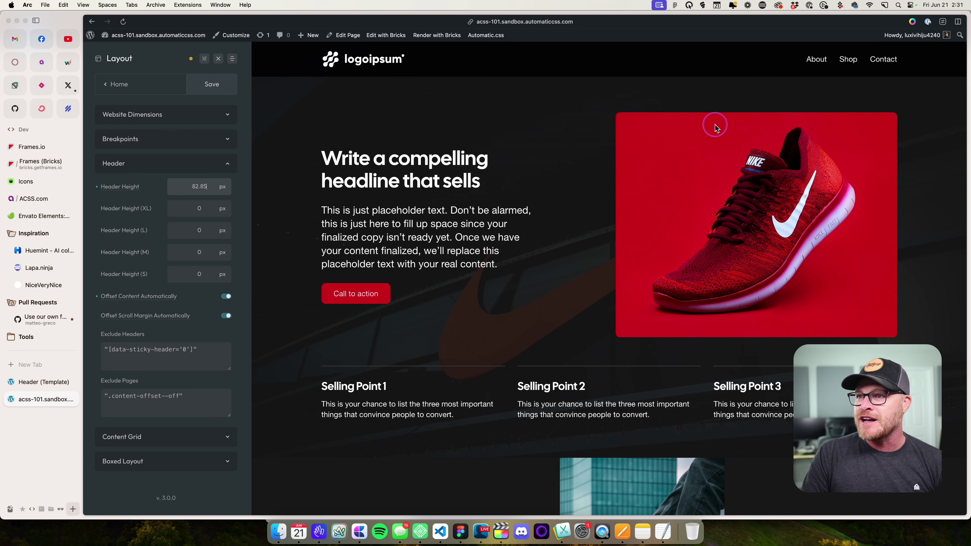
pyautogui.moveTo(682, 79); pyautogui.dragTo(690, 112)
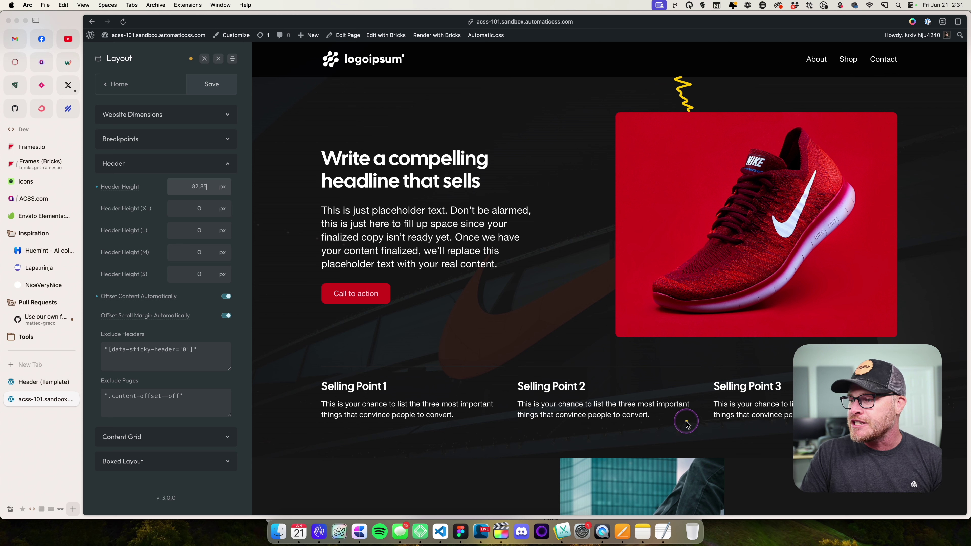
pyautogui.moveTo(686, 421); pyautogui.dragTo(705, 457)
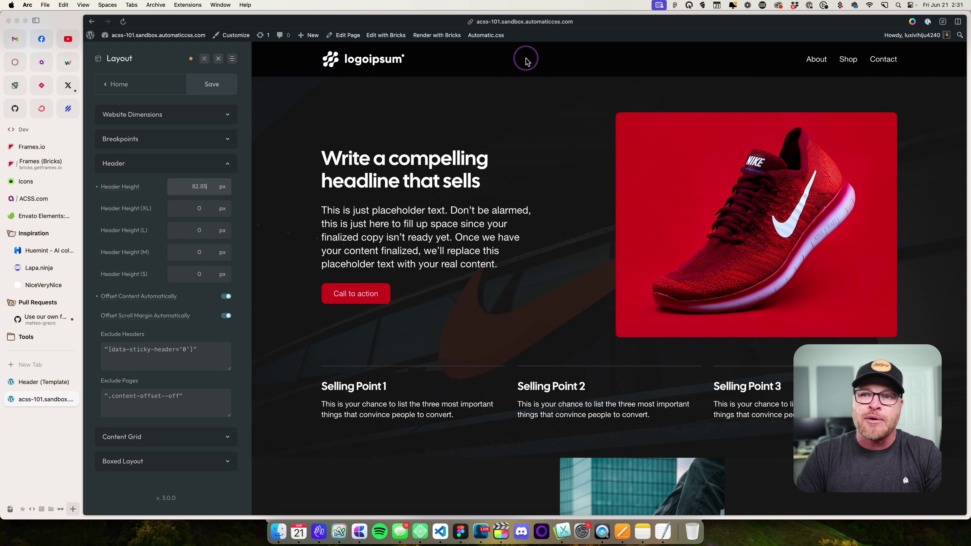
# Set the Header Height (XL) to 82.85 px as well
pyautogui.click(204, 210)
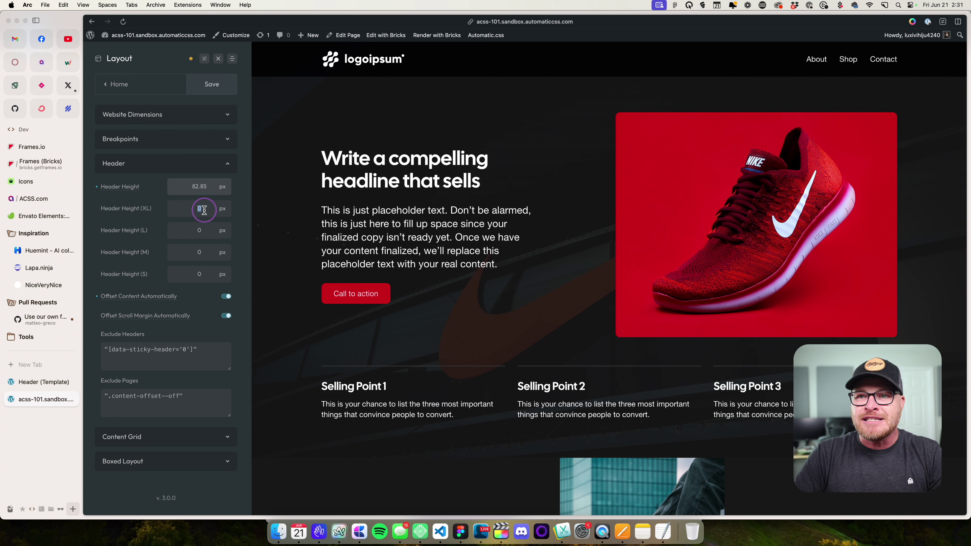
pyautogui.press('cmd+v')
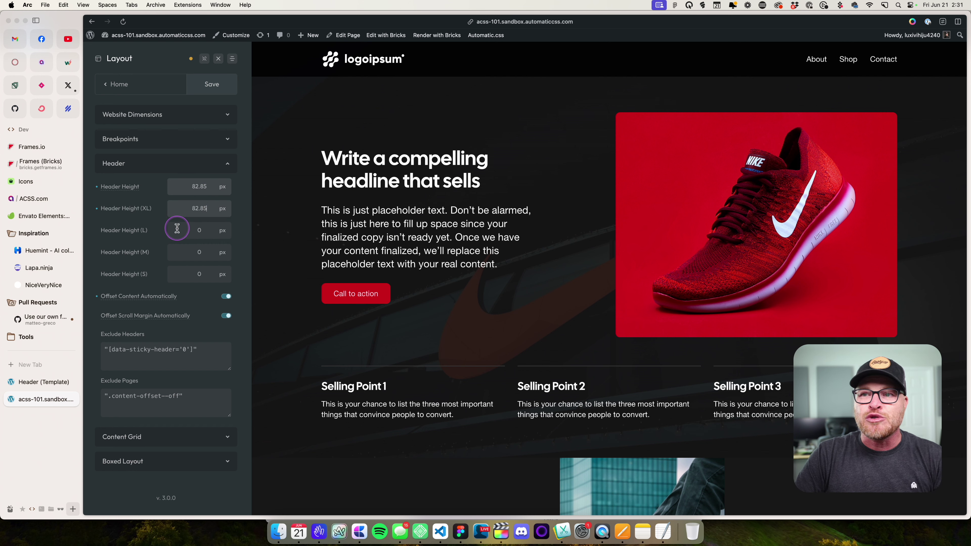
# Review the Breakpoints and Website Dimensions values and compare the XL breakpoint with the Header Height and Header Height (XL) settings
pyautogui.click(162, 142)
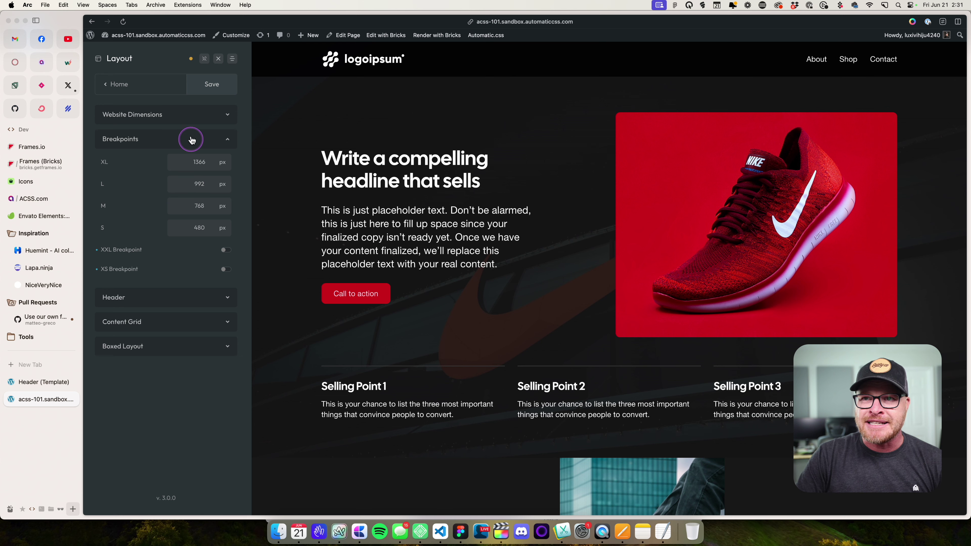
pyautogui.click(191, 114)
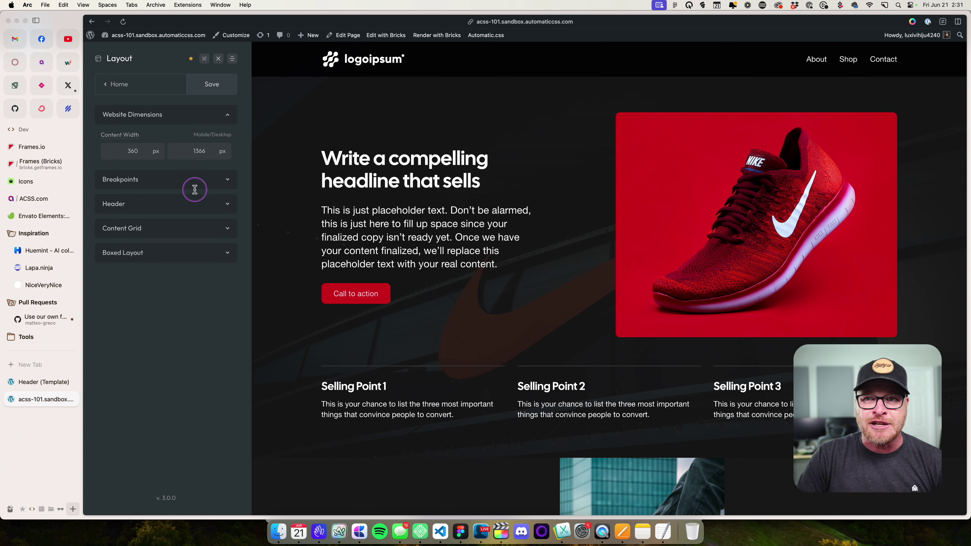
pyautogui.click(194, 181)
pyautogui.click(171, 298)
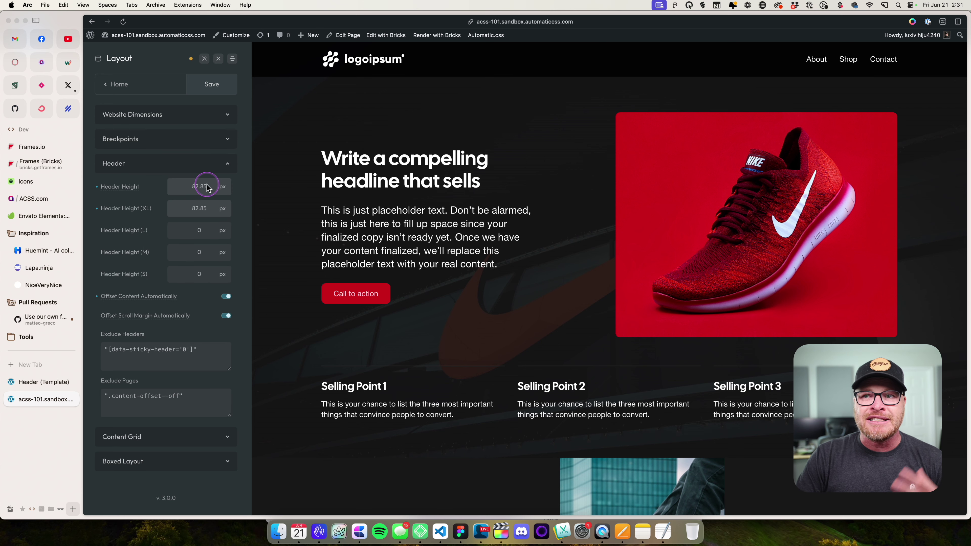
pyautogui.doubleClick(202, 209)
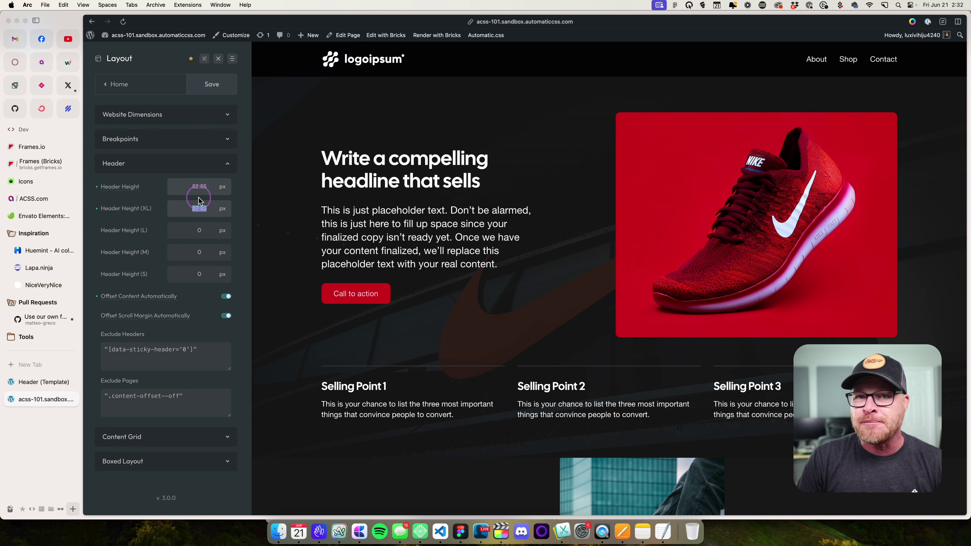
pyautogui.moveTo(204, 205); pyautogui.dragTo(209, 207)
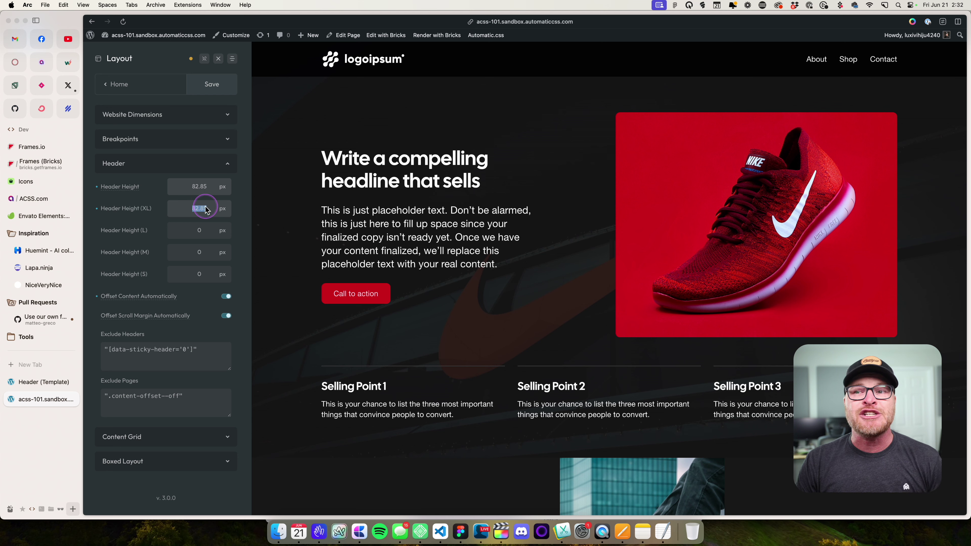
pyautogui.click(187, 140)
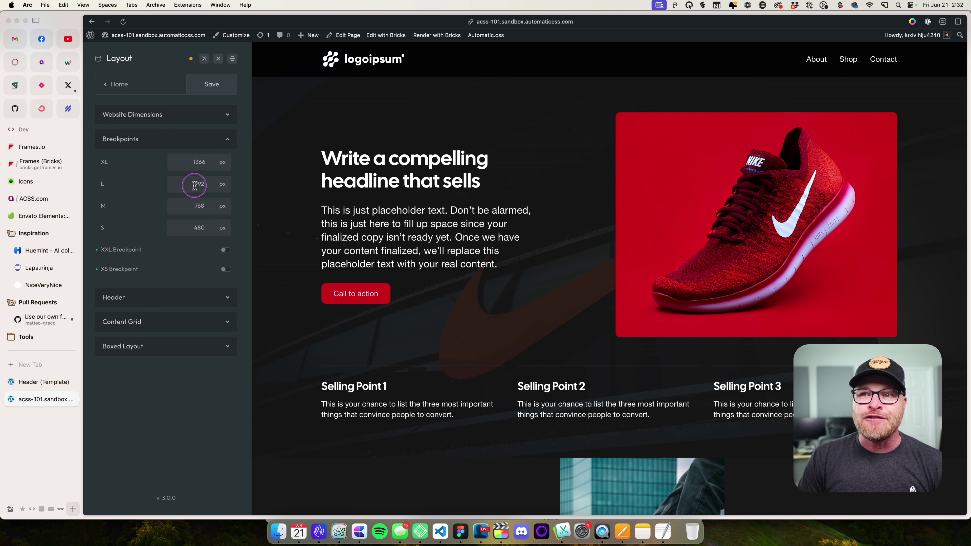
# Show the Header layout settings floating over the page and preview the page responsively at 992 px wide
pyautogui.click(169, 297)
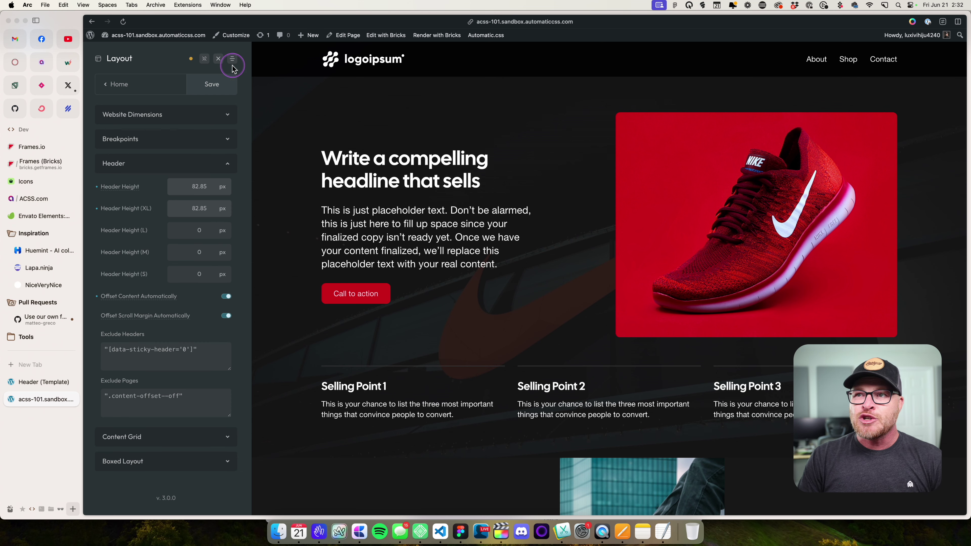
pyautogui.click(204, 58)
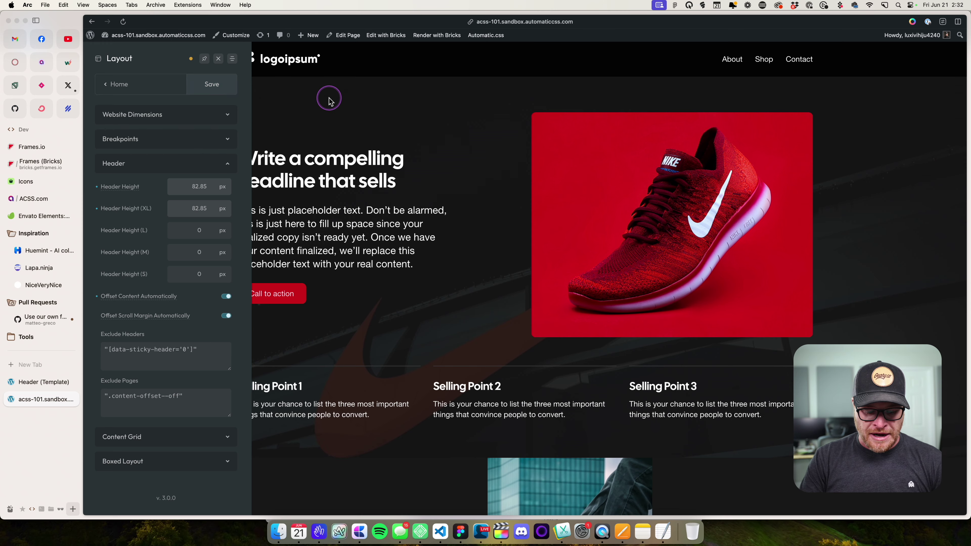
pyautogui.press('super+alt+i')
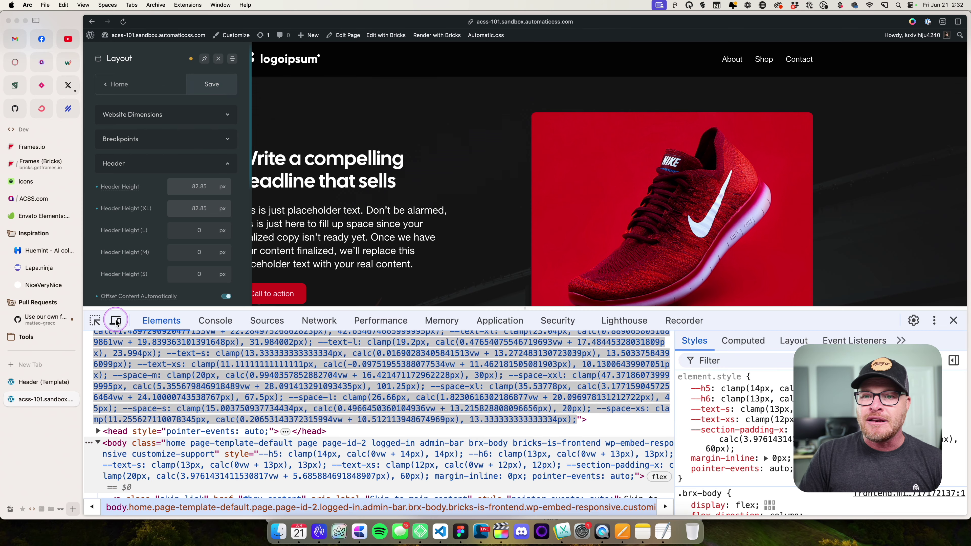
pyautogui.click(116, 320)
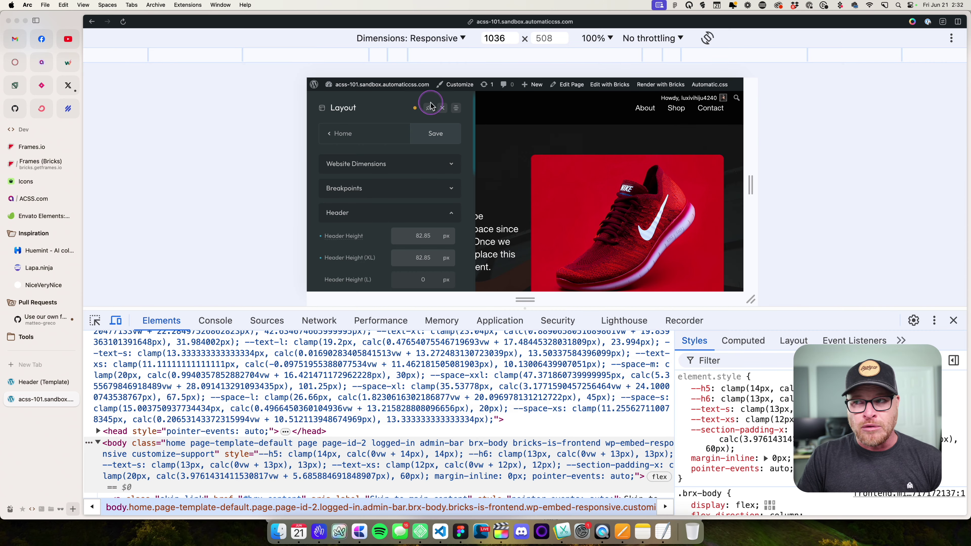
pyautogui.click(493, 38)
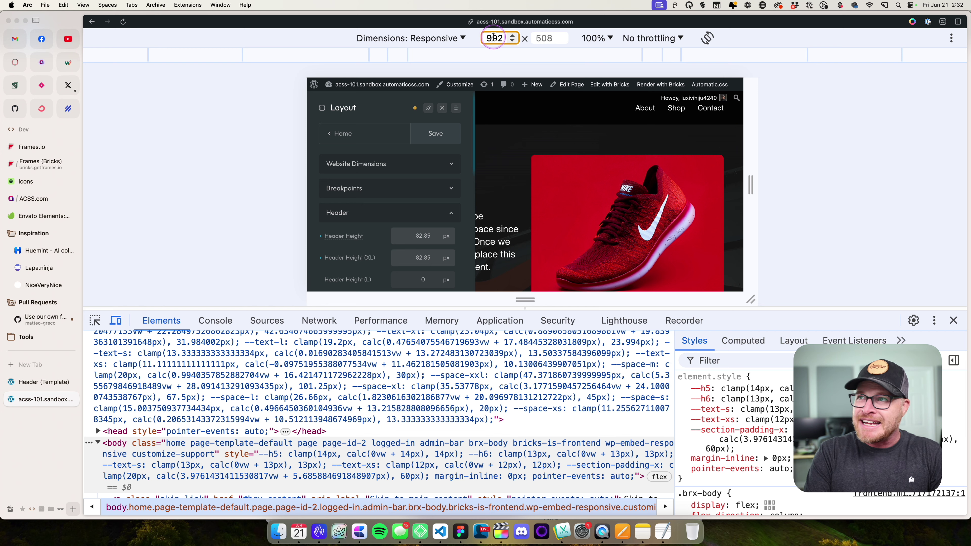
pyautogui.write('992')
pyautogui.press('Return')
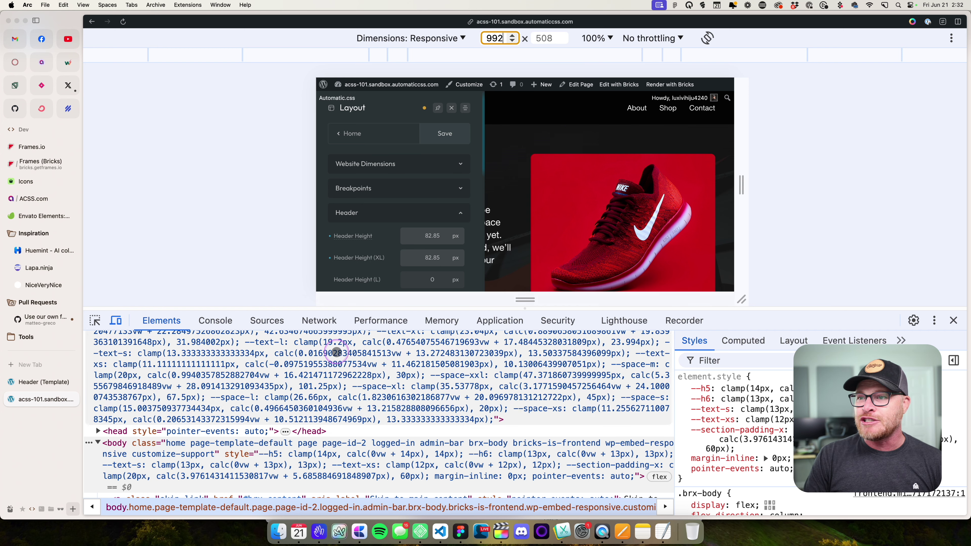
# Measure the header at this width and set the Header Height (L) to 79.13 px
pyautogui.click(95, 320)
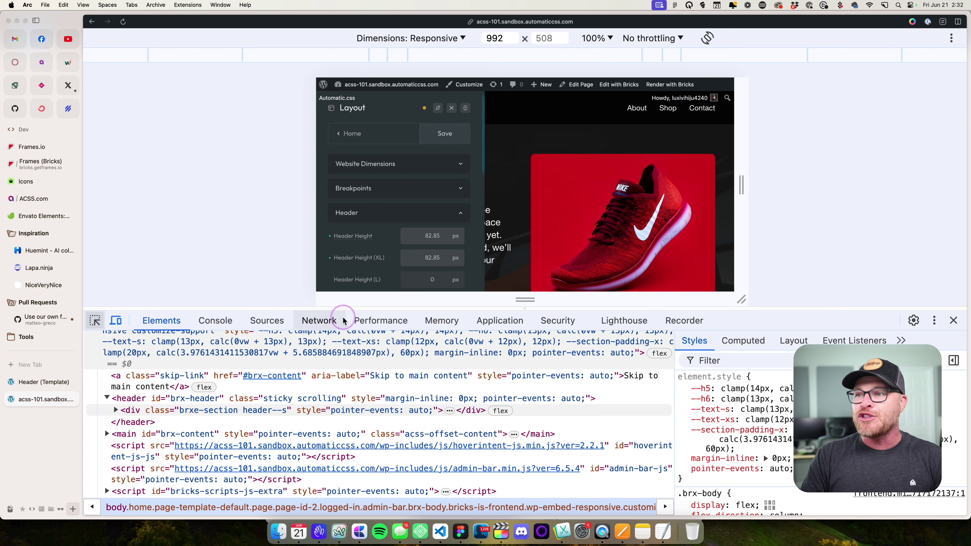
pyautogui.click(425, 281)
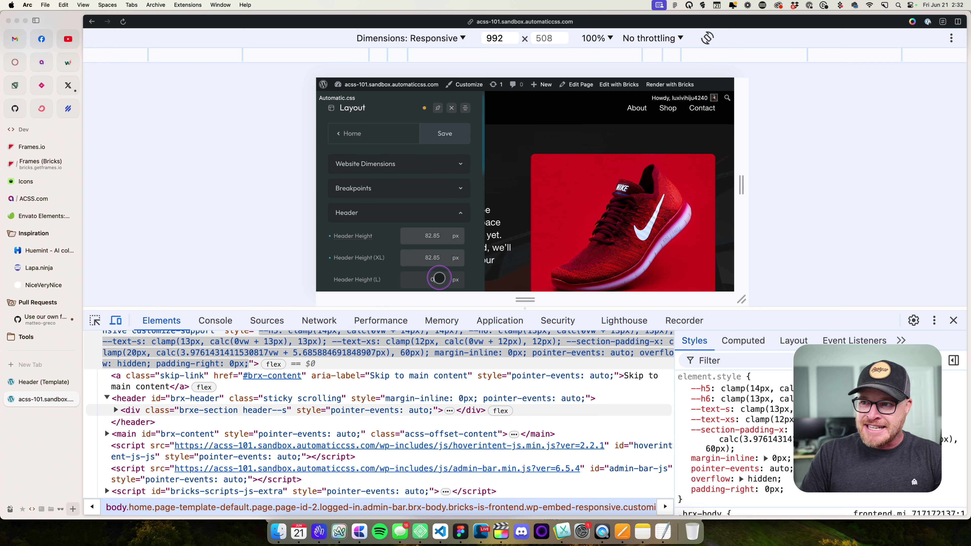
pyautogui.write('79.13')
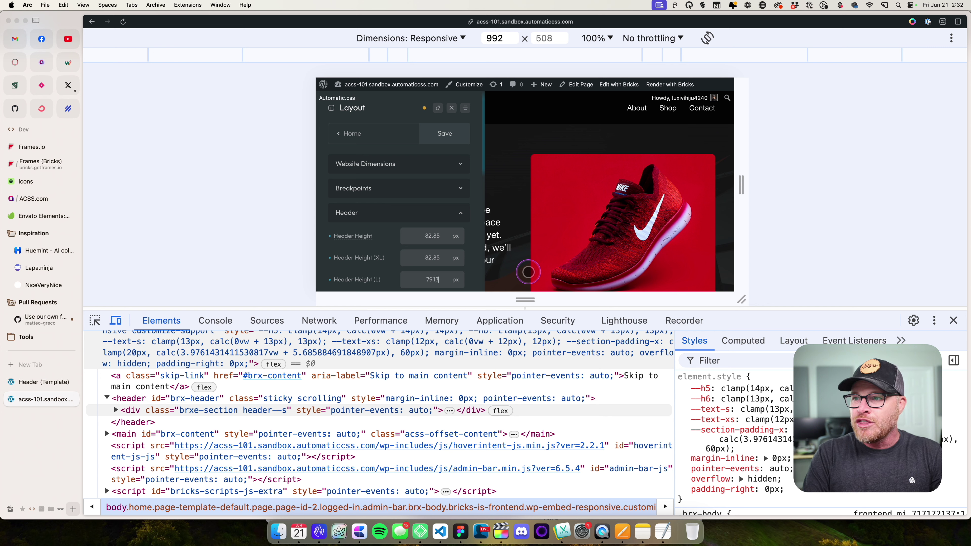
# Check the M breakpoint's width in the Breakpoints settings and preview the page at 768 px wide
pyautogui.scroll(-3, 431, 264)
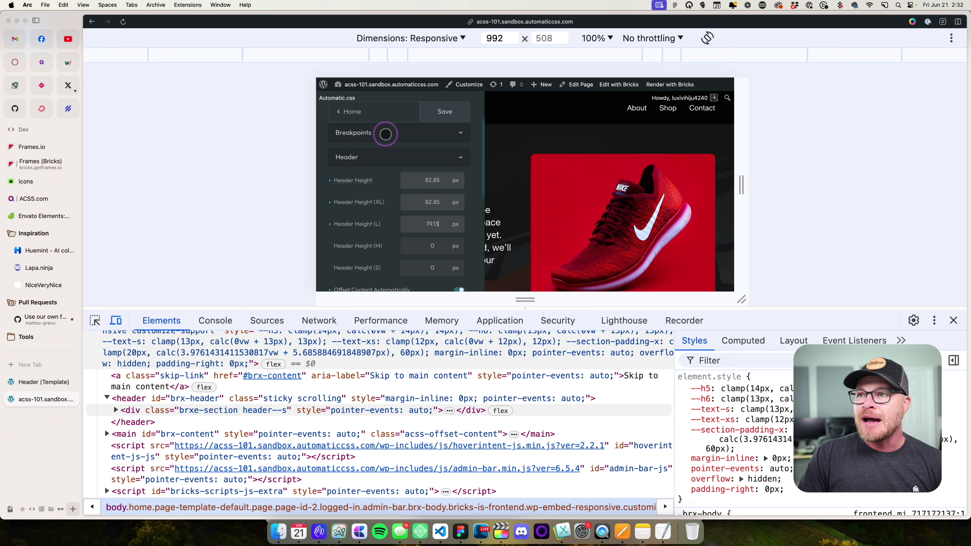
pyautogui.click(385, 134)
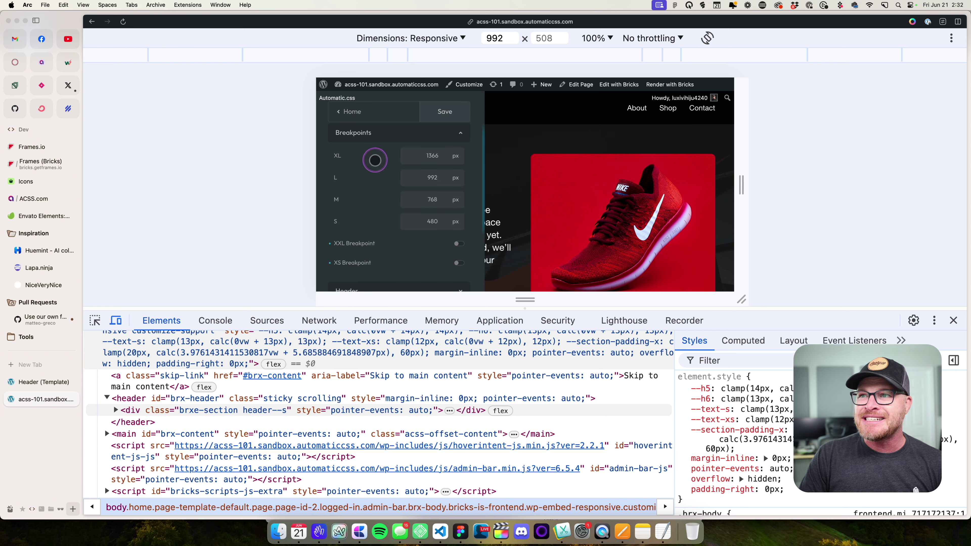
pyautogui.scroll(-3, 375, 161)
pyautogui.click(388, 225)
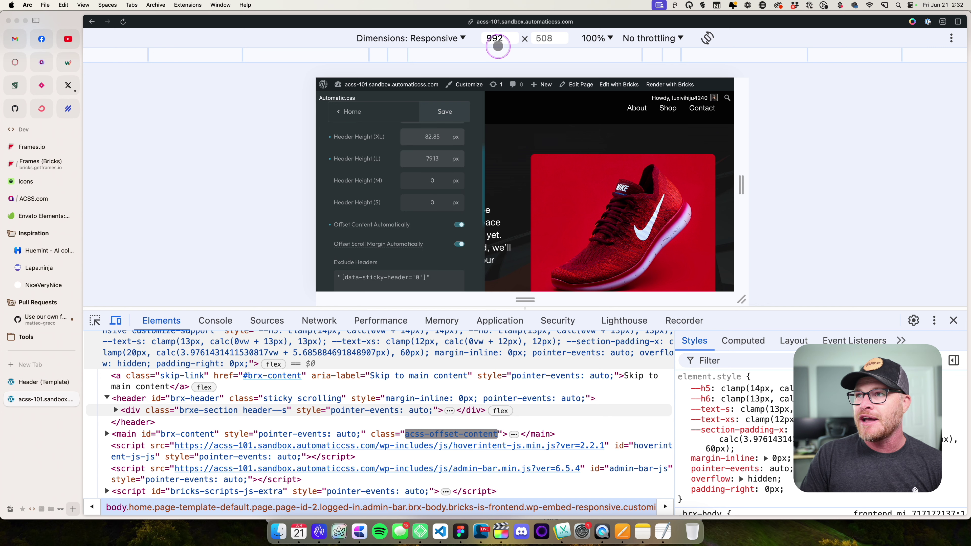
pyautogui.click(497, 43)
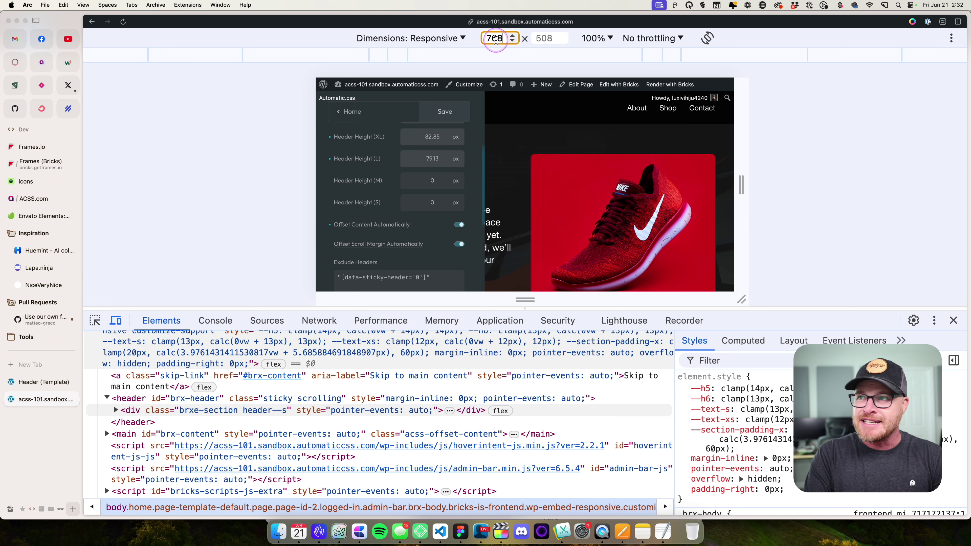
pyautogui.press('Return')
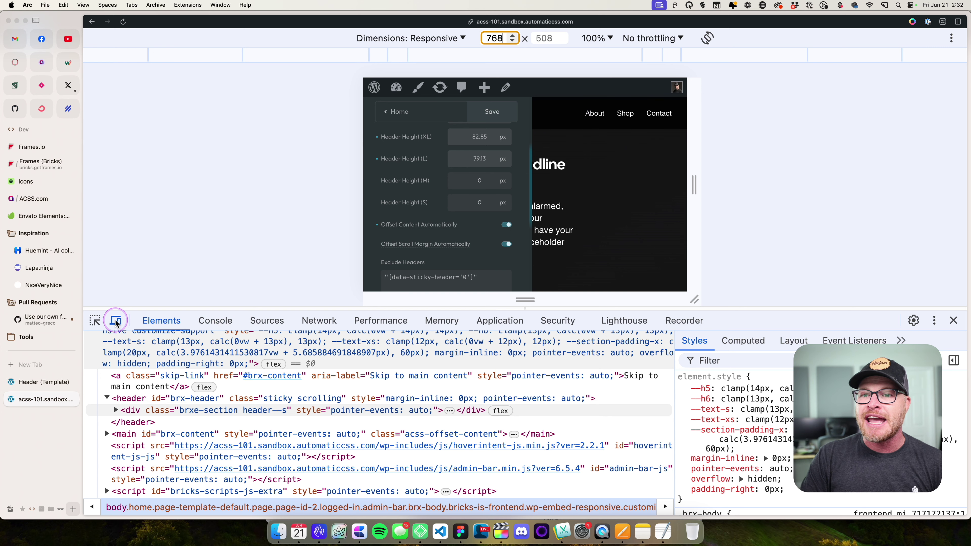
# Inspect the header at the M breakpoint and set the Header Height (M) to 76.9 px
pyautogui.click(92, 321)
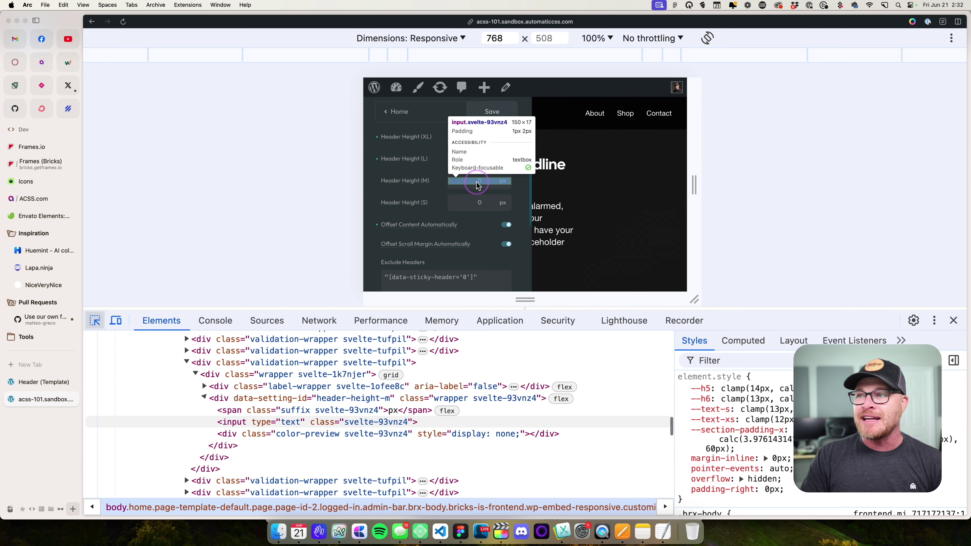
pyautogui.click(479, 180)
pyautogui.write('76.9')
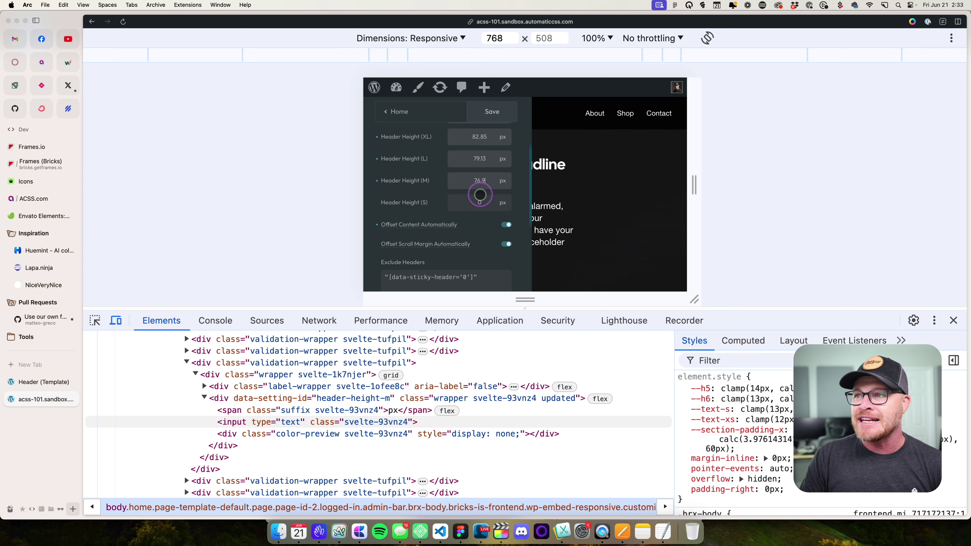
# Preview the page at 480 px wide, with the settings dashboard closed, and measure the header section's height
pyautogui.click(499, 39)
pyautogui.doubleClick(500, 40)
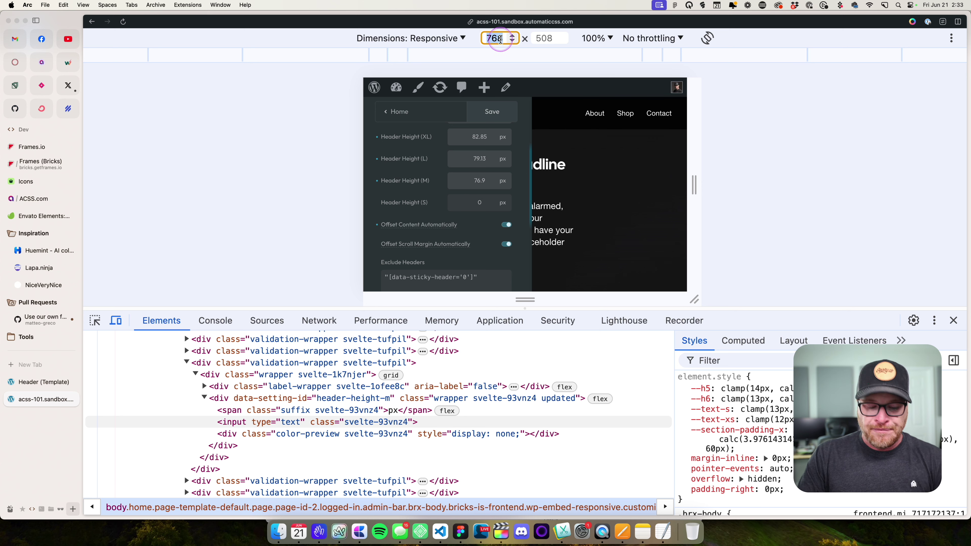
pyautogui.press('Return')
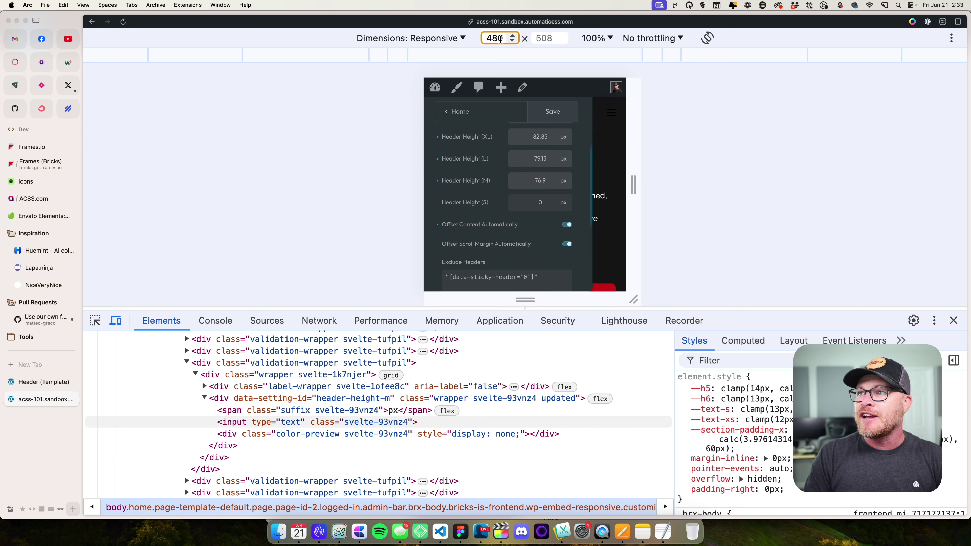
pyautogui.scroll(5, 552, 115)
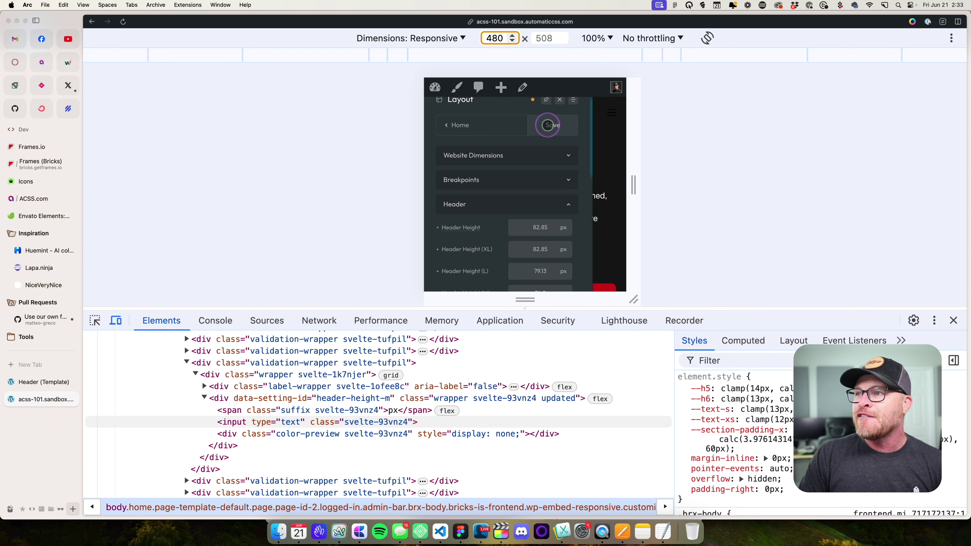
pyautogui.click(559, 108)
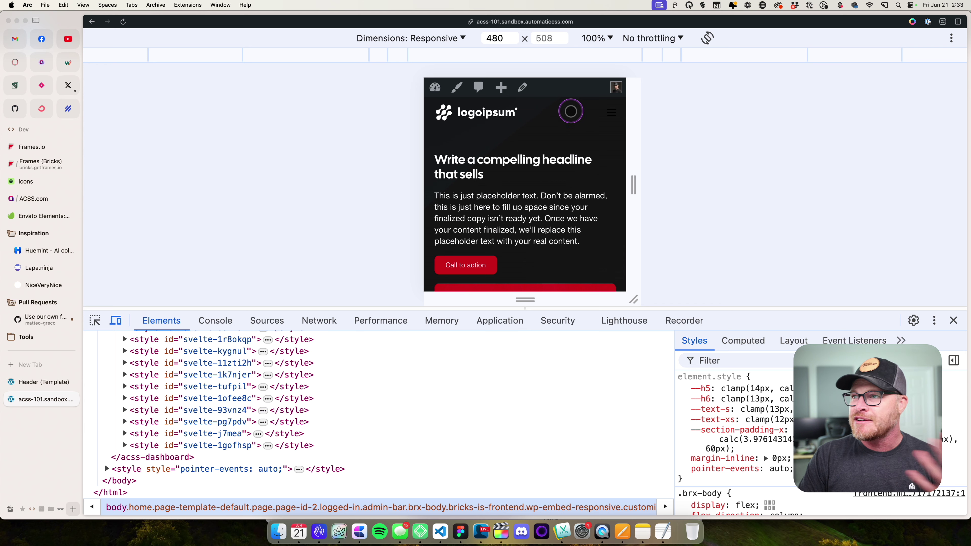
pyautogui.click(95, 321)
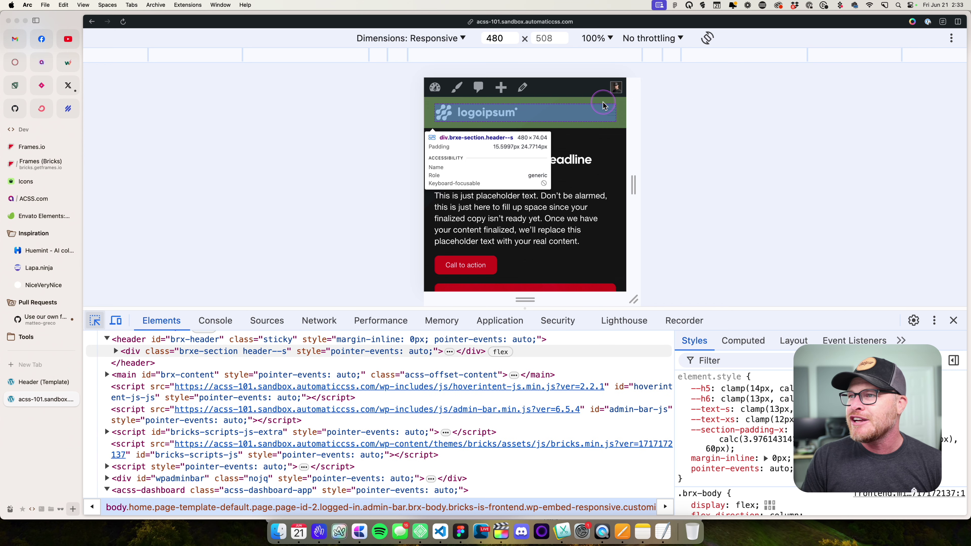
pyautogui.click(478, 112)
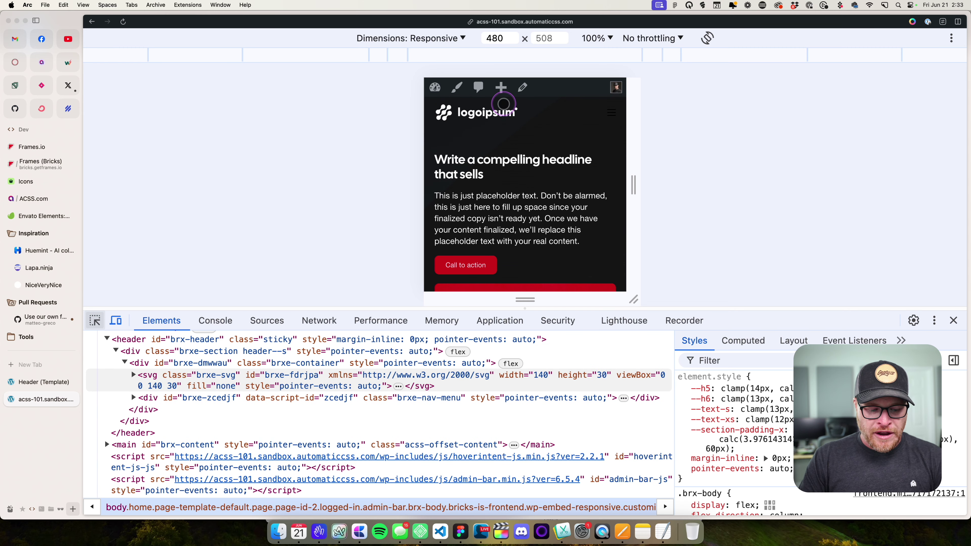
# Leave the responsive preview and set the Header Height (S) to 74.4 px
pyautogui.click(119, 320)
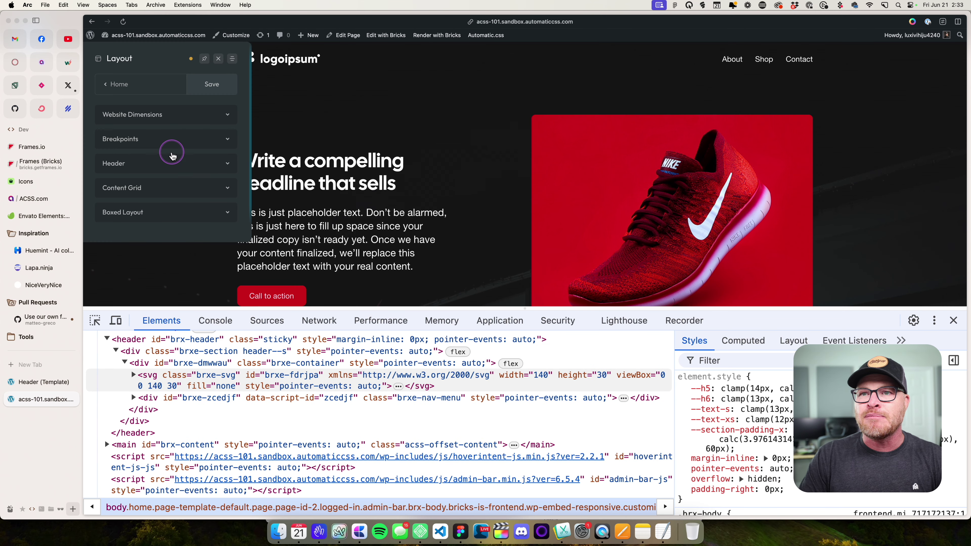
pyautogui.click(171, 158)
pyautogui.scroll(-2, 177, 160)
pyautogui.scroll(-1, 177, 161)
pyautogui.doubleClick(200, 186)
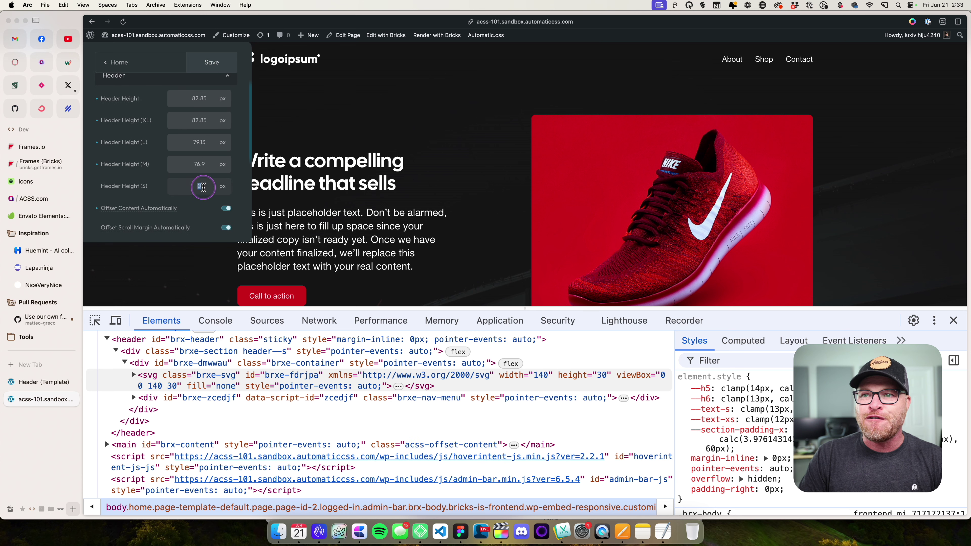
pyautogui.write('74.4')
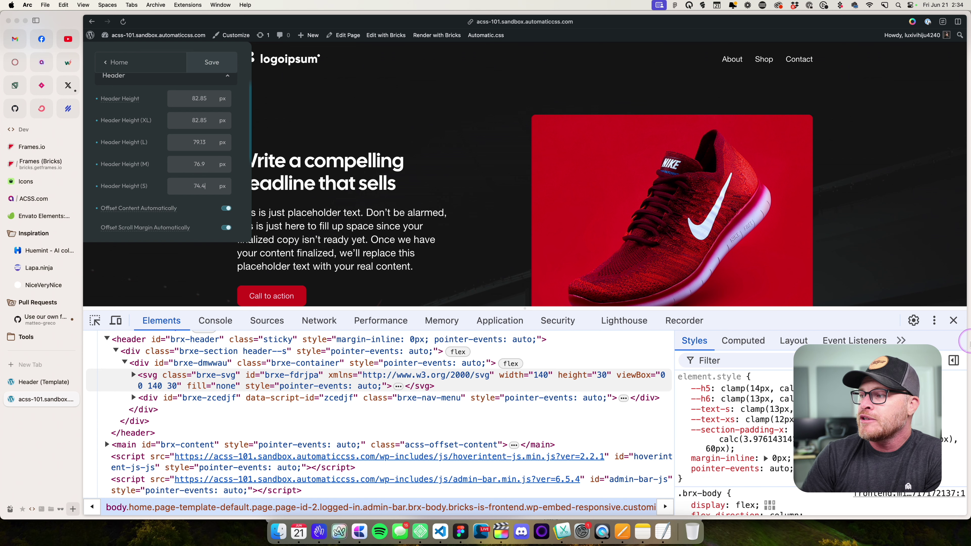
# Close the developer tools, save the Automatic.css settings, then dock and close the dashboard
pyautogui.press('super+alt+i')
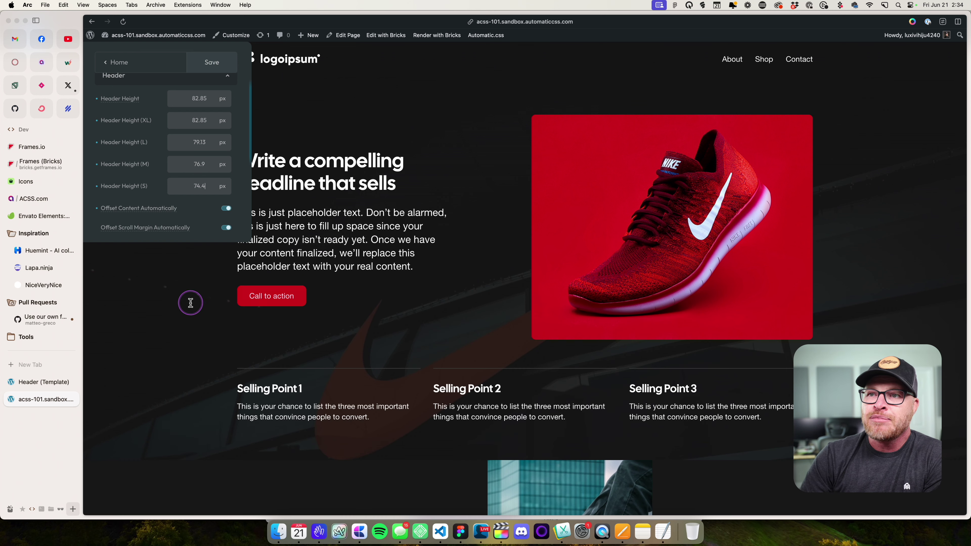
pyautogui.click(211, 63)
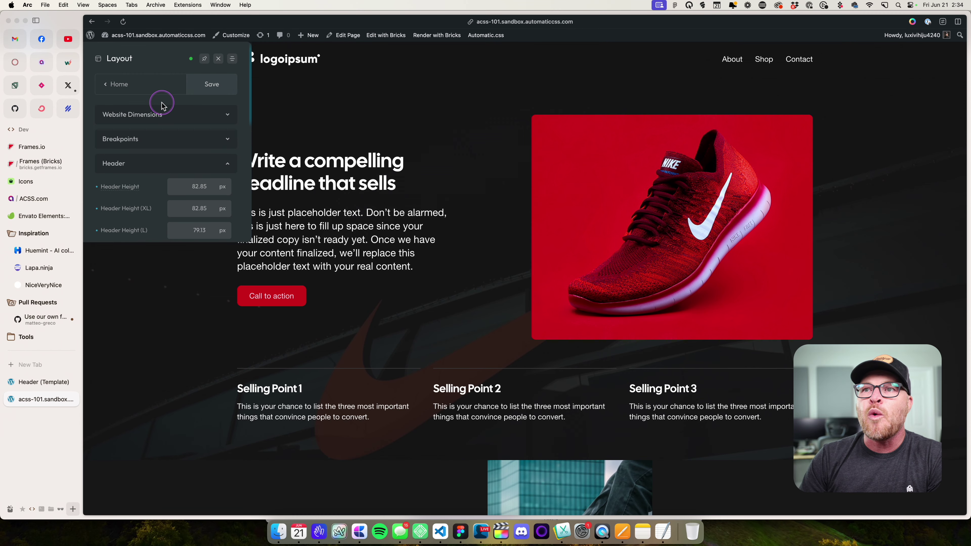
pyautogui.click(204, 59)
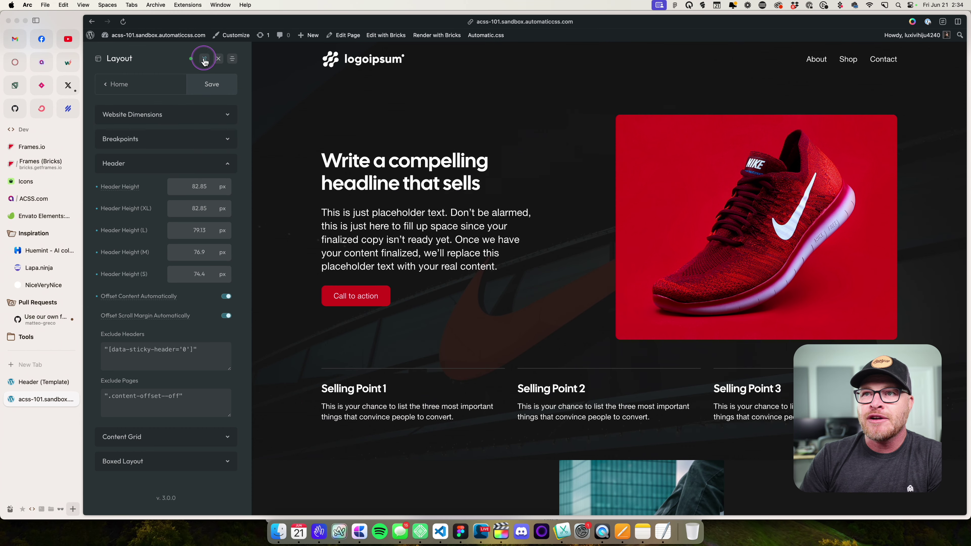
pyautogui.click(218, 60)
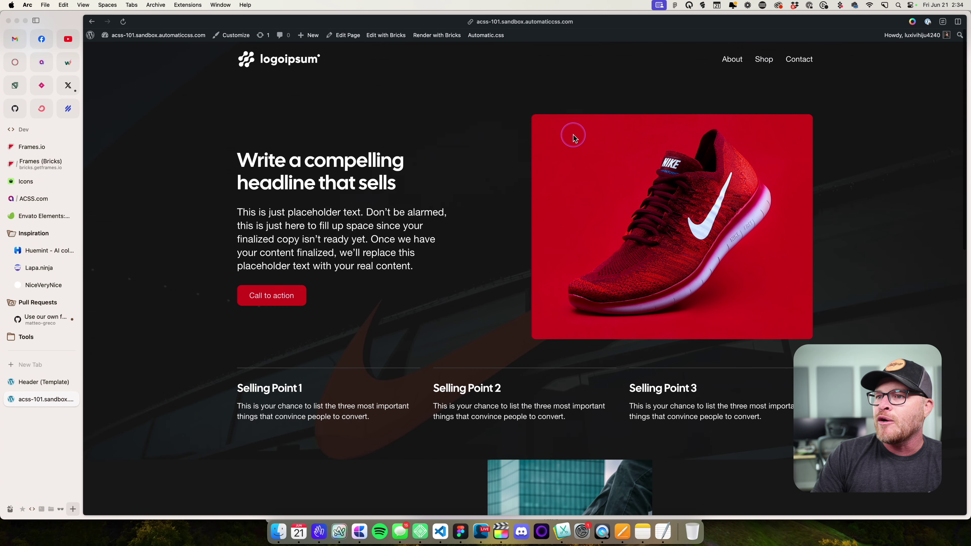
# Examine how the sticky overlay header behaves from the hero section down to the footer and back
pyautogui.scroll(-5, 572, 135)
pyautogui.scroll(5, 573, 137)
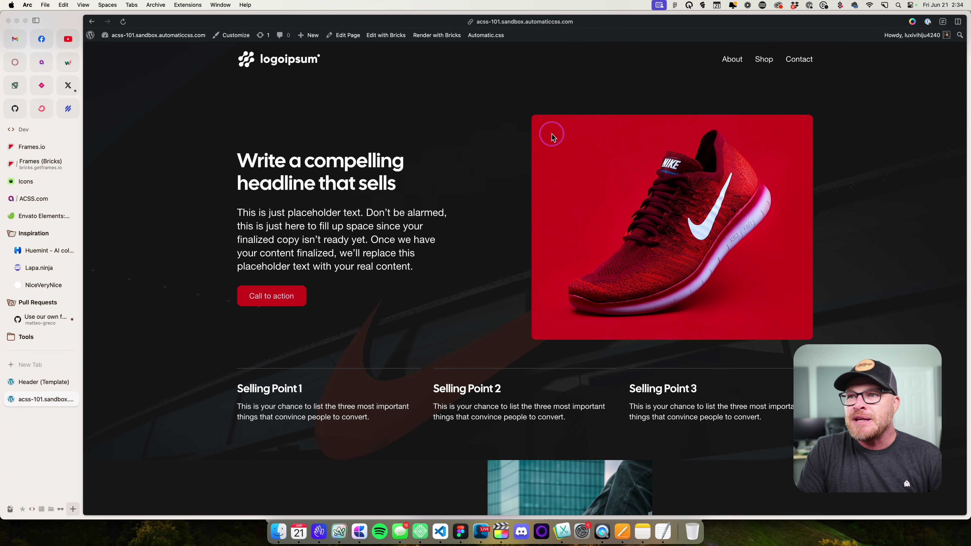
pyautogui.scroll(-4, 551, 135)
pyautogui.scroll(-10, 550, 135)
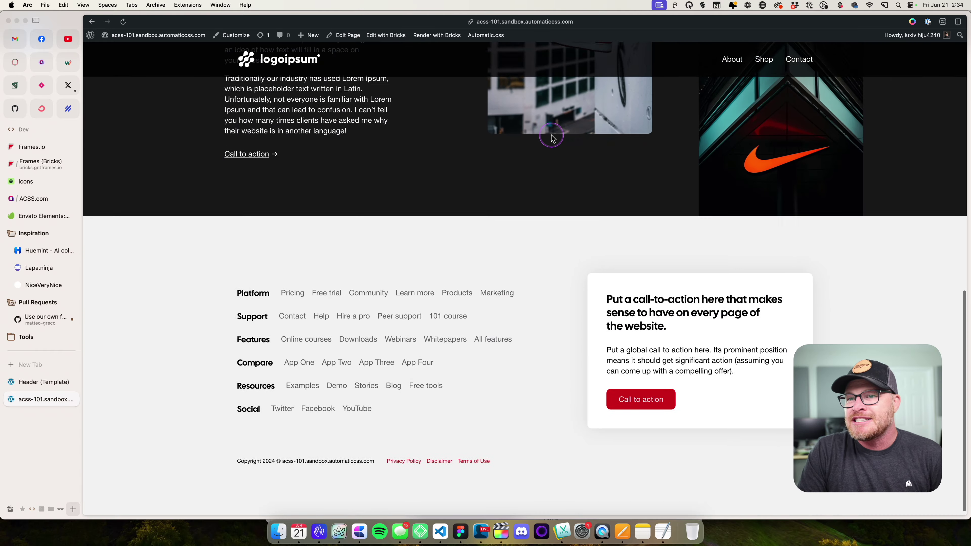
pyautogui.scroll(15, 550, 134)
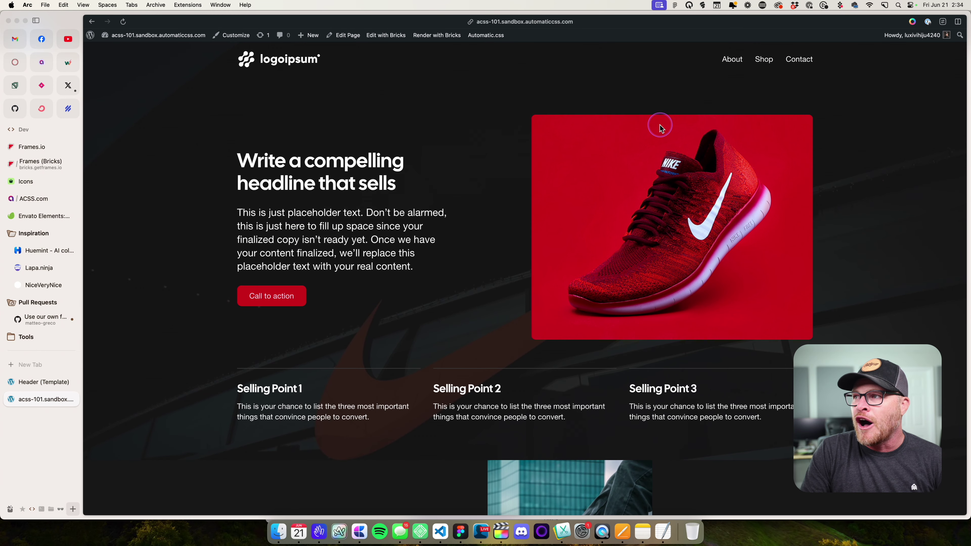
pyautogui.scroll(-7, 462, 127)
pyautogui.scroll(7, 462, 128)
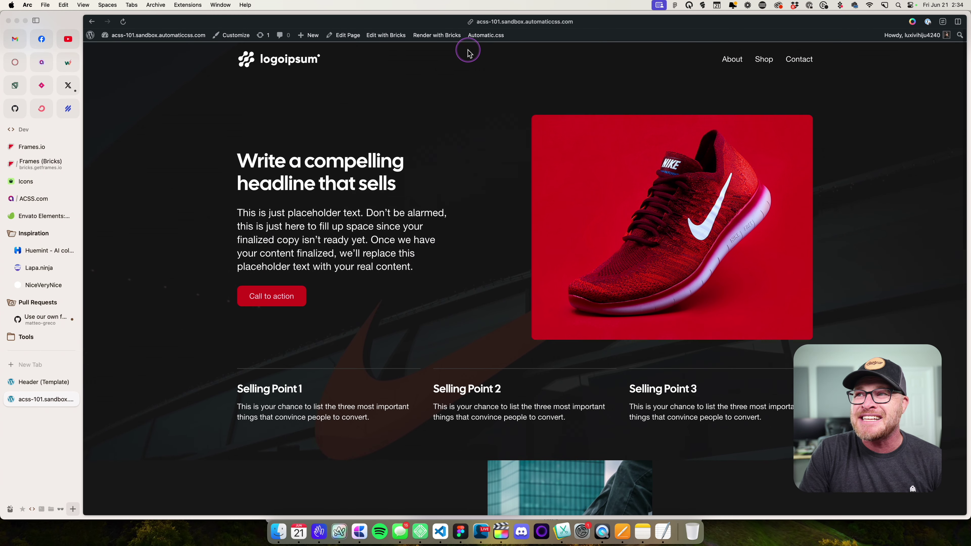
# Reopen the Automatic.css dashboard and expand the Header layout settings to review the scroll margin offset
pyautogui.click(486, 35)
pyautogui.click(164, 119)
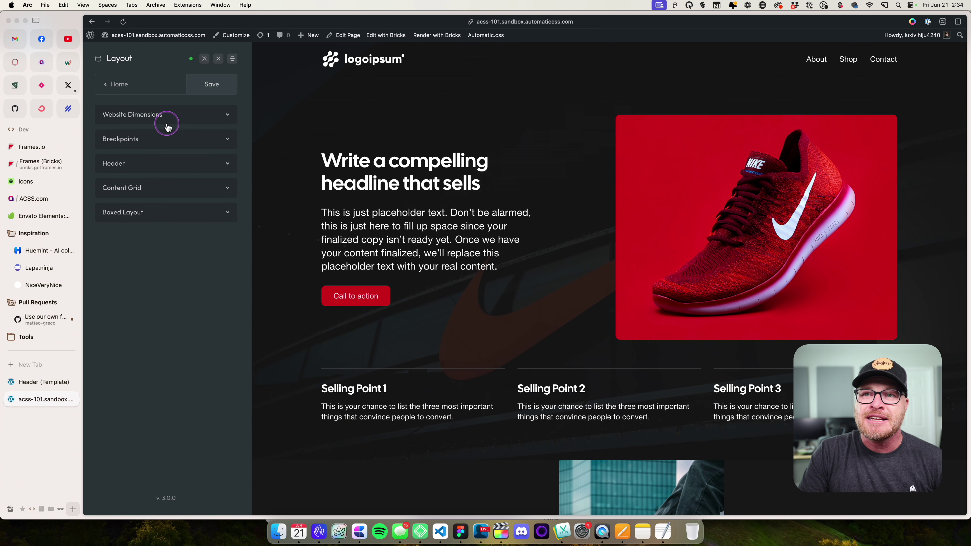
pyautogui.click(153, 166)
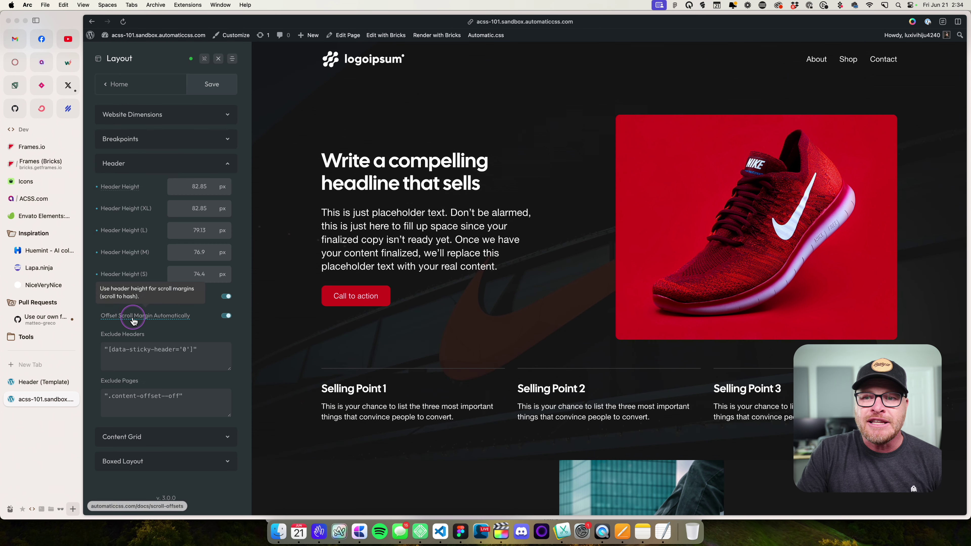
# Close the Automatic.css dashboard and examine how page sections scroll beneath the sticky header, including the placeholder section's visible area
pyautogui.click(226, 316)
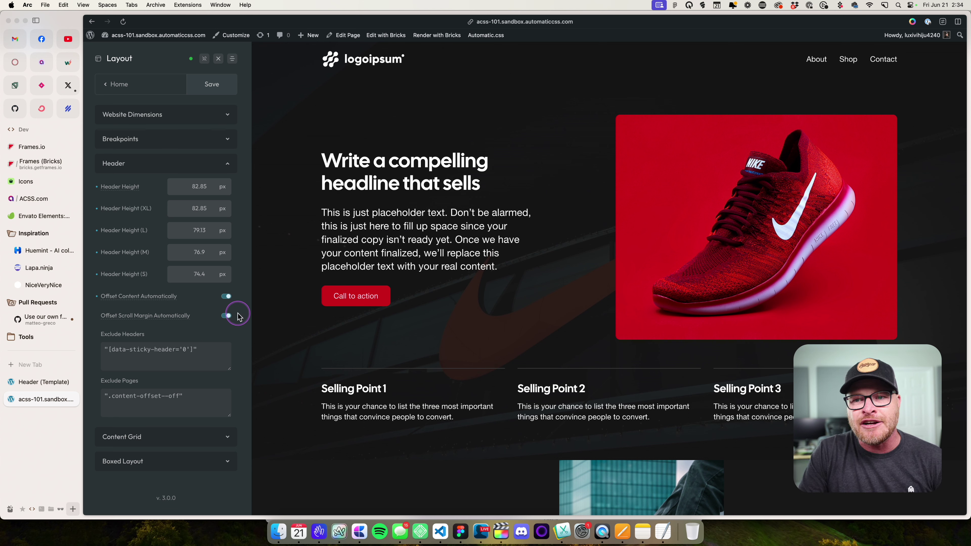
pyautogui.click(218, 58)
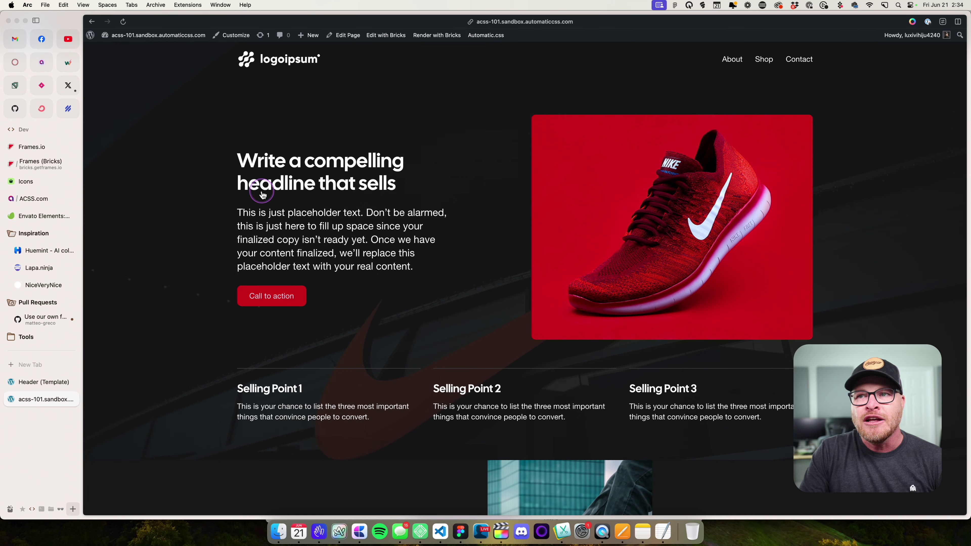
pyautogui.scroll(-1, 230, 214)
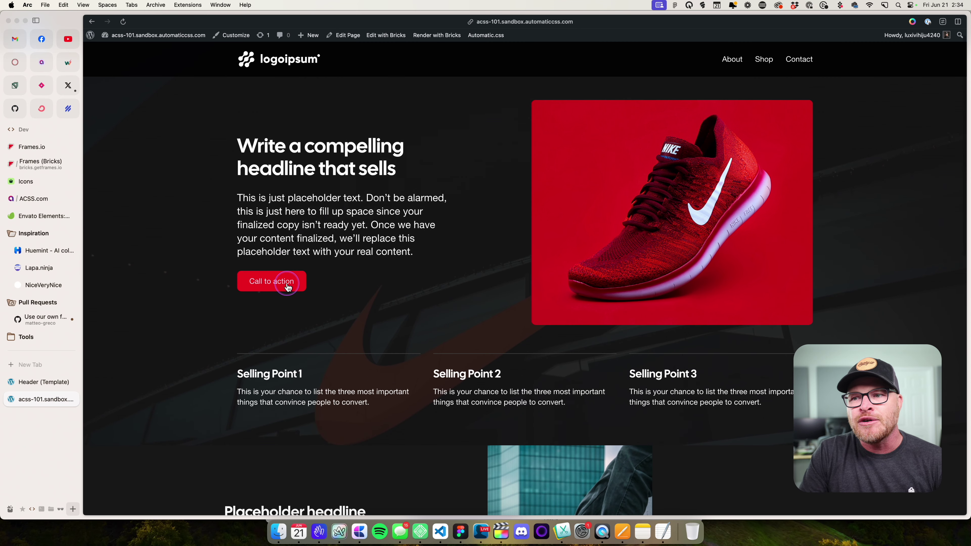
pyautogui.scroll(-10, 286, 283)
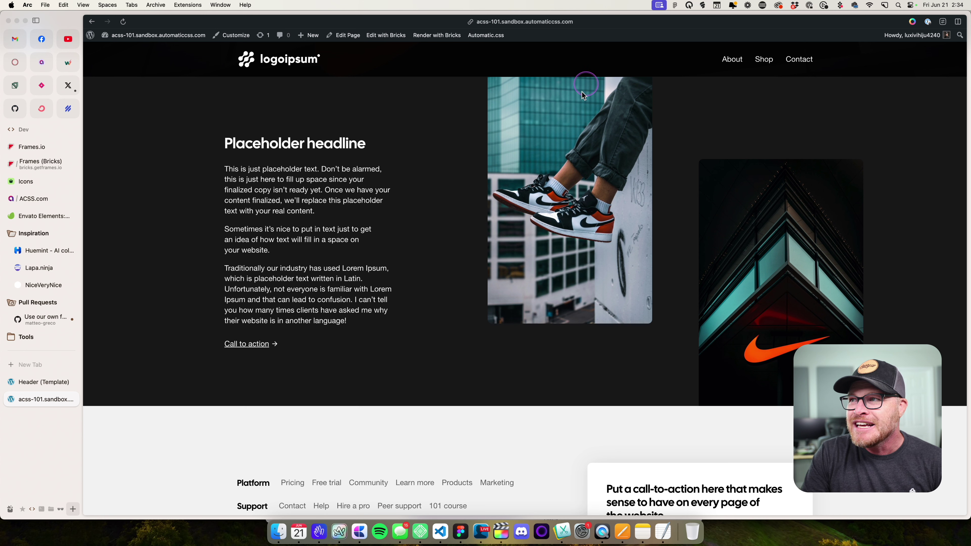
pyautogui.moveTo(310, 80); pyautogui.dragTo(297, 99)
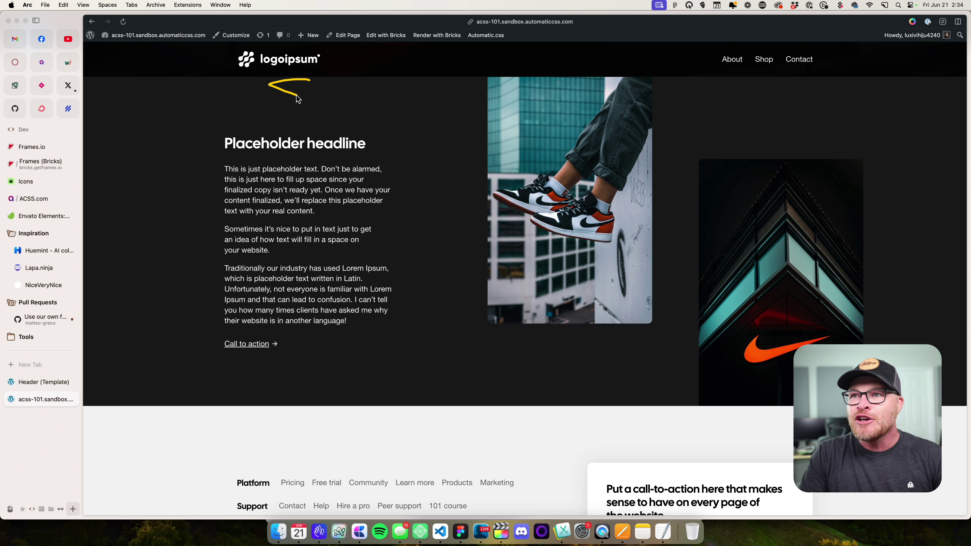
pyautogui.moveTo(308, 363)
pyautogui.mouseDown()
pyautogui.moveTo(285, 401)
pyautogui.moveTo(289, 414)
pyautogui.mouseUp()
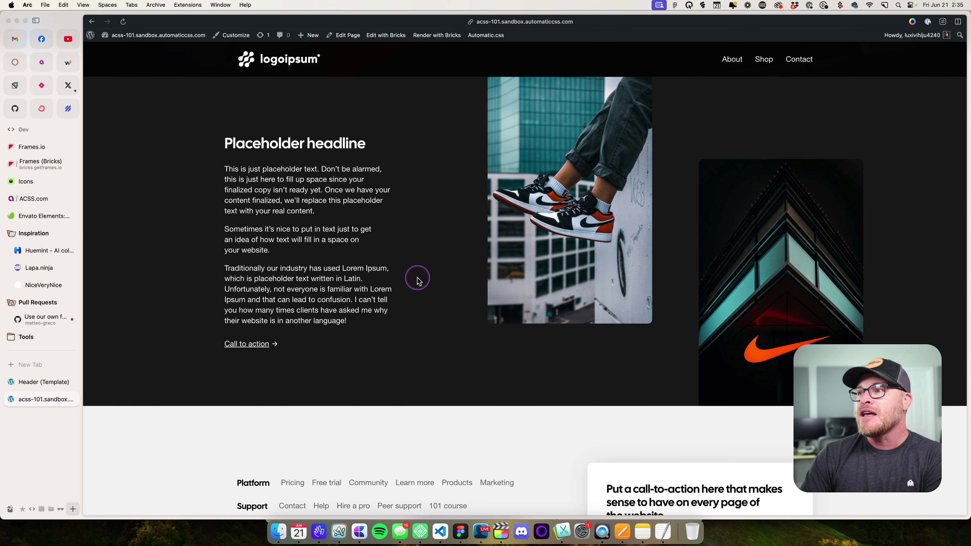
pyautogui.scroll(10, 418, 279)
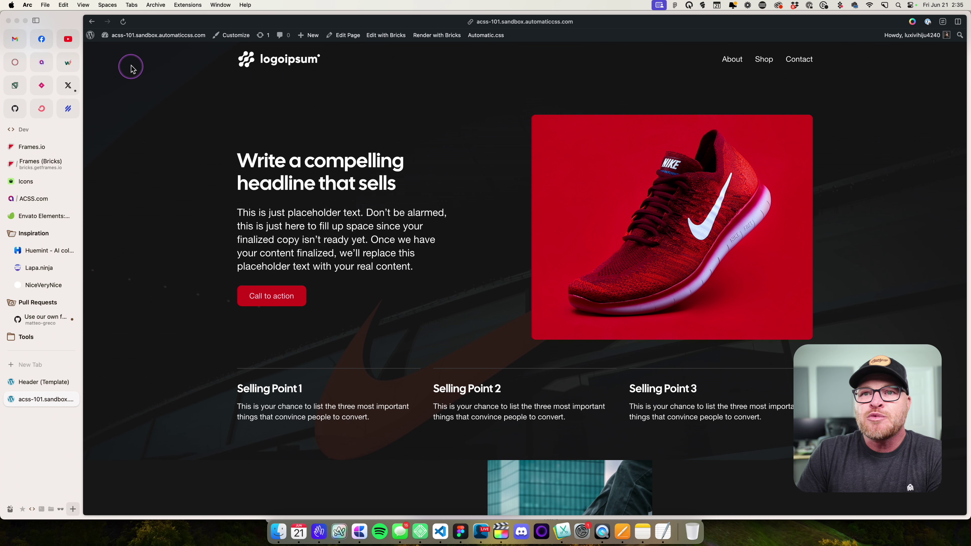
# Review the automatic content offset toggle and the Exclude Pages selector in the Automatic.css dashboard's Header layout settings
pyautogui.click(495, 36)
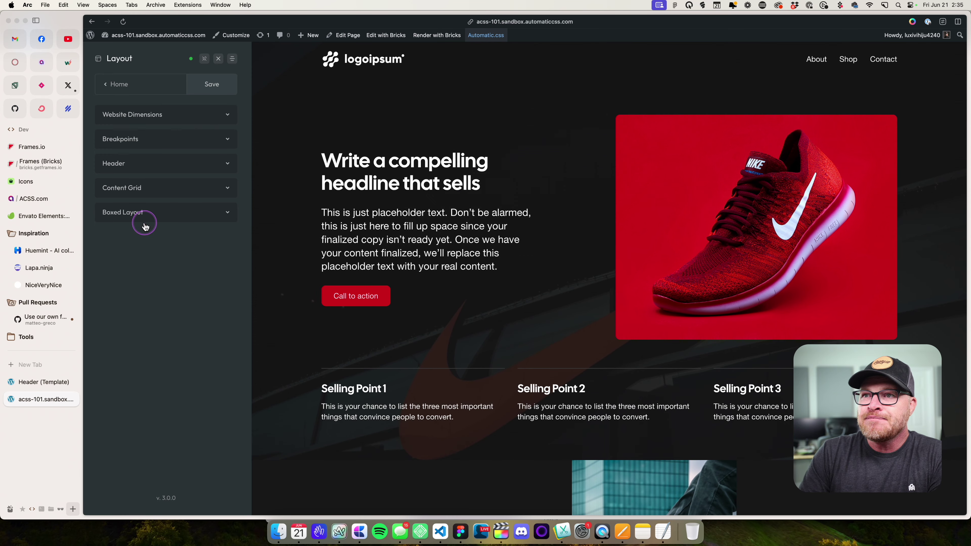
pyautogui.click(142, 165)
pyautogui.click(226, 297)
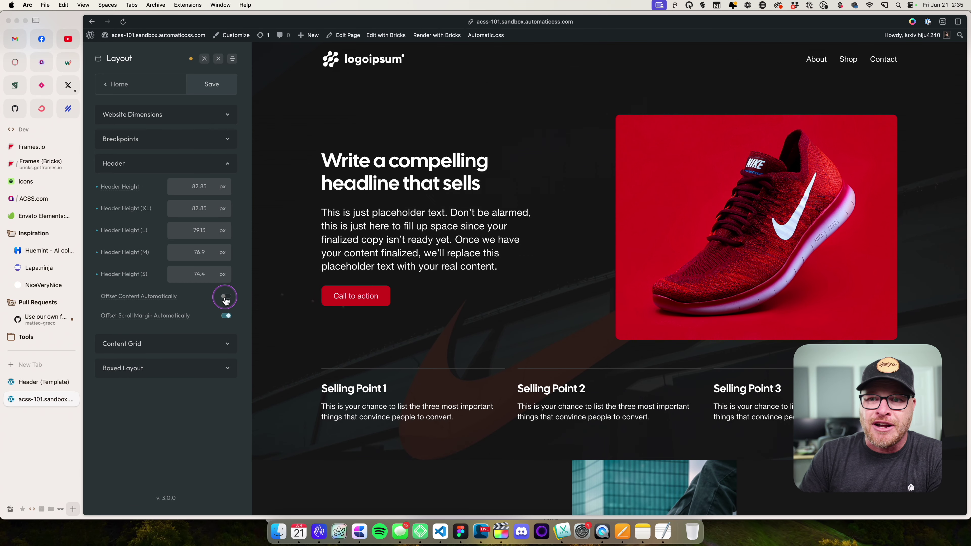
pyautogui.click(226, 297)
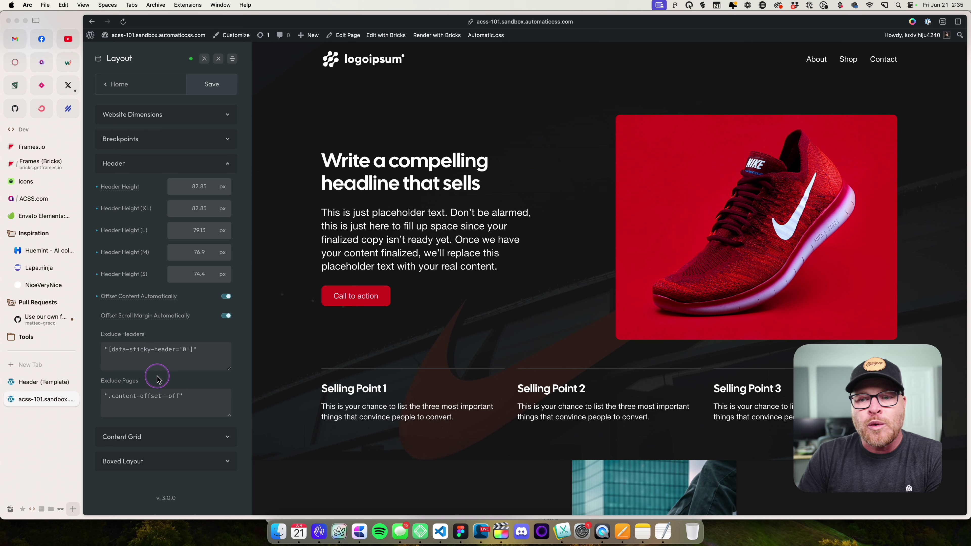
pyautogui.moveTo(141, 381); pyautogui.dragTo(100, 382)
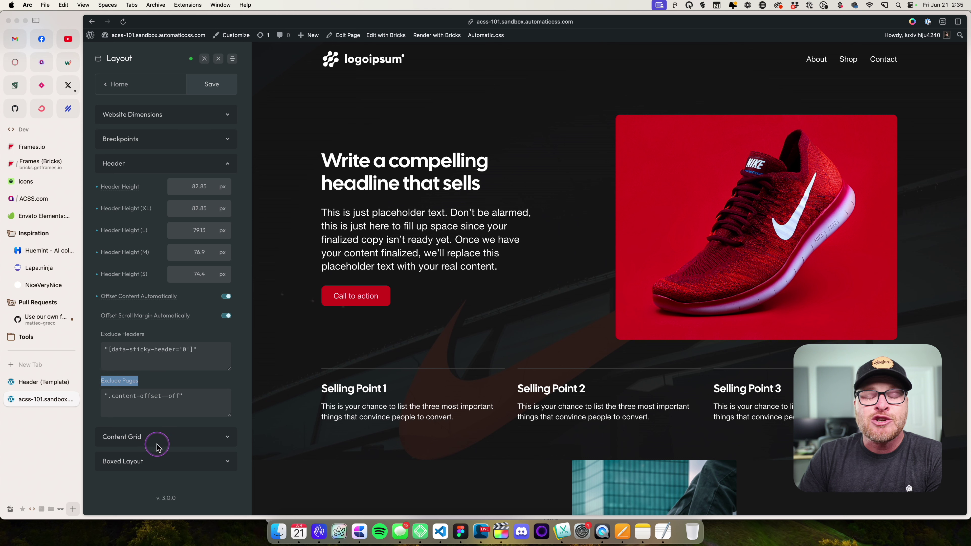
pyautogui.moveTo(165, 414); pyautogui.dragTo(91, 397)
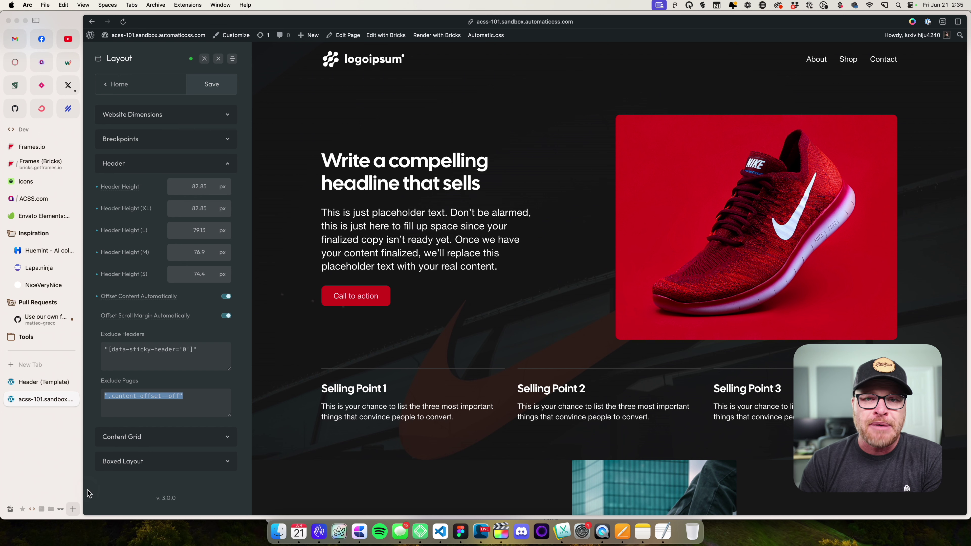
pyautogui.click(179, 409)
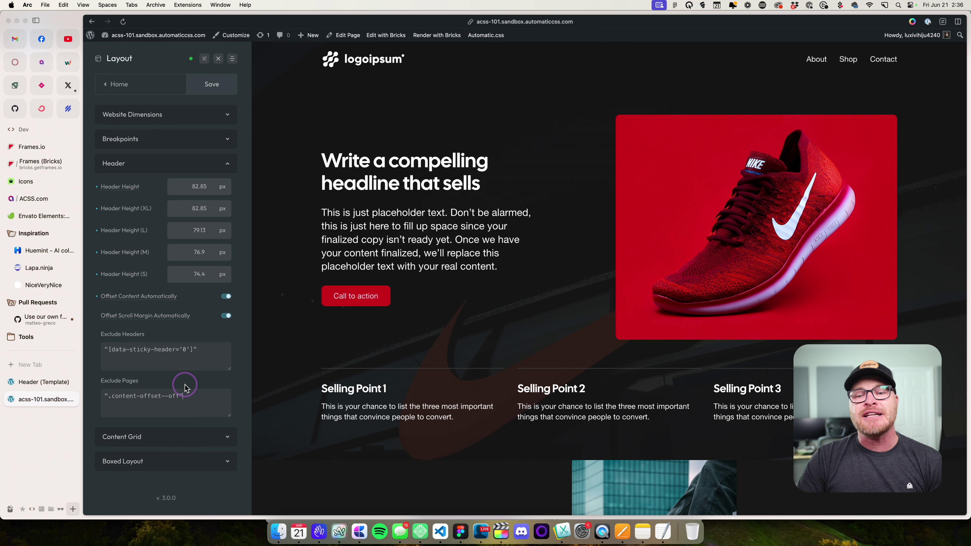
# Leave the header template, open the Home page in Bricks from the WordPress pages list, and close the Automatic.css dashboard
pyautogui.click(53, 382)
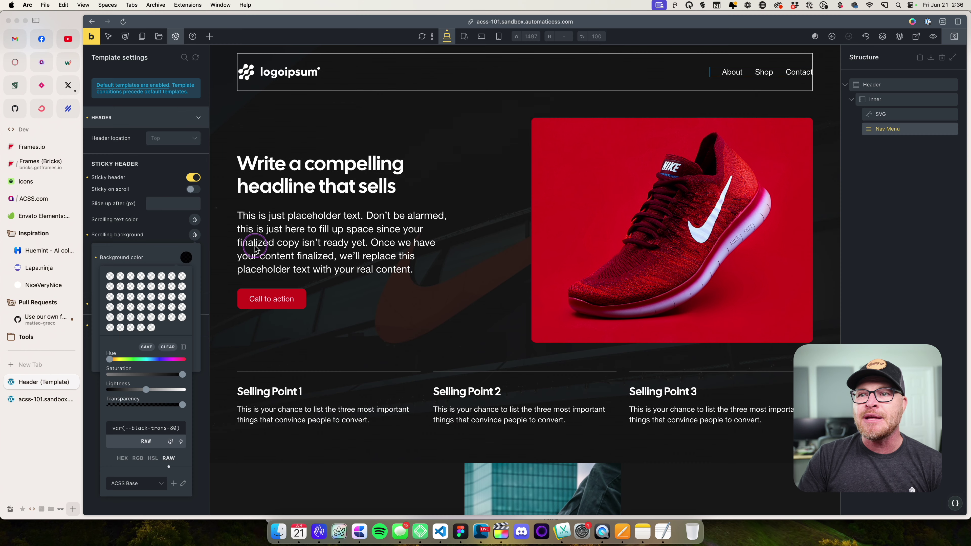
pyautogui.click(899, 36)
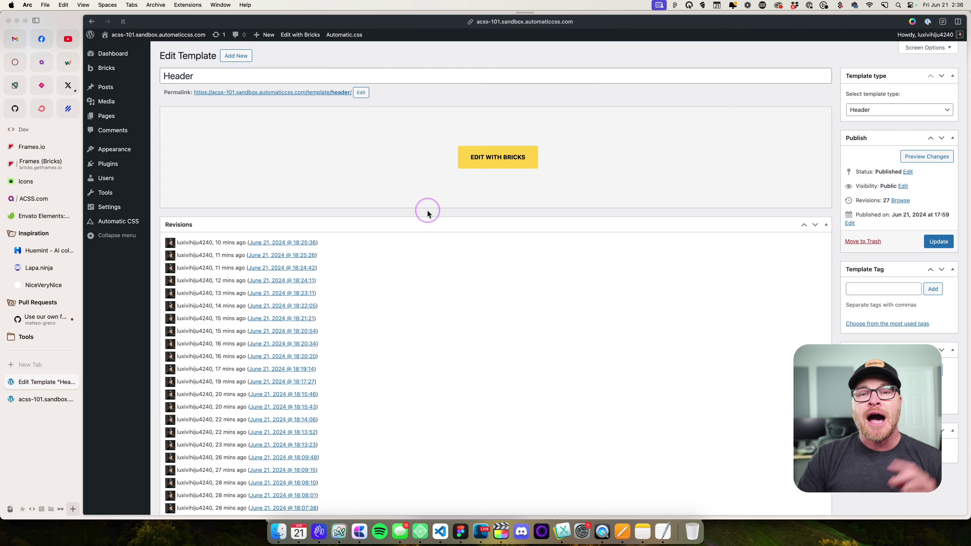
pyautogui.click(108, 102)
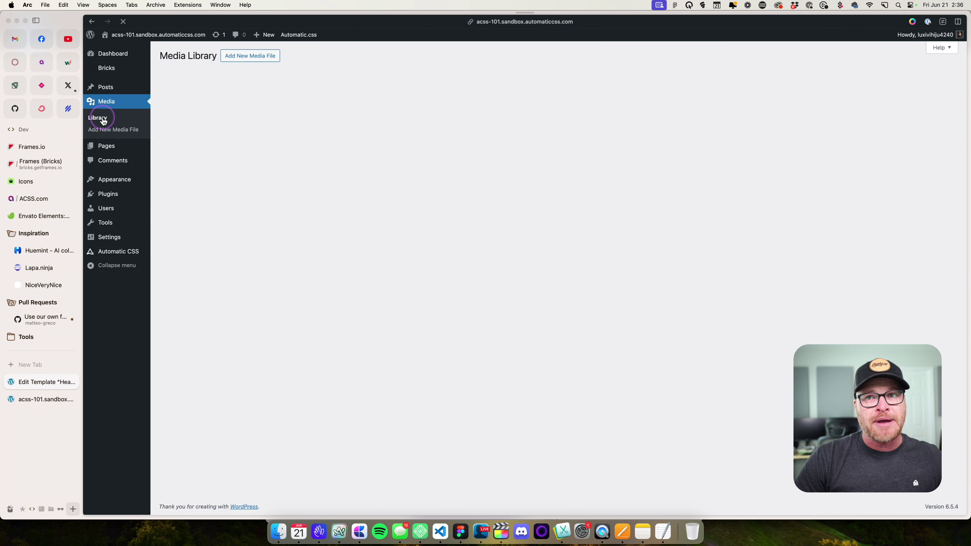
pyautogui.click(107, 148)
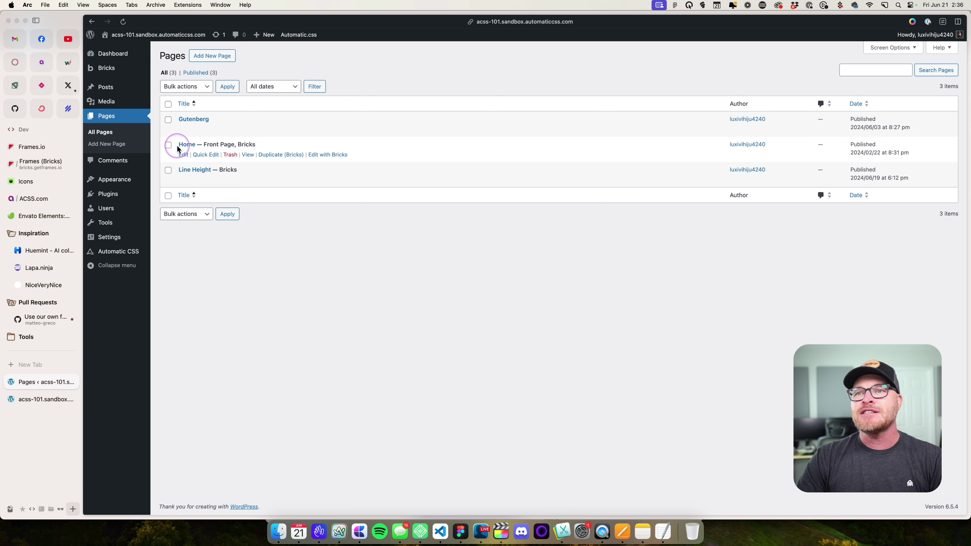
pyautogui.click(324, 155)
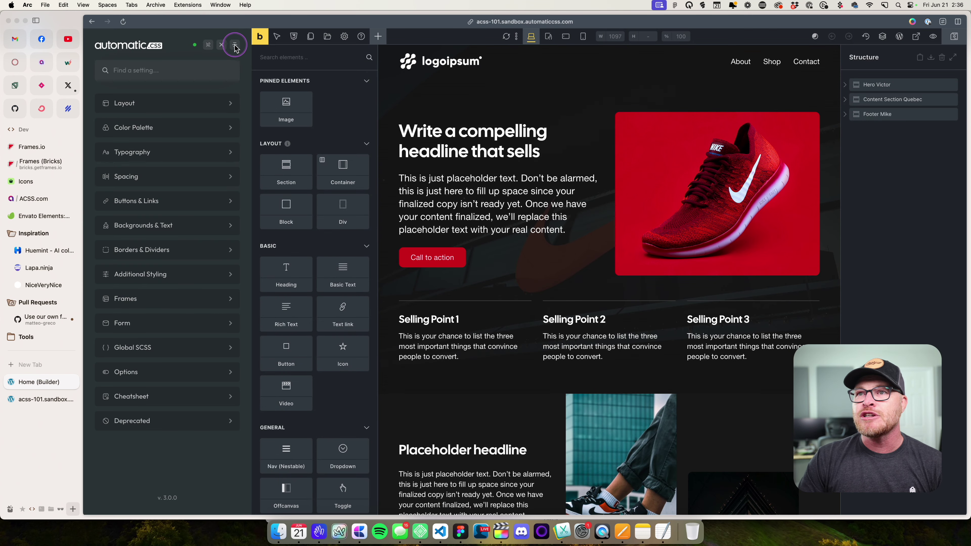
pyautogui.click(221, 46)
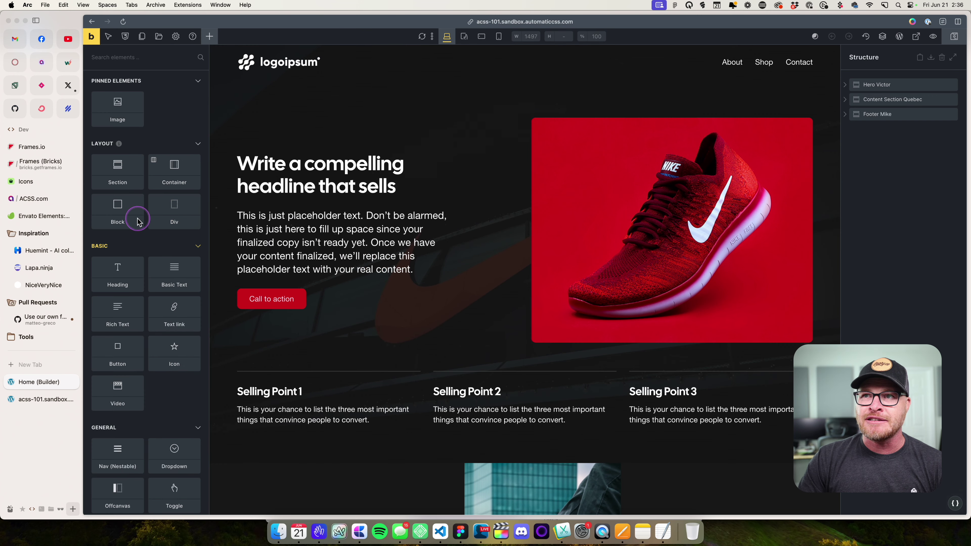
# Add the body CSS class content-offset--off in the Home page's general page settings
pyautogui.click(177, 38)
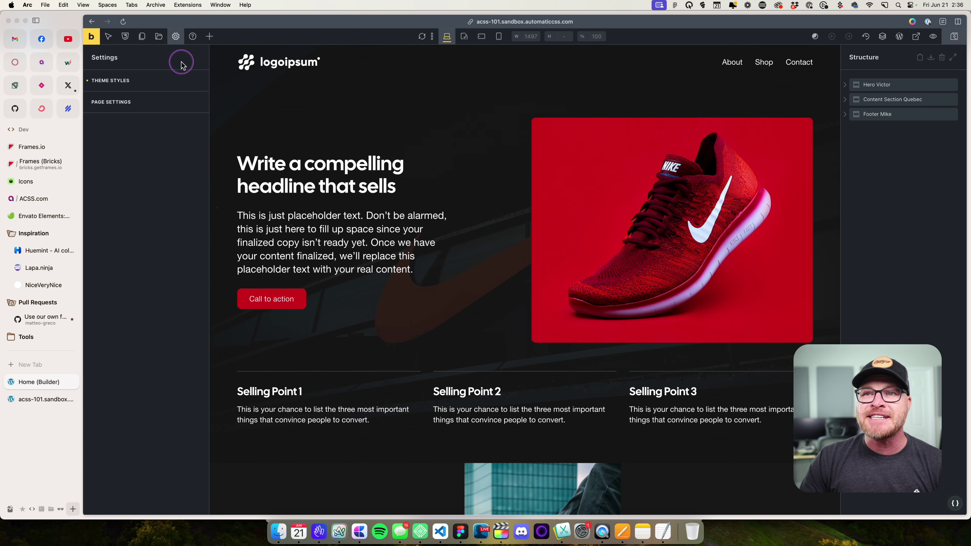
pyautogui.click(149, 100)
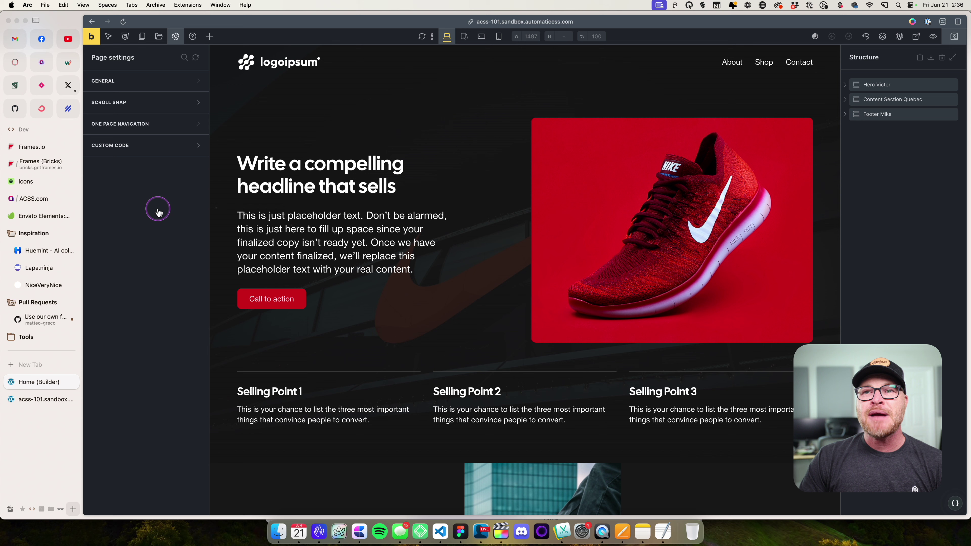
pyautogui.click(130, 81)
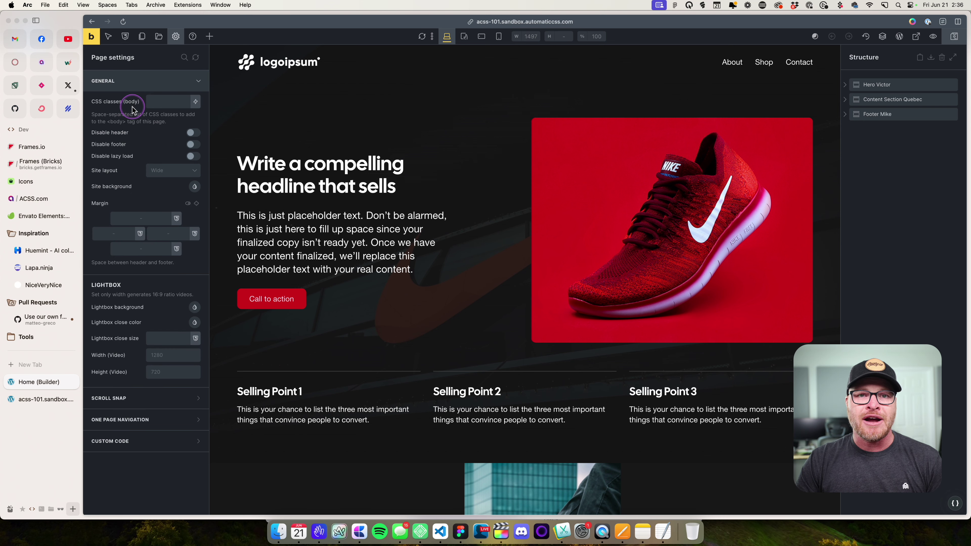
pyautogui.click(158, 104)
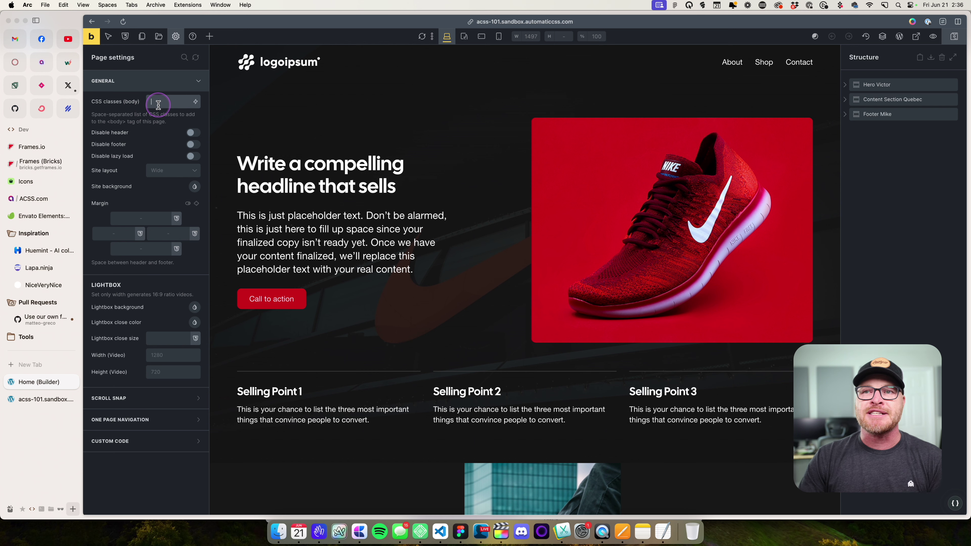
pyautogui.write('.content-offset-')
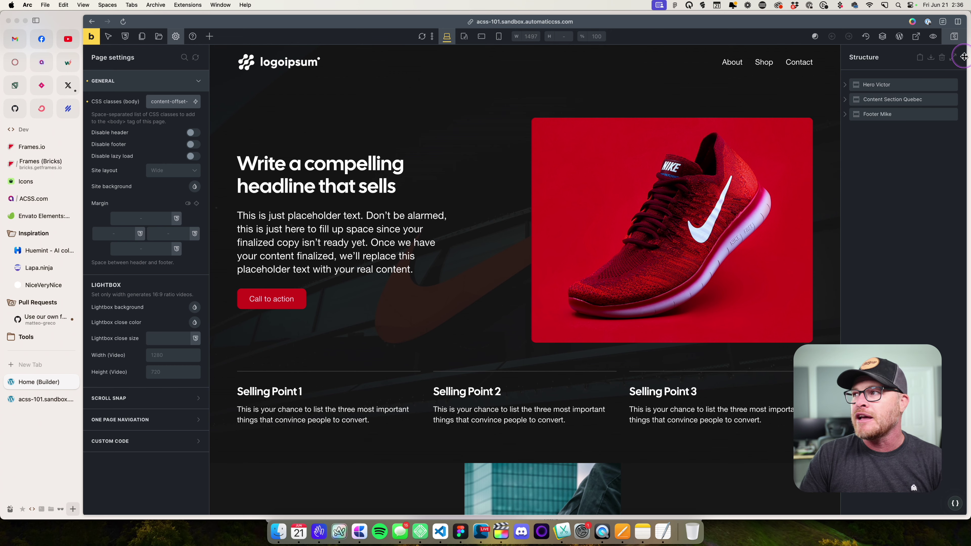
# Switch to the front-end Home page, close the Automatic.css dashboard, and check the hero content's position relative to the header
pyautogui.click(43, 398)
pyautogui.click(215, 63)
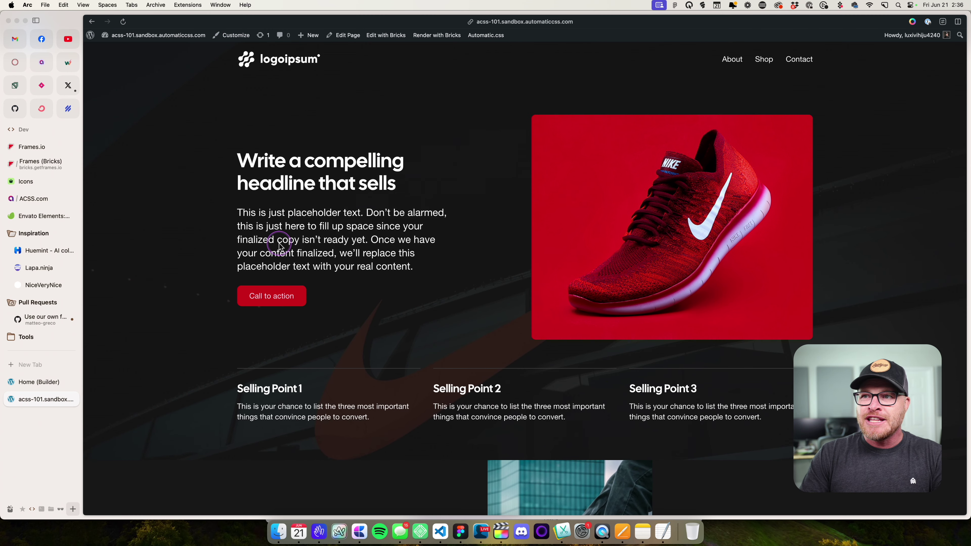
pyautogui.scroll(-2, 260, 242)
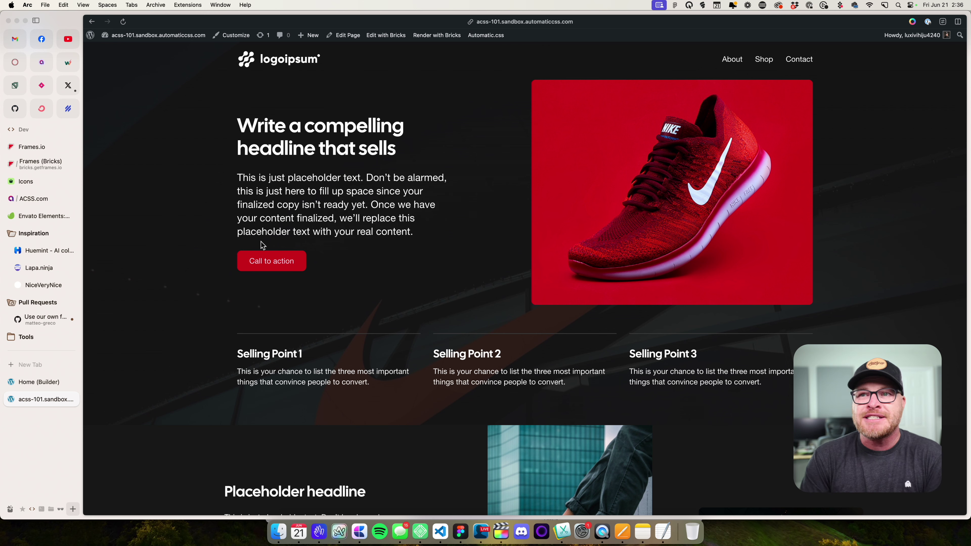
# Inspect the body element in the developer tools, examine its home, page-id and content-offset--off classes, and close the tools
pyautogui.rightClick(187, 91)
pyautogui.click(217, 205)
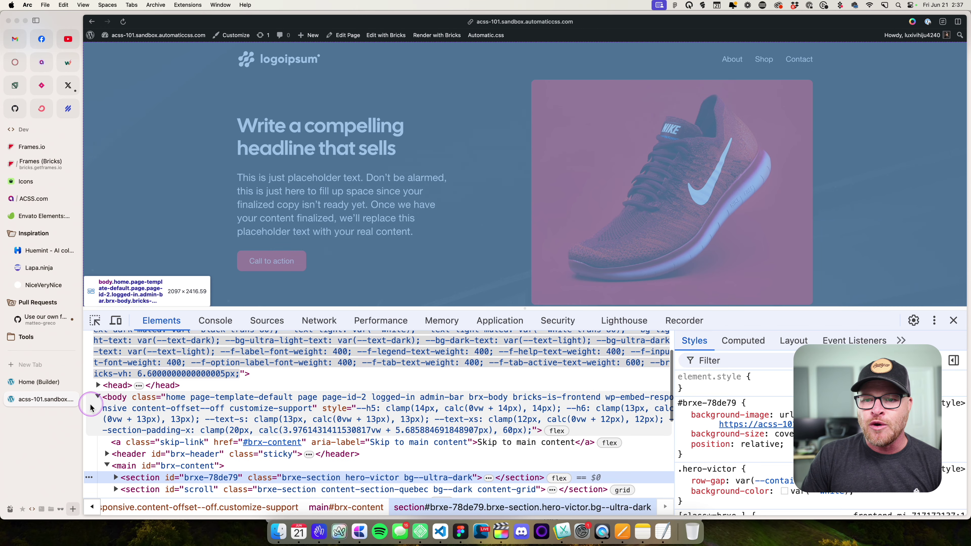
pyautogui.scroll(-1, 113, 401)
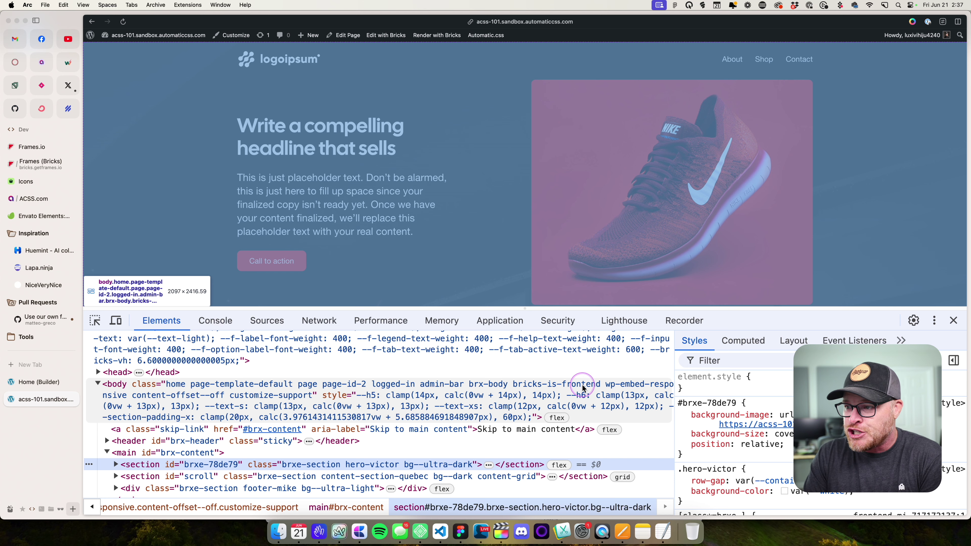
pyautogui.click(192, 413)
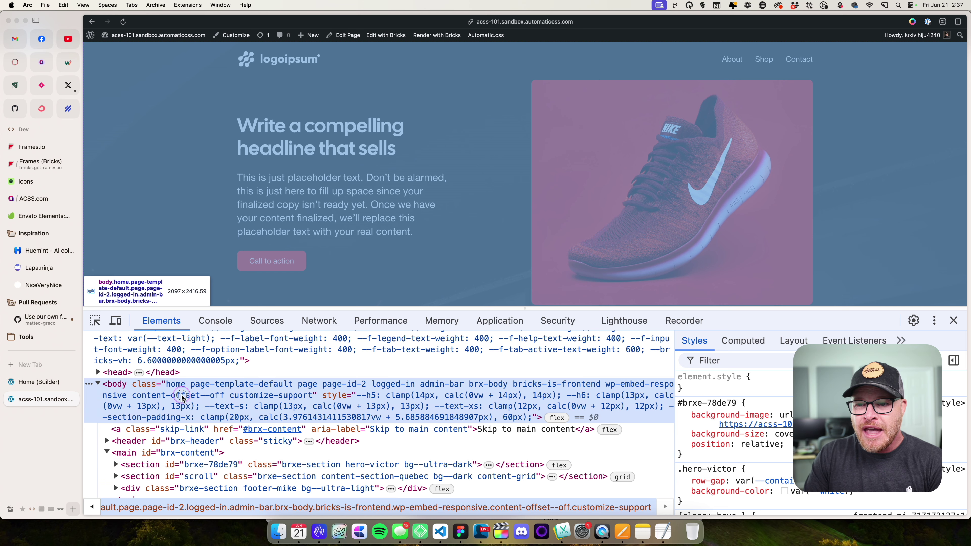
pyautogui.doubleClick(138, 396)
pyautogui.moveTo(179, 396); pyautogui.dragTo(226, 397)
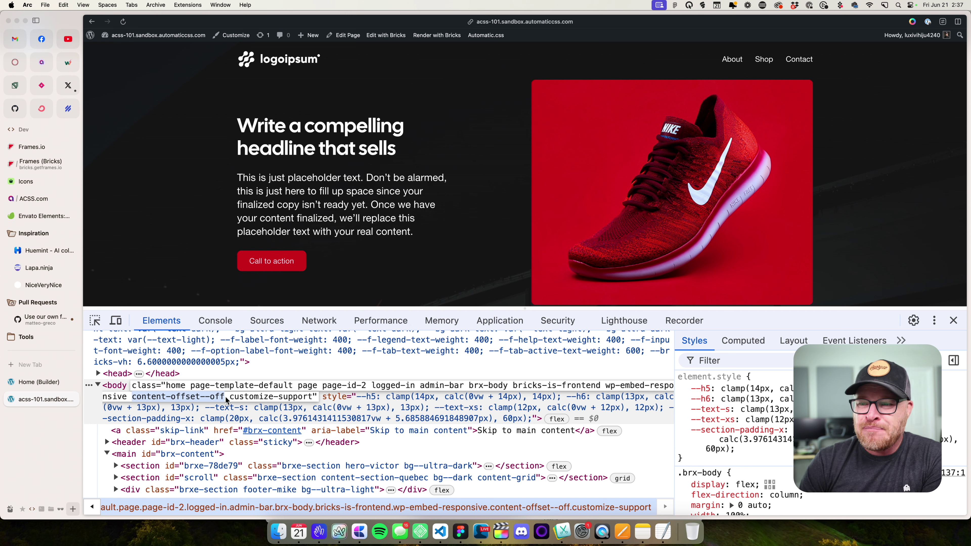
pyautogui.click(335, 387)
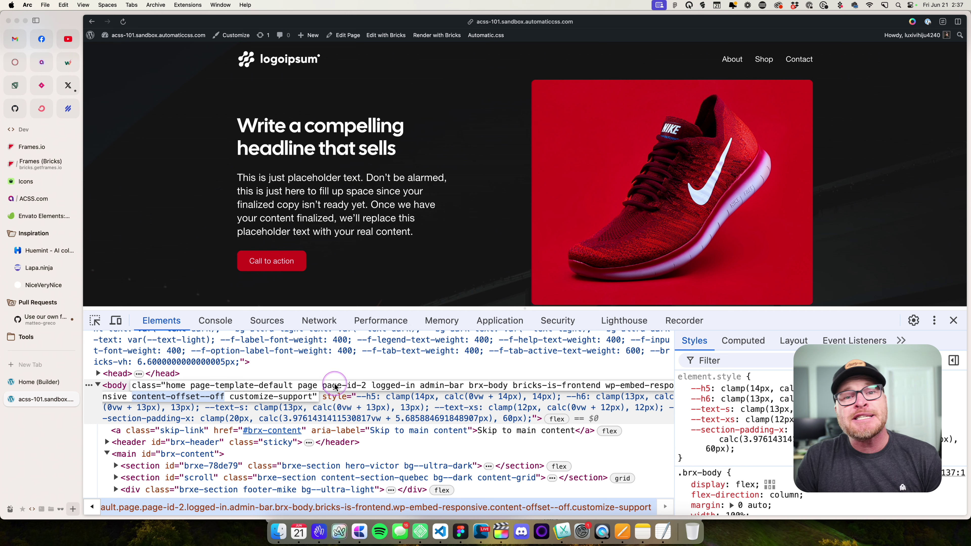
pyautogui.doubleClick(335, 386)
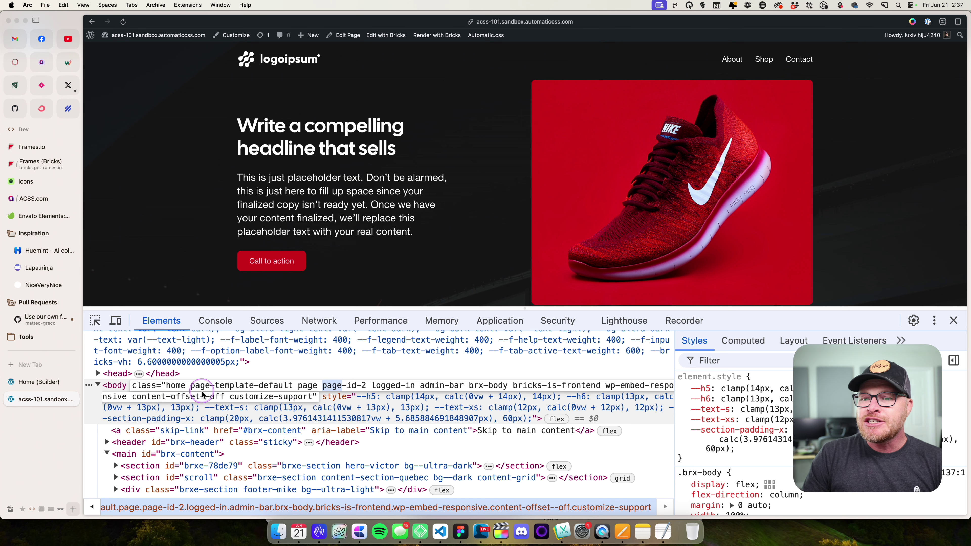
pyautogui.click(179, 389)
pyautogui.doubleClick(178, 390)
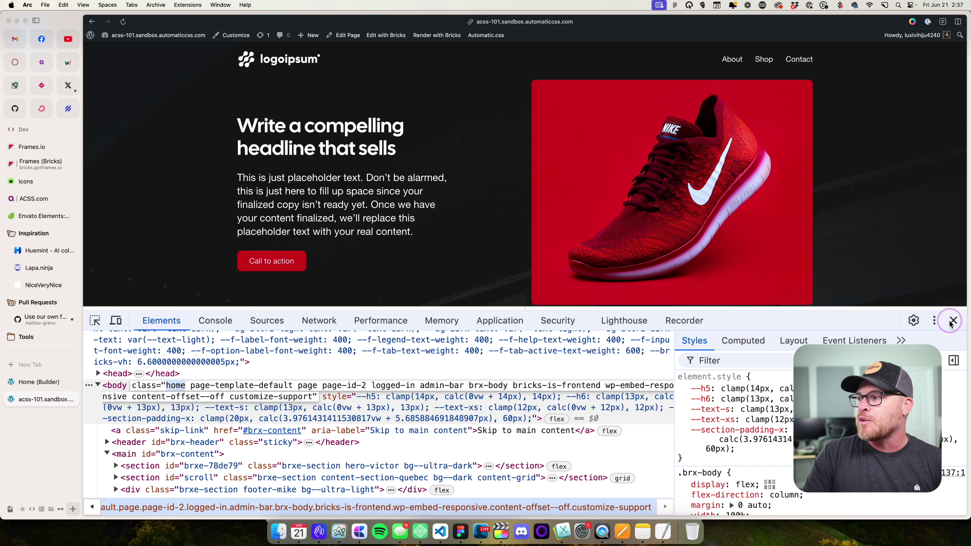
pyautogui.click(953, 321)
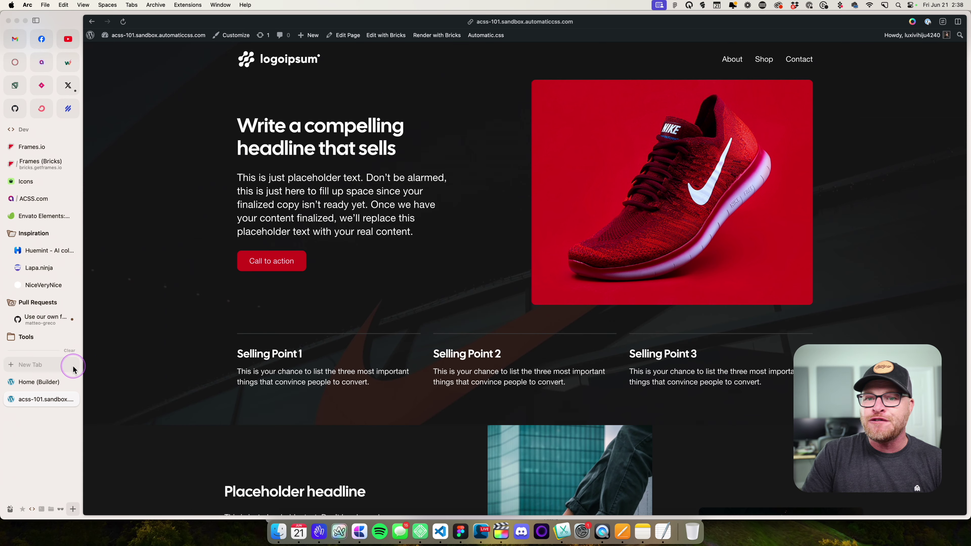
# Remove the content-offset--off body class from the Home page's settings in the builder and save the page
pyautogui.click(61, 378)
pyautogui.tripleClick(177, 101)
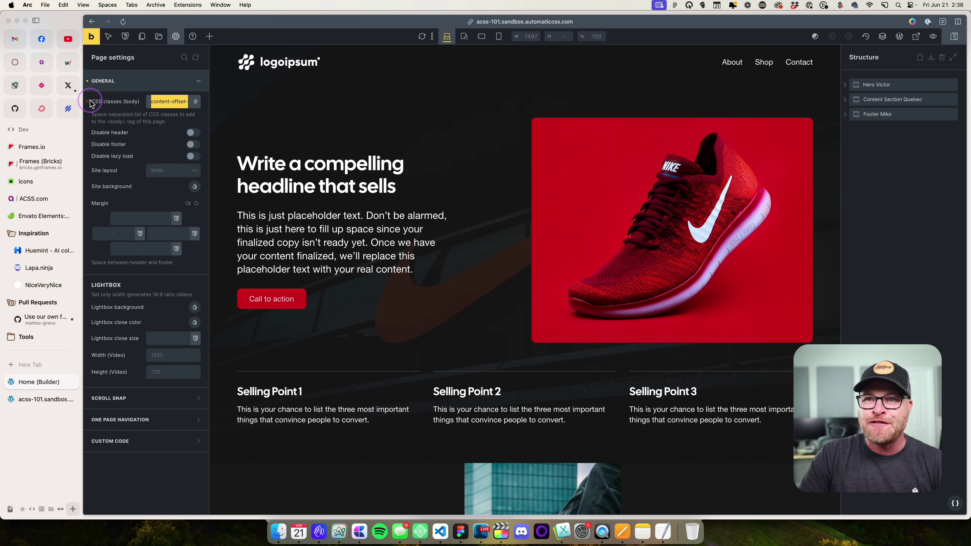
pyautogui.press('BackSpace')
pyautogui.click(954, 36)
pyautogui.click(462, 22)
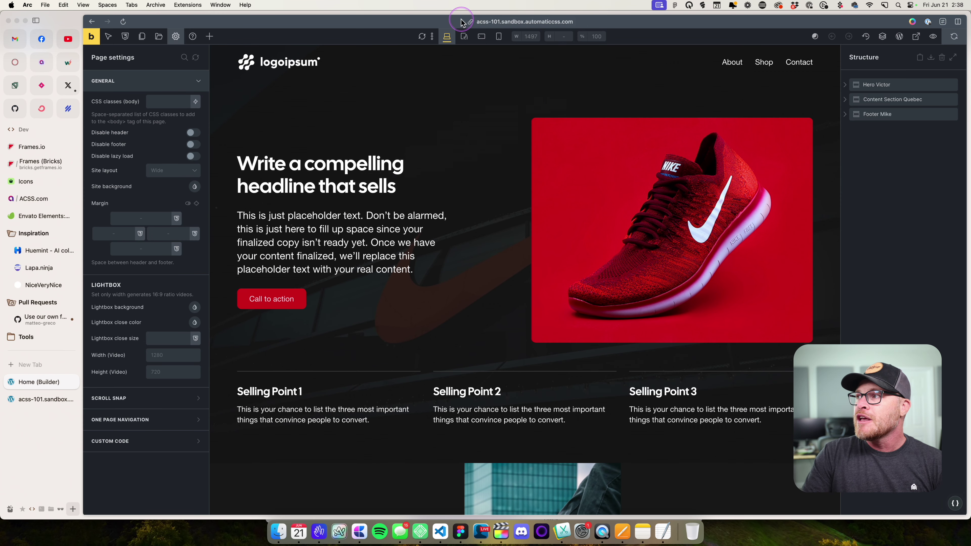
# Switch to the front-end Home page and open the Header section of the Automatic.css layout settings
pyautogui.click(43, 399)
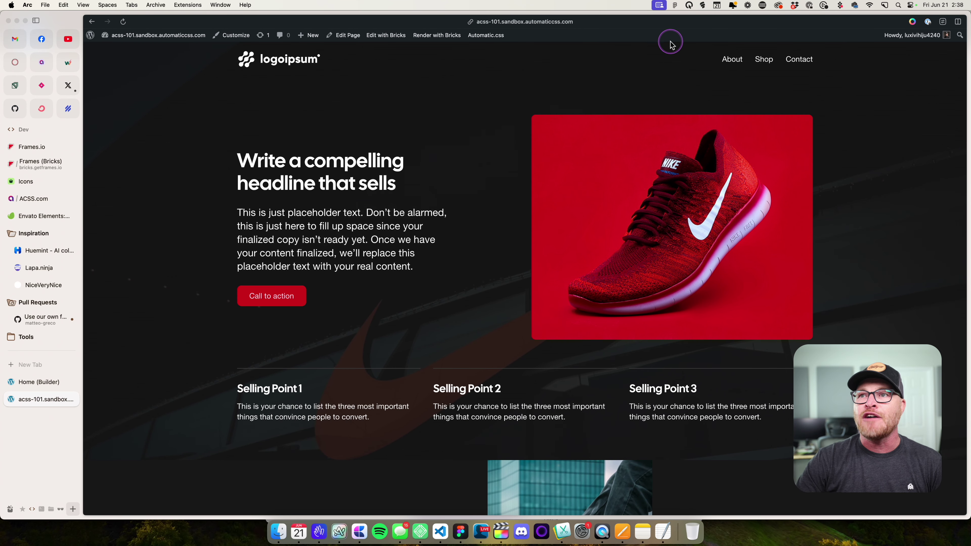
pyautogui.click(480, 33)
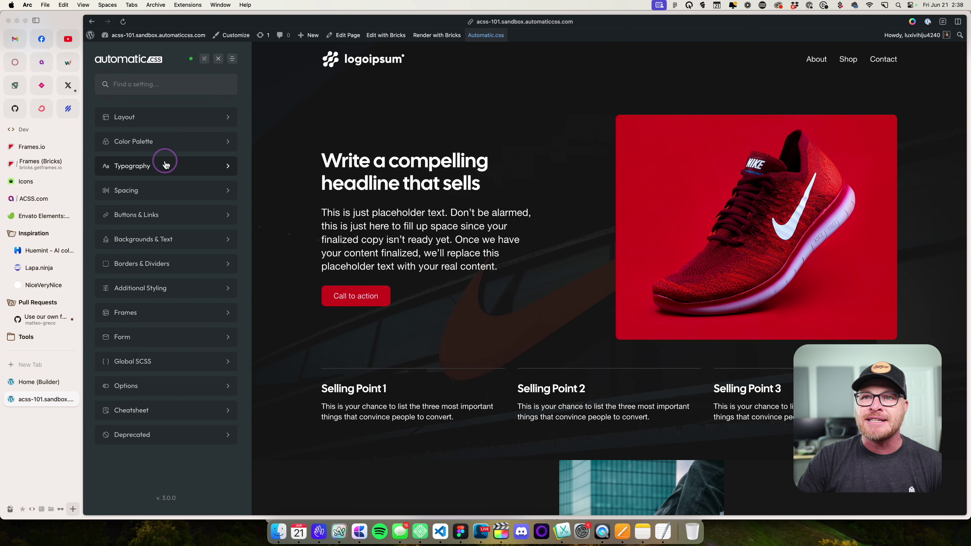
pyautogui.click(162, 118)
pyautogui.click(182, 160)
# Append ".home" to the Exclude Pages selectors after ".content-offset--off" and save the Automatic.css settings
pyautogui.click(193, 400)
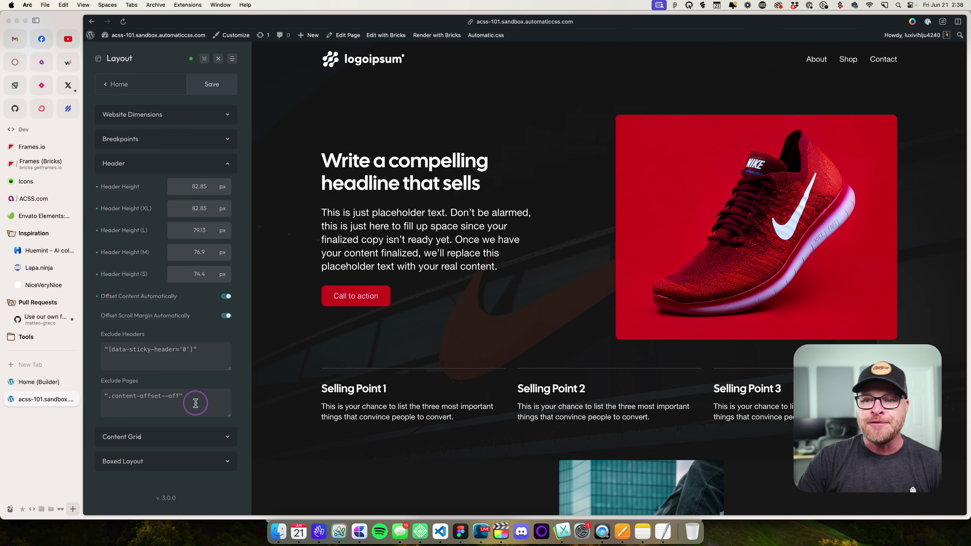
pyautogui.write(', ')
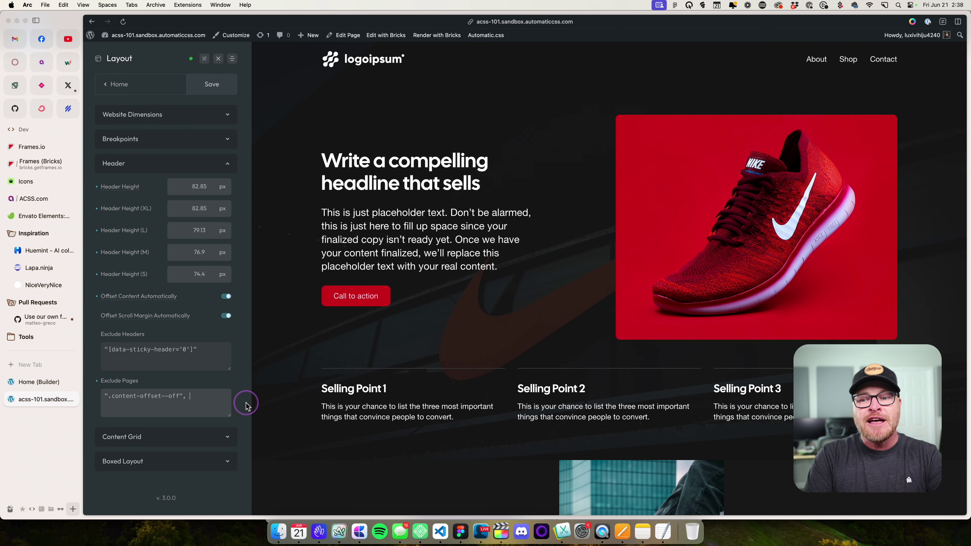
pyautogui.write('"".home')
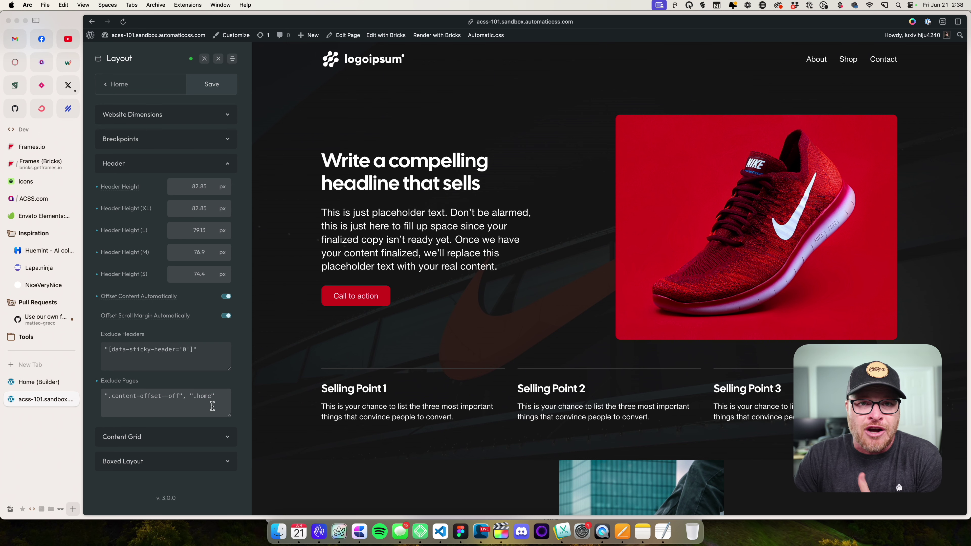
pyautogui.click(212, 85)
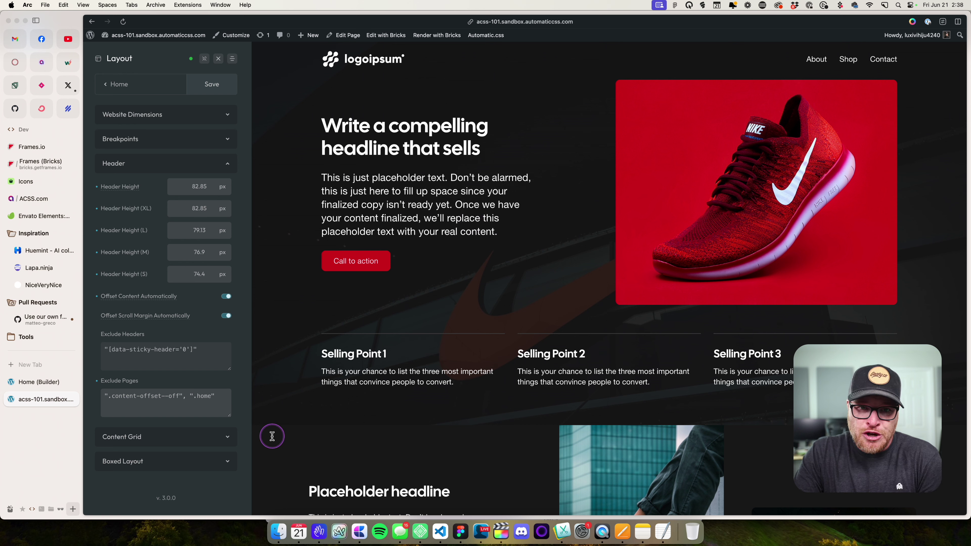
# Remove the ".home" selector from Exclude Pages and save the settings
pyautogui.moveTo(183, 396); pyautogui.dragTo(259, 400)
pyautogui.press('BackSpace')
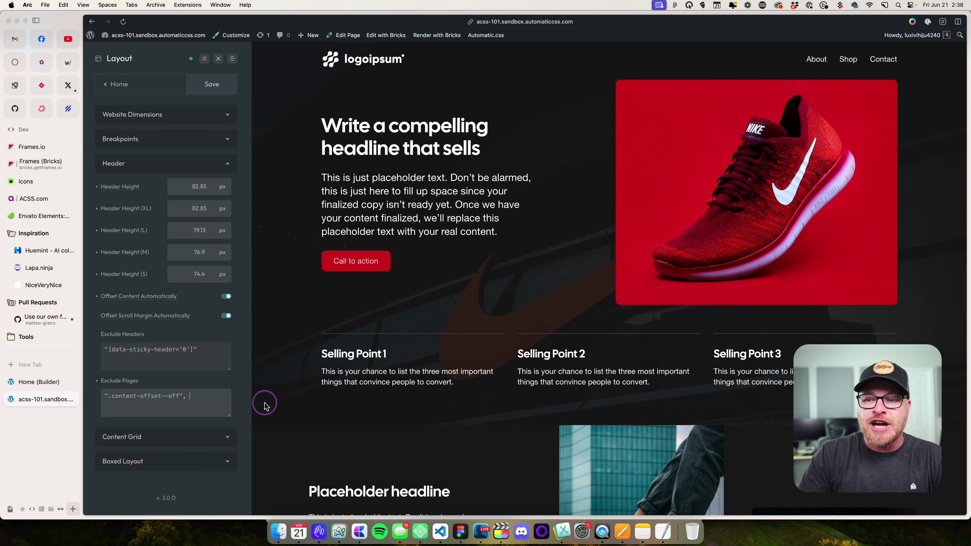
pyautogui.click(211, 85)
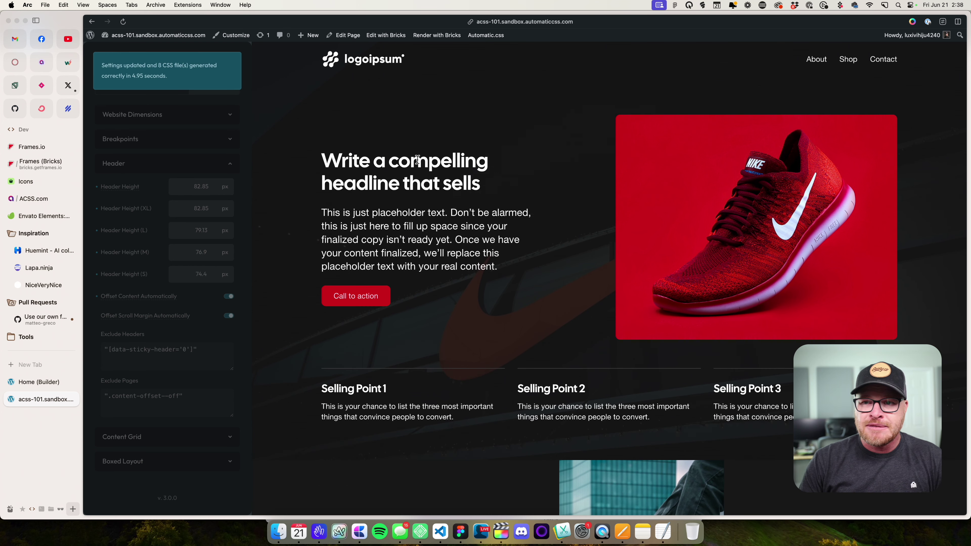
# Append ".page-id-2" to the Exclude Pages selectors and save the settings
pyautogui.click(201, 399)
pyautogui.write(', ')
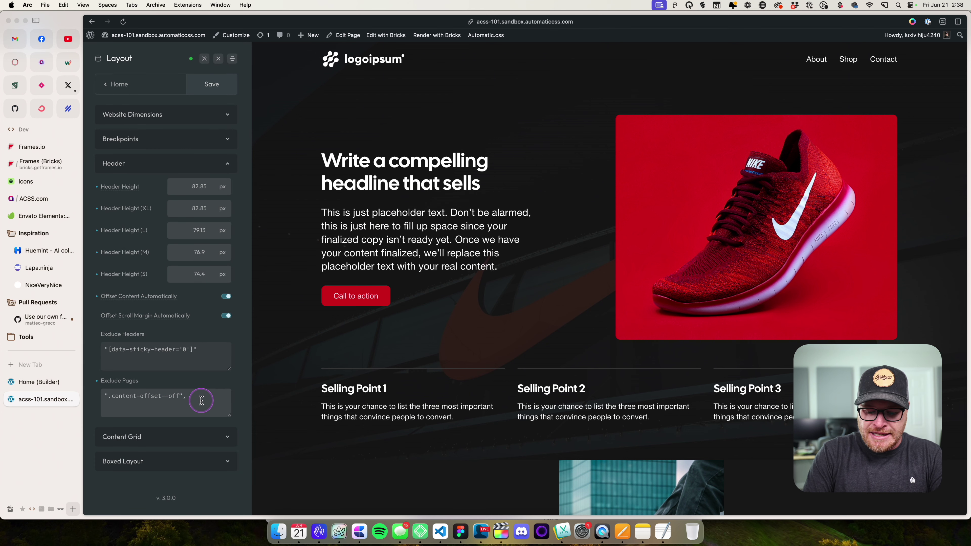
pyautogui.write('".page-id-2"')
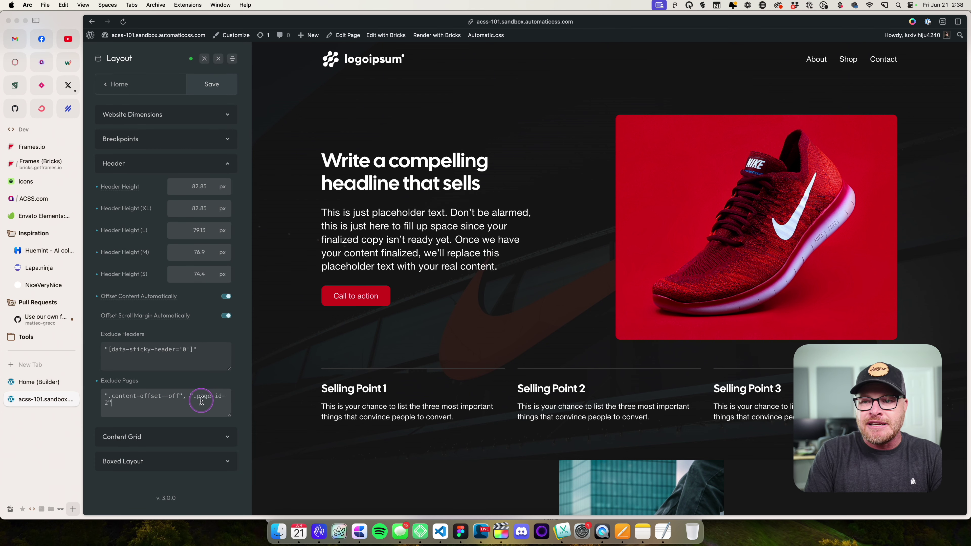
pyautogui.click(212, 85)
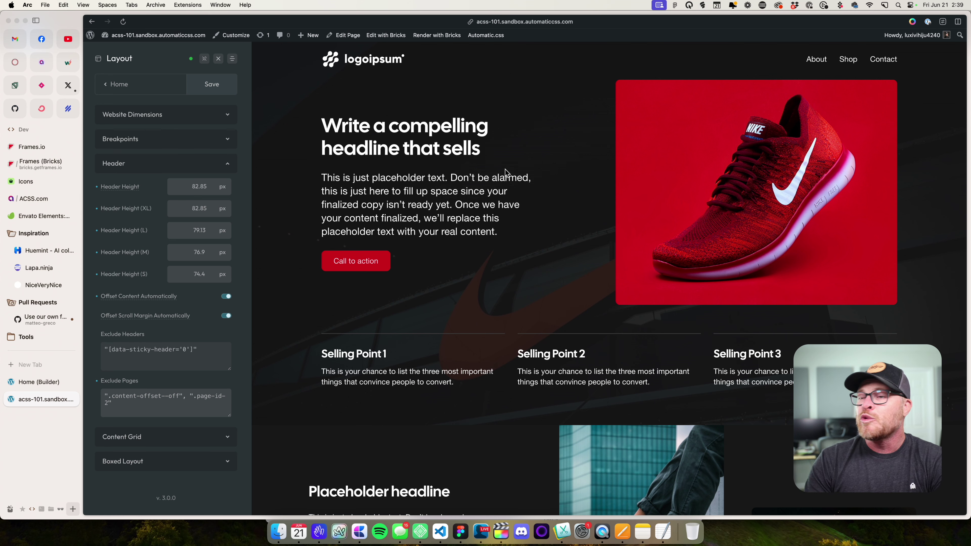
# Remove the ".page-id-2" selector from Exclude Pages, look over the Exclude Headers selector, and save the settings
pyautogui.moveTo(186, 396); pyautogui.dragTo(217, 434)
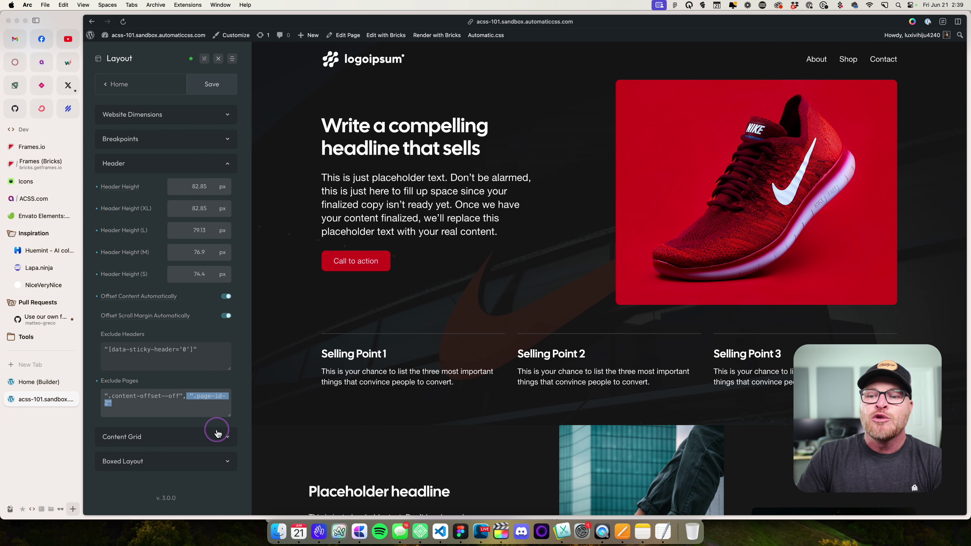
pyautogui.press('BackSpace')
pyautogui.press('BackSpace')
pyautogui.press('BackSpace')
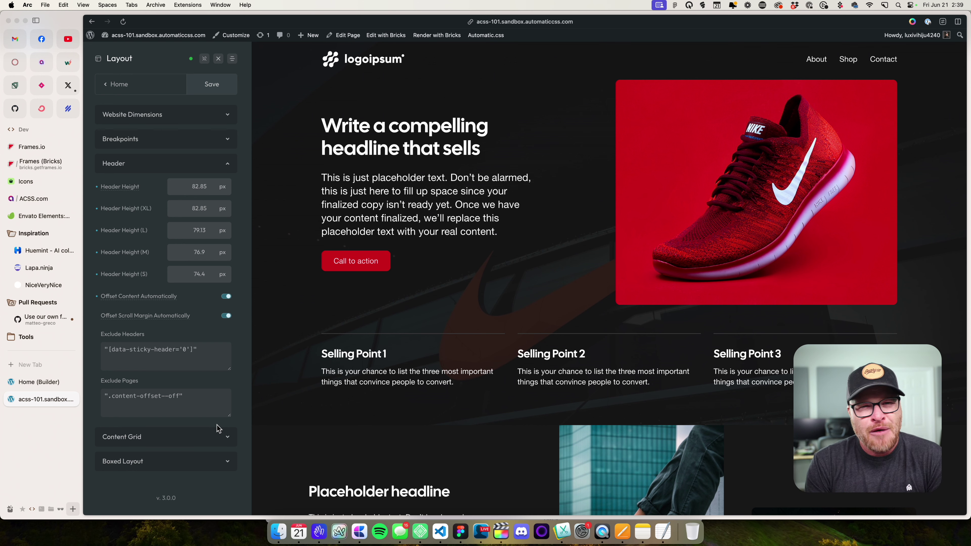
pyautogui.moveTo(209, 348); pyautogui.dragTo(101, 348)
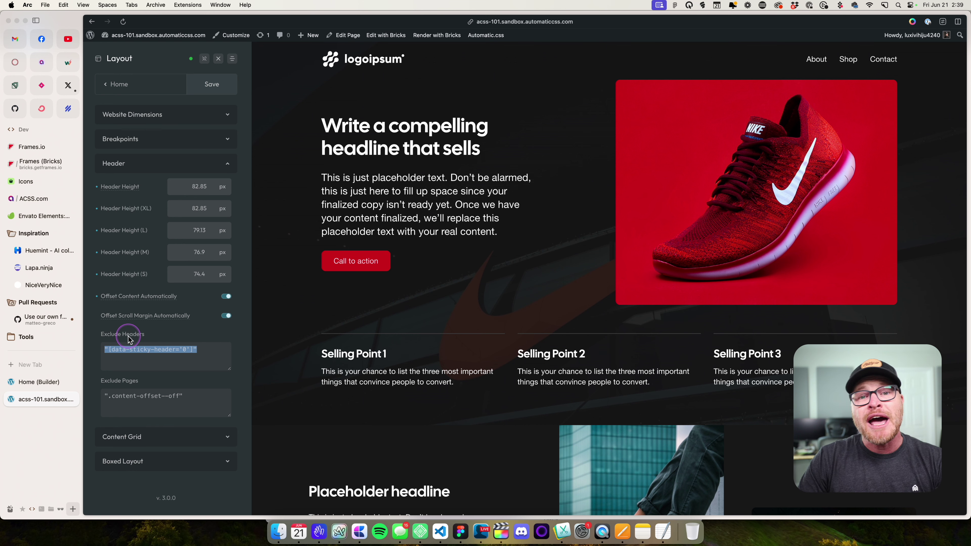
pyautogui.click(175, 359)
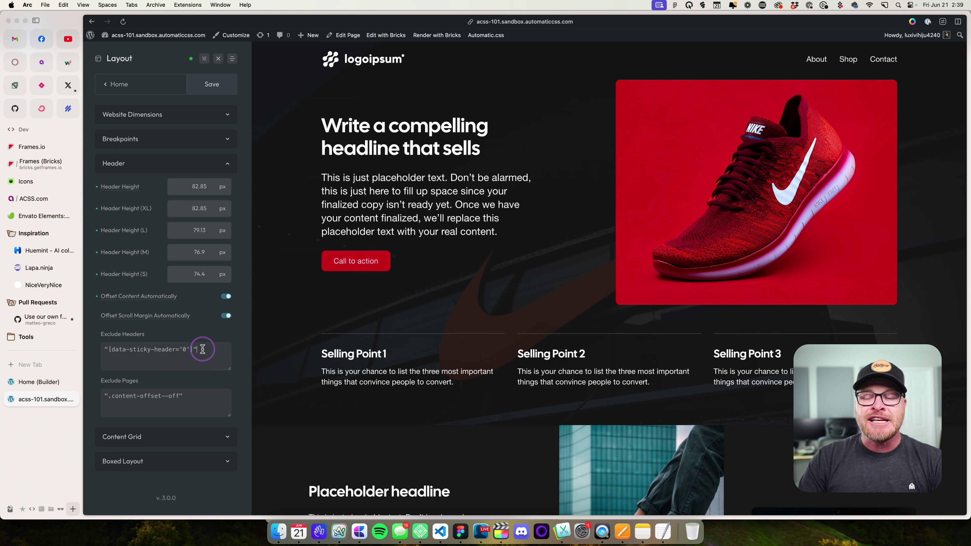
pyautogui.click(204, 369)
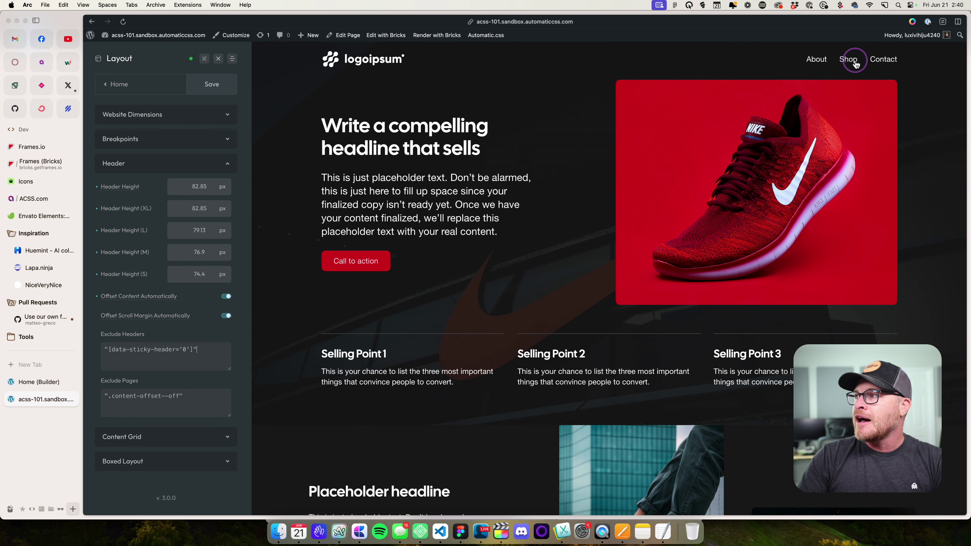
pyautogui.click(231, 85)
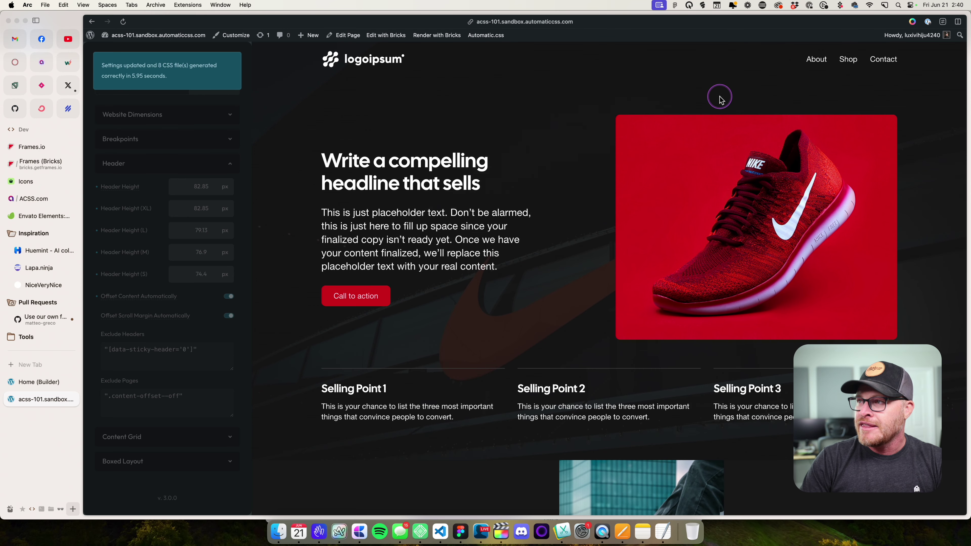
# Switch to the Home page builder, reload it, and open the header template for editing
pyautogui.click(42, 382)
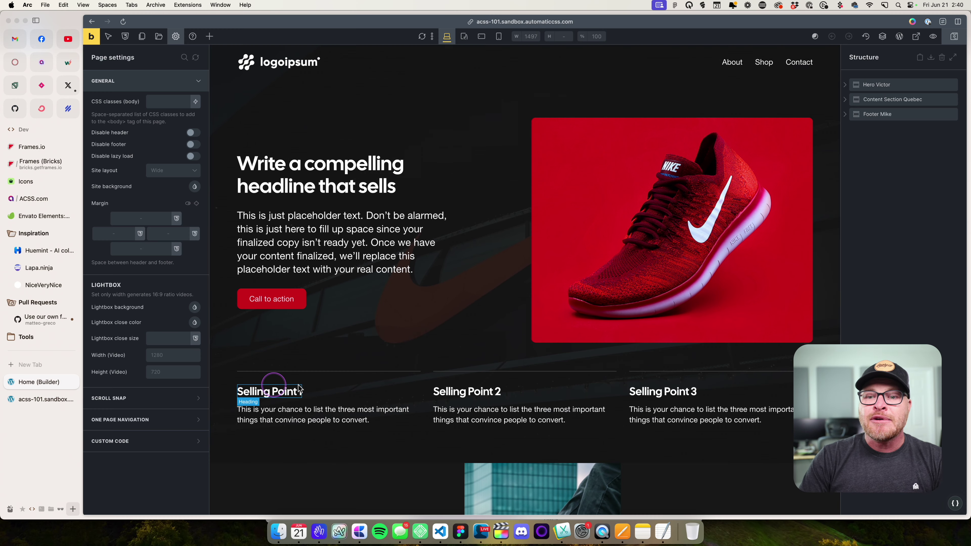
pyautogui.press('super+r')
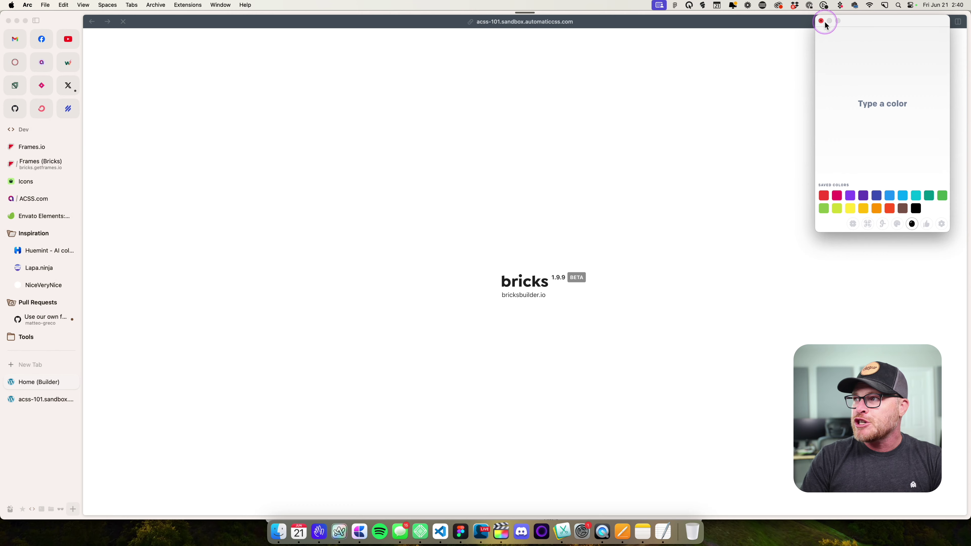
pyautogui.click(823, 23)
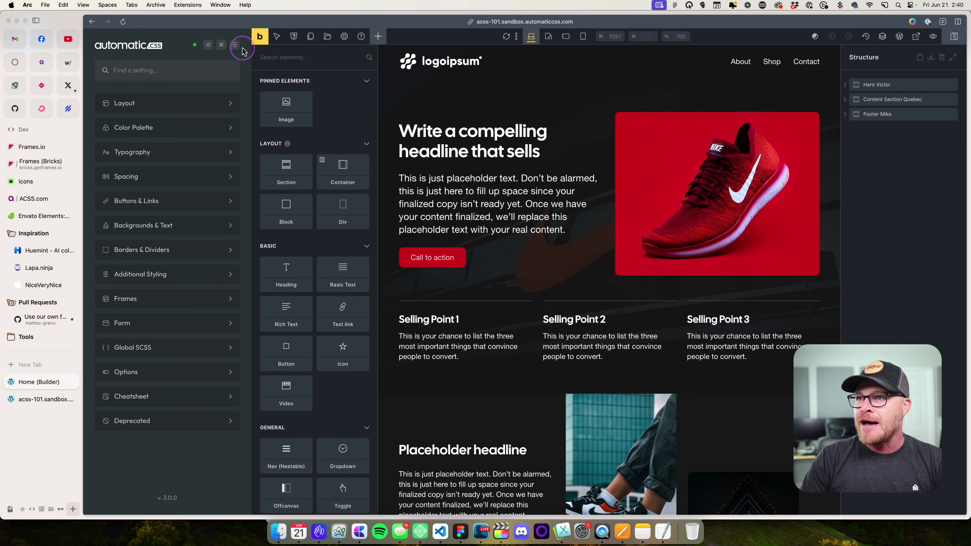
pyautogui.click(221, 46)
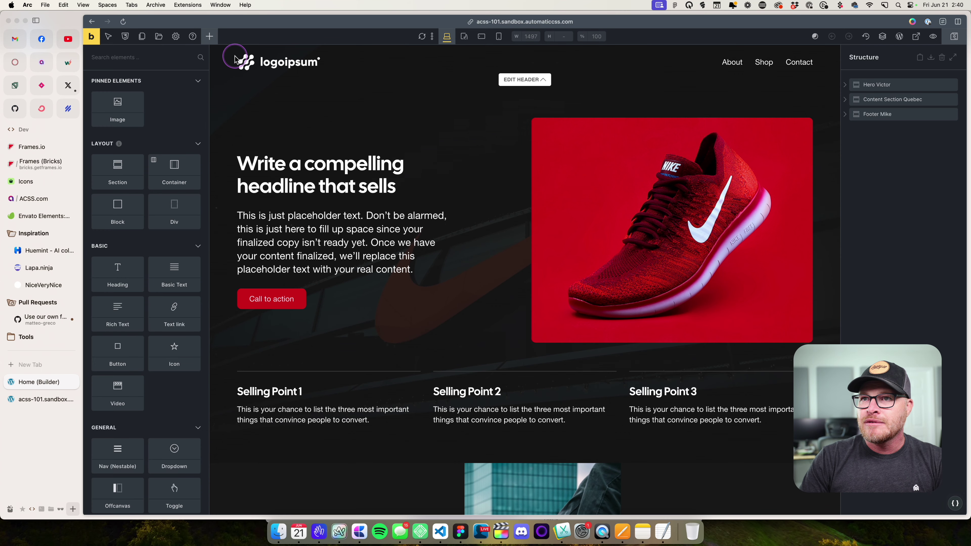
pyautogui.click(889, 86)
pyautogui.moveTo(663, 70)
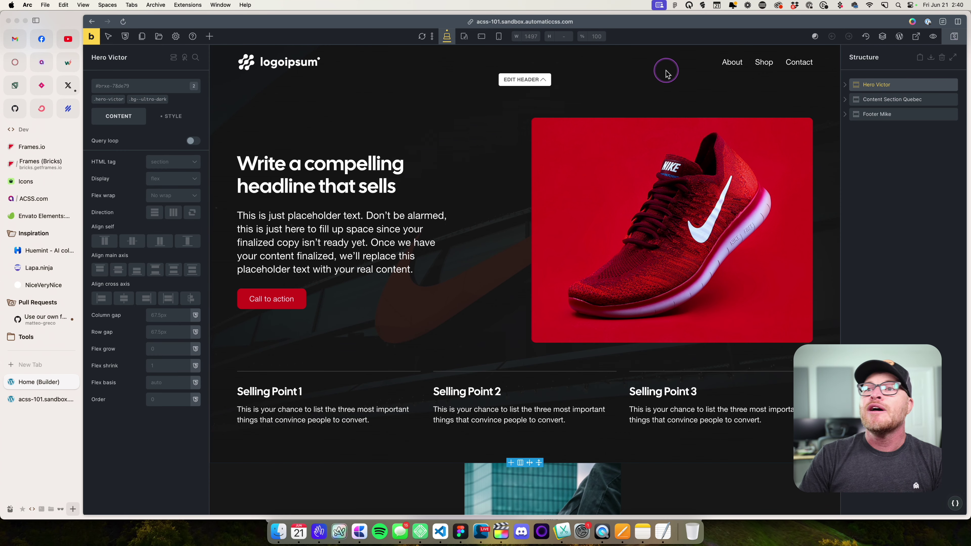
pyautogui.click(529, 85)
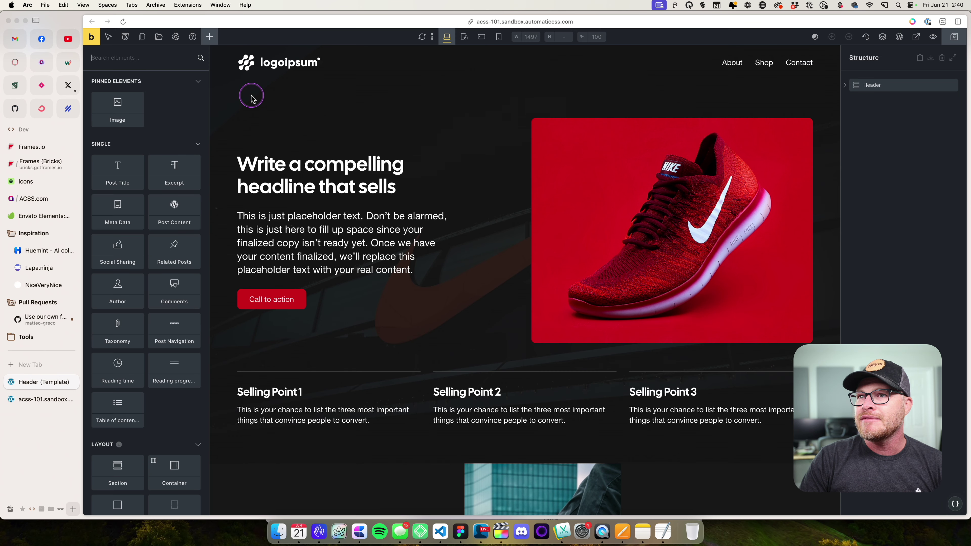
# Add a custom attribute to the Header section and start its name with data-
pyautogui.click(226, 68)
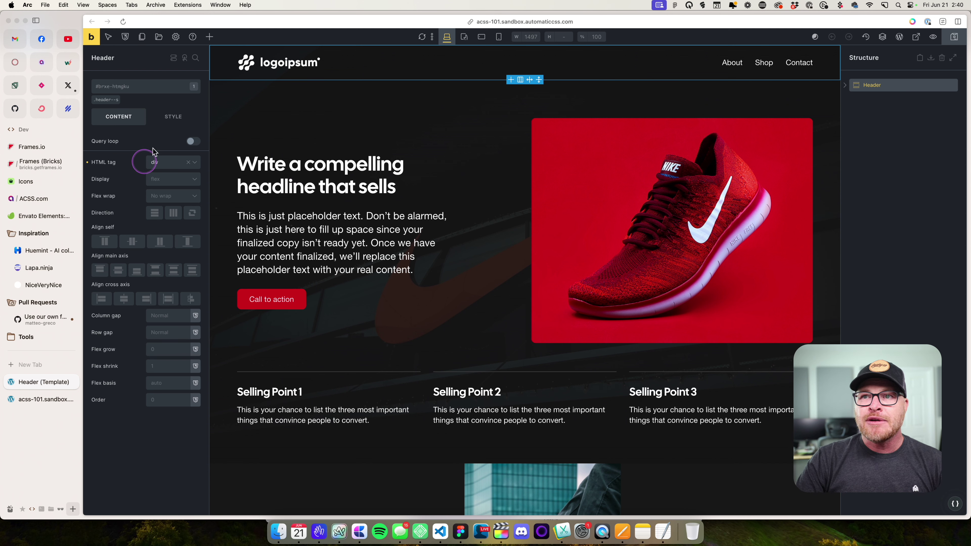
pyautogui.click(172, 115)
pyautogui.click(152, 316)
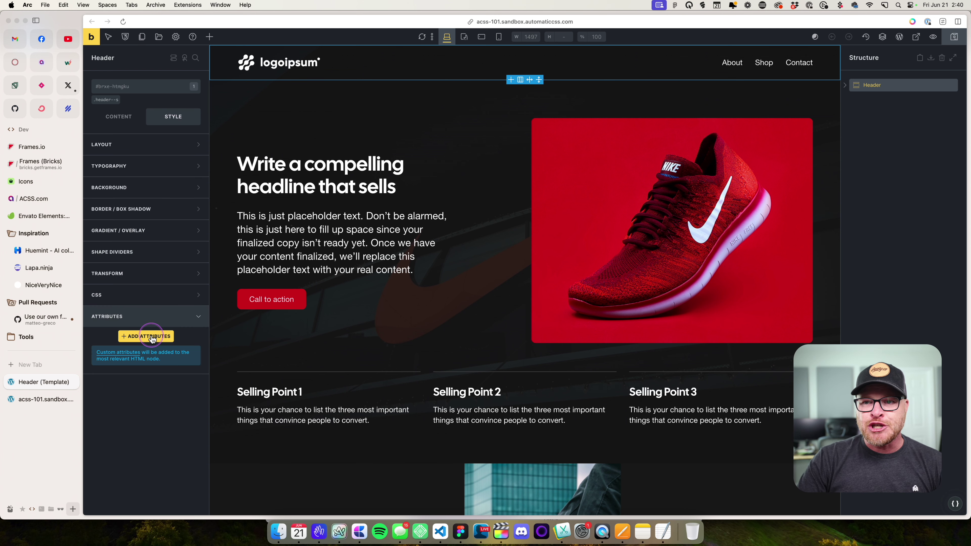
pyautogui.click(145, 337)
pyautogui.click(114, 369)
pyautogui.write('data-')
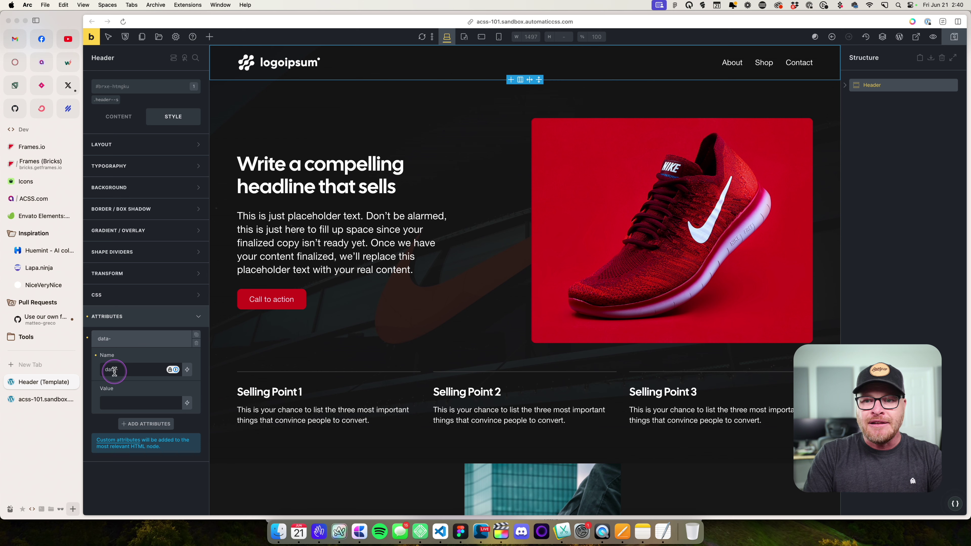
# Check the Exclude Headers selector in the Automatic.css header settings for the exact attribute name and value, then close the dashboard
pyautogui.click(941, 512)
pyautogui.click(163, 109)
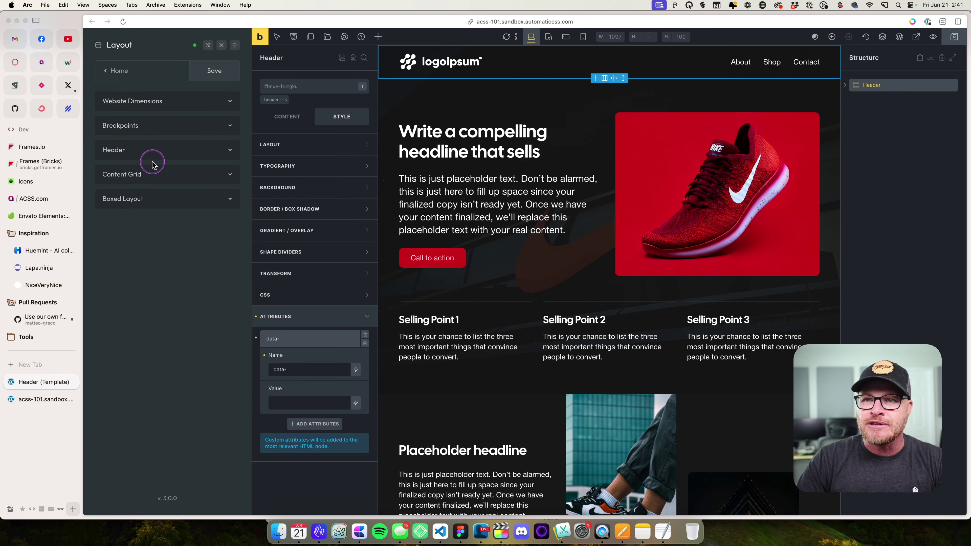
pyautogui.click(152, 155)
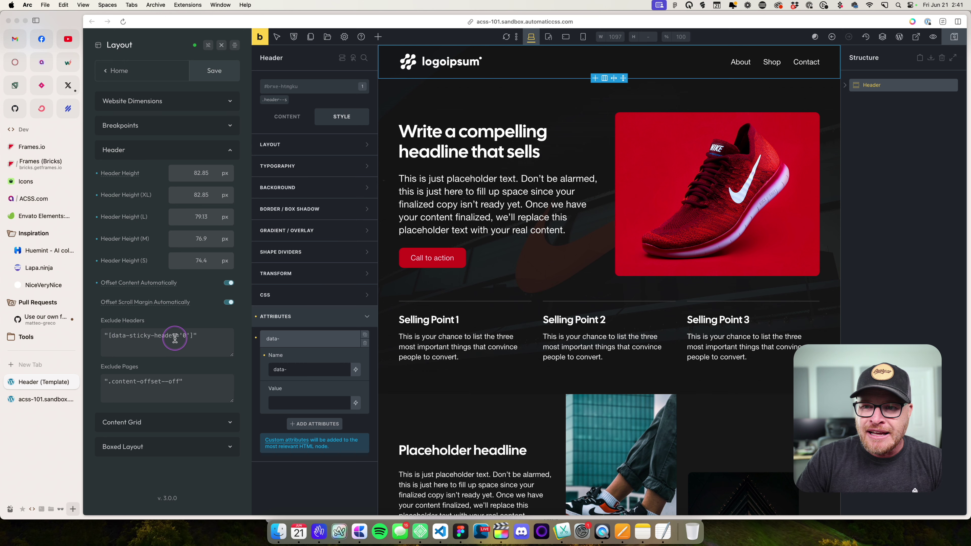
pyautogui.click(222, 44)
# Complete the Header section's attribute as data-sticky-header with the value 0 and save the template
pyautogui.click(126, 370)
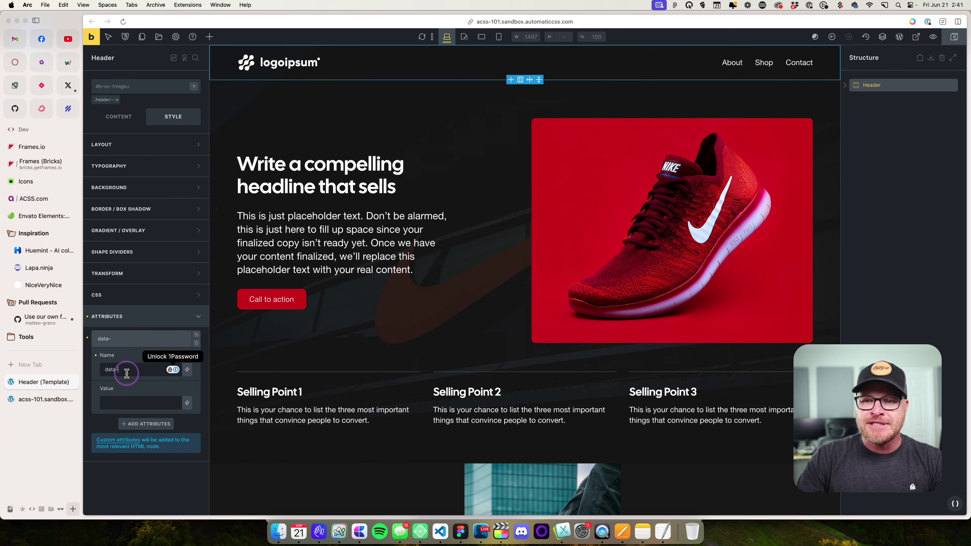
pyautogui.write('sticky-head')
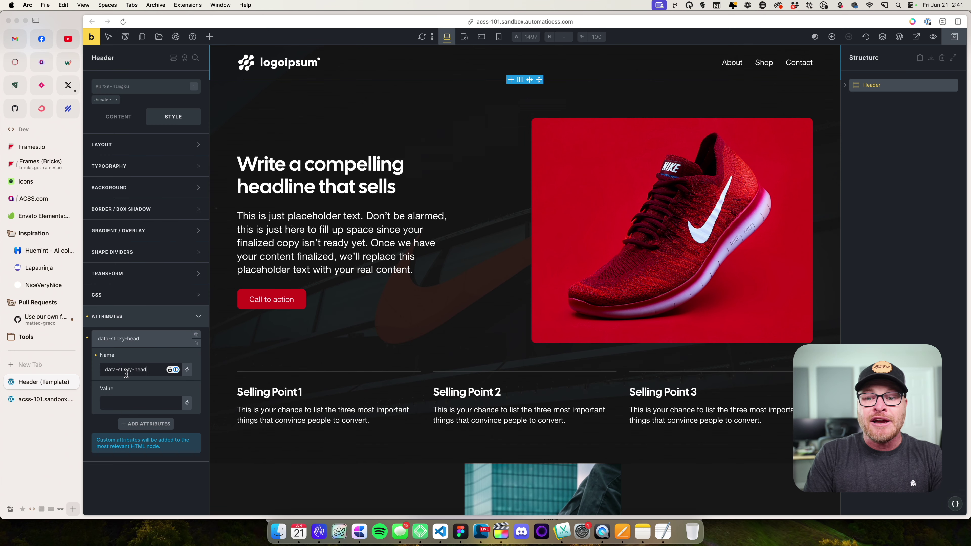
pyautogui.write('er')
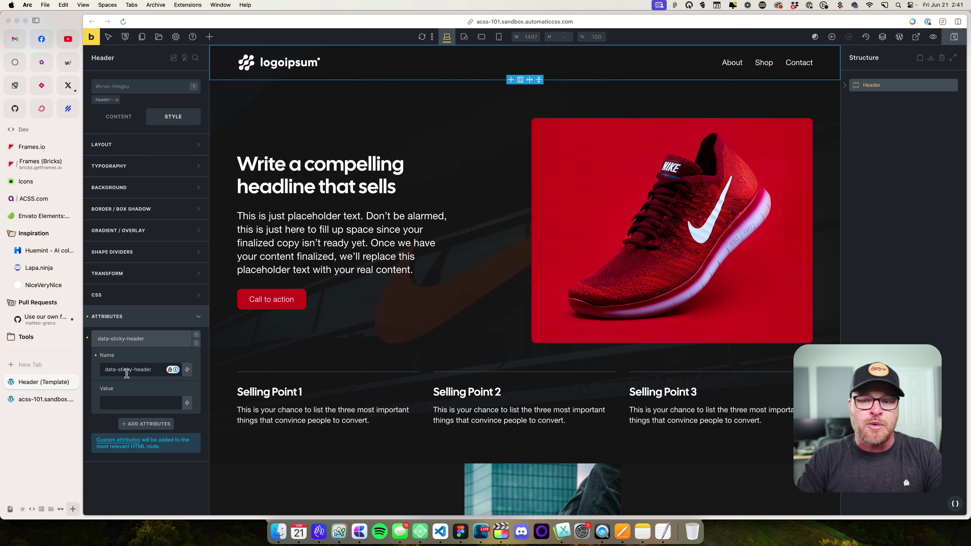
pyautogui.click(116, 403)
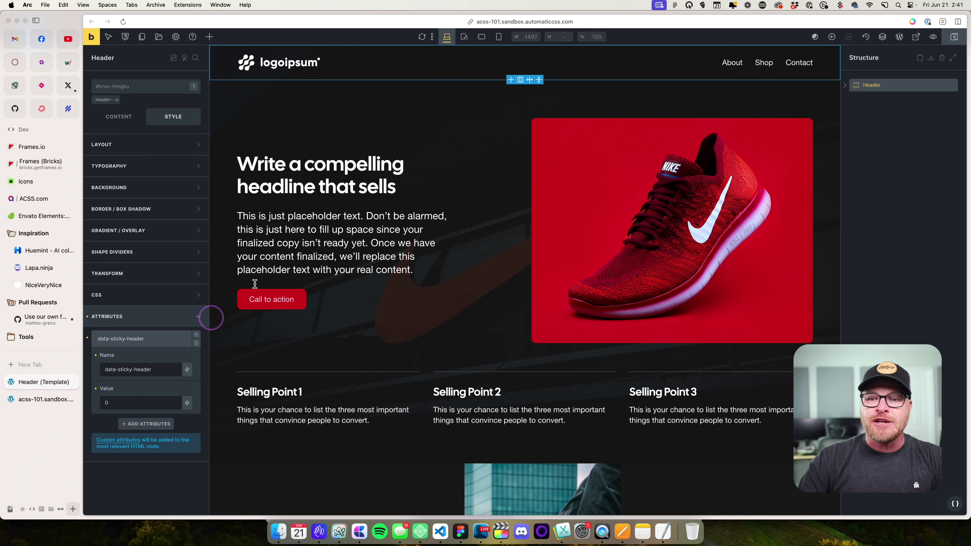
pyautogui.click(954, 36)
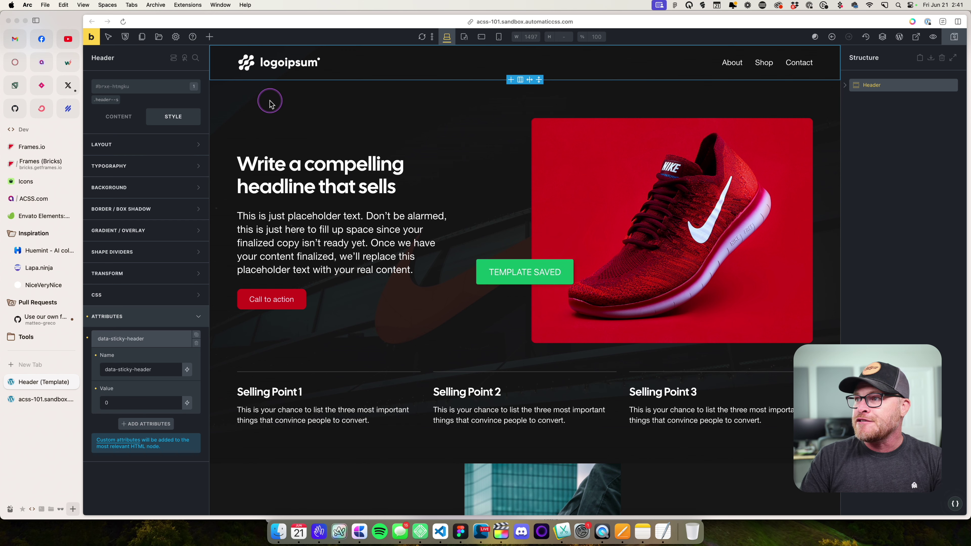
# Reload the front-end home page and check the hero section's offset beneath the sticky header
pyautogui.click(44, 399)
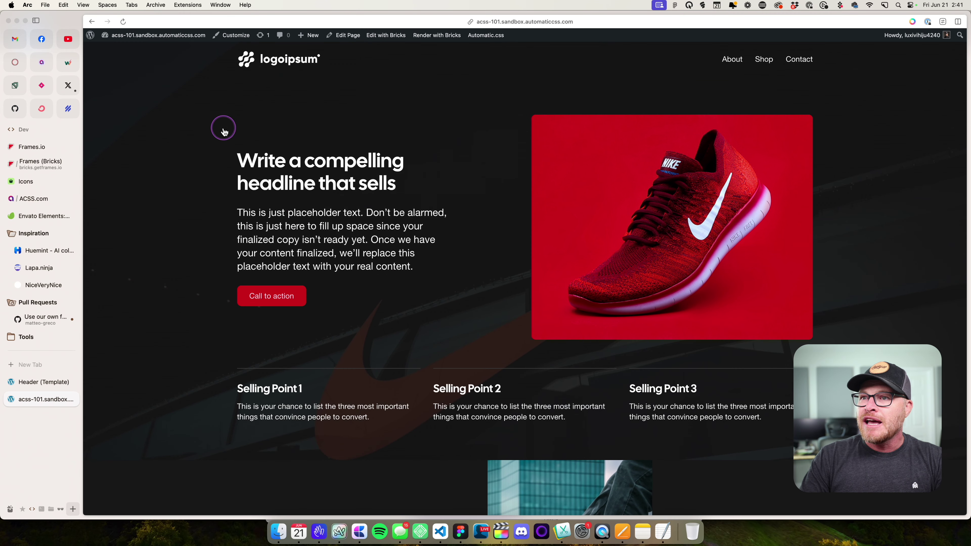
pyautogui.click(218, 58)
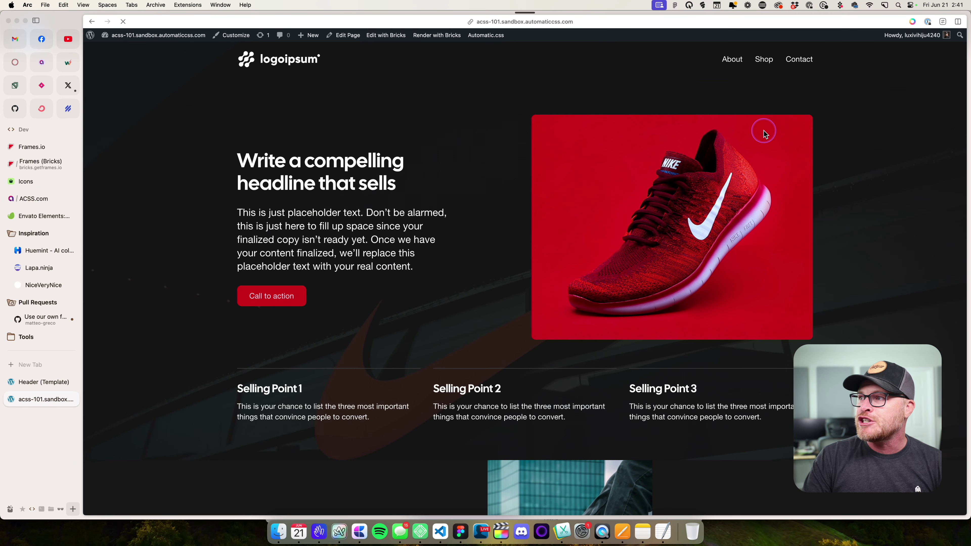
pyautogui.scroll(-2, 763, 129)
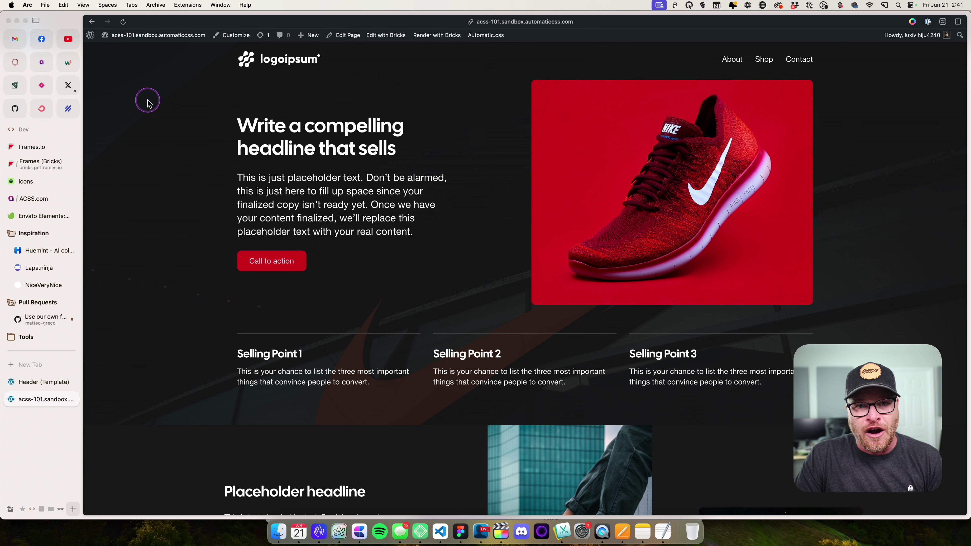
# Inspect the header's markup in the developer tools at a larger text size, examine its data-sticky-header attribute, and close the tools
pyautogui.rightClick(172, 55)
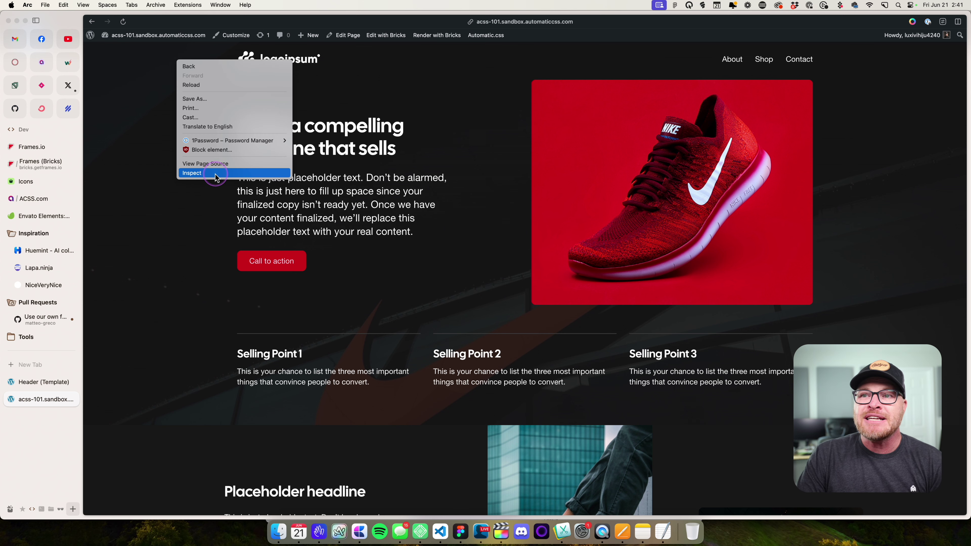
pyautogui.click(216, 177)
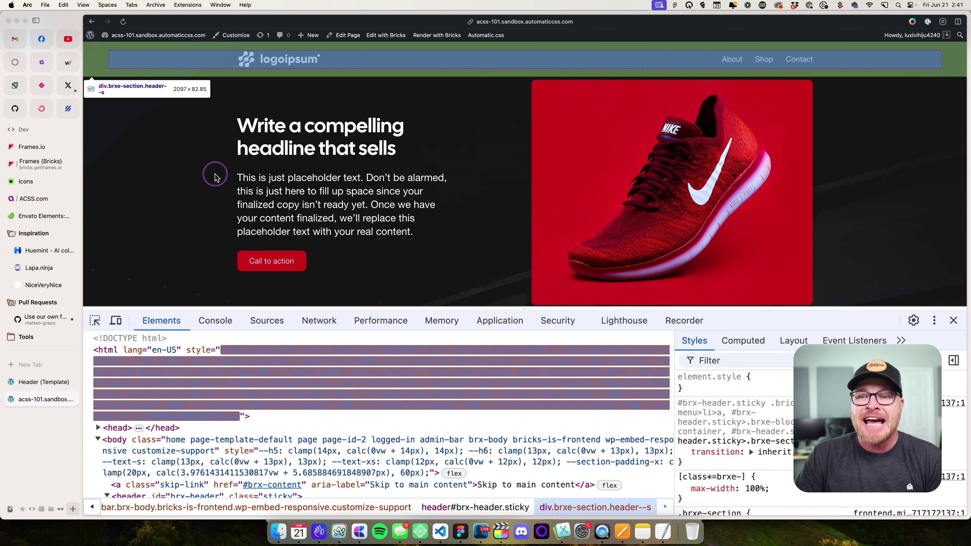
pyautogui.scroll(-3, 164, 457)
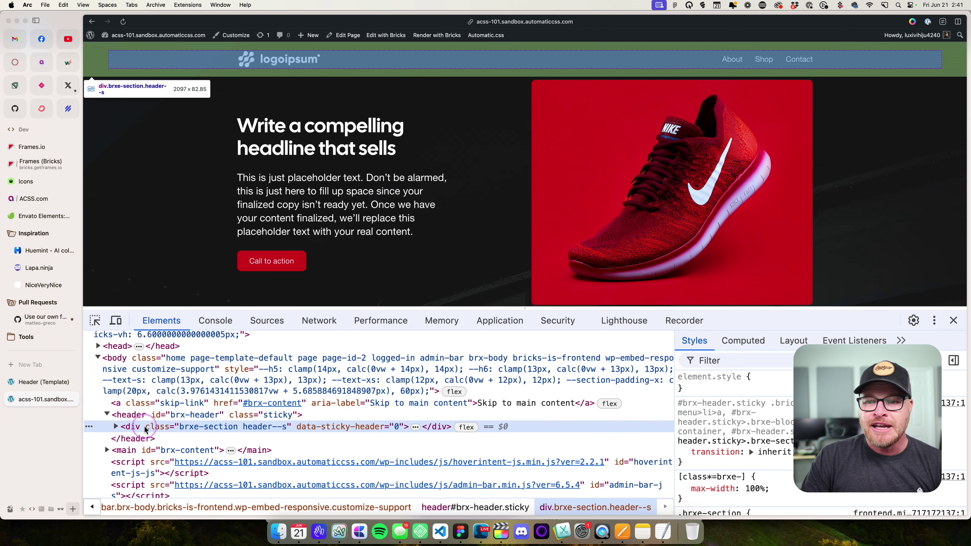
pyautogui.doubleClick(307, 431)
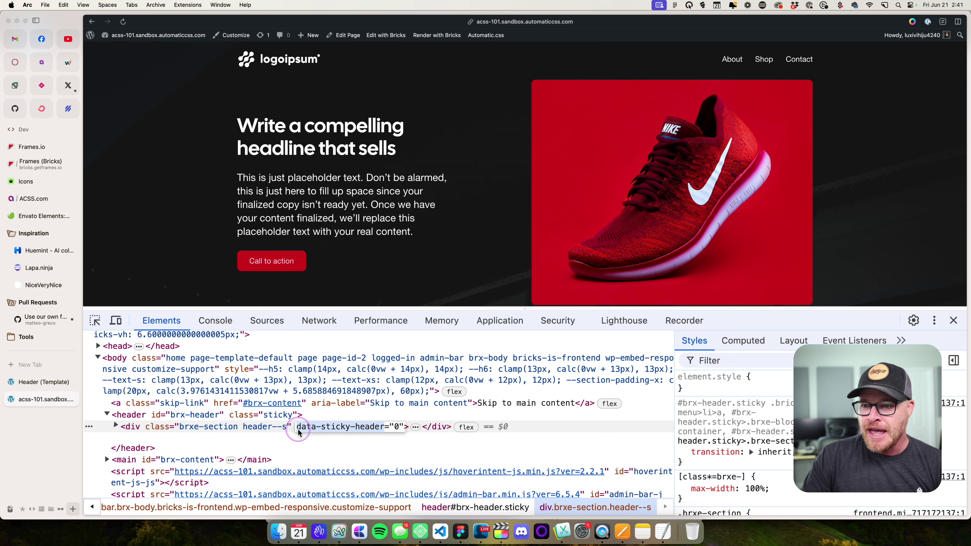
pyautogui.click(386, 431)
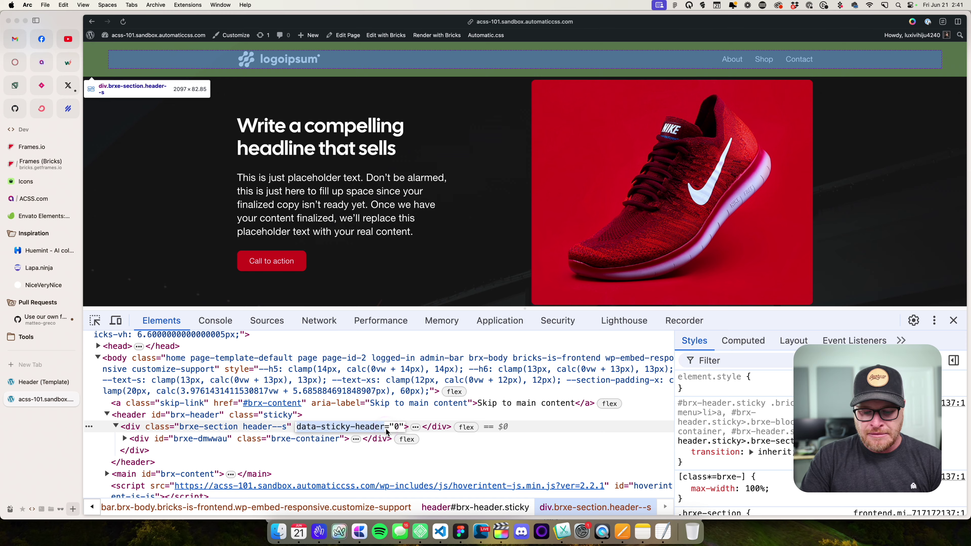
pyautogui.press('super+equal')
pyautogui.press('super+equal')
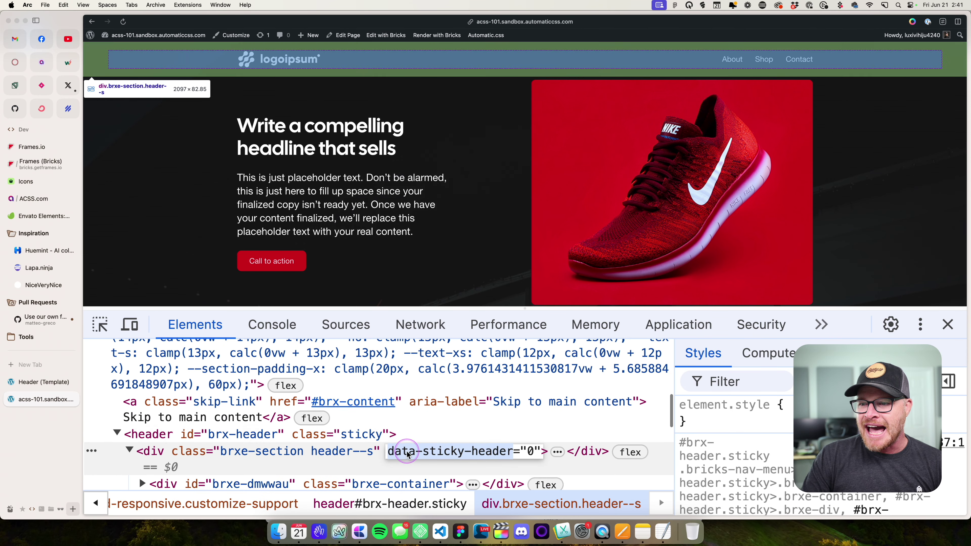
pyautogui.scroll(-2, 418, 409)
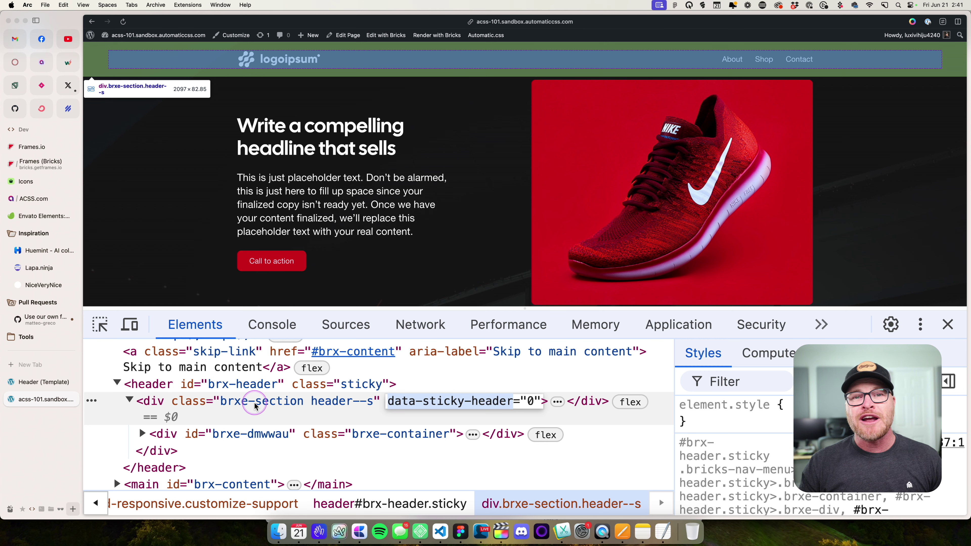
pyautogui.click(947, 325)
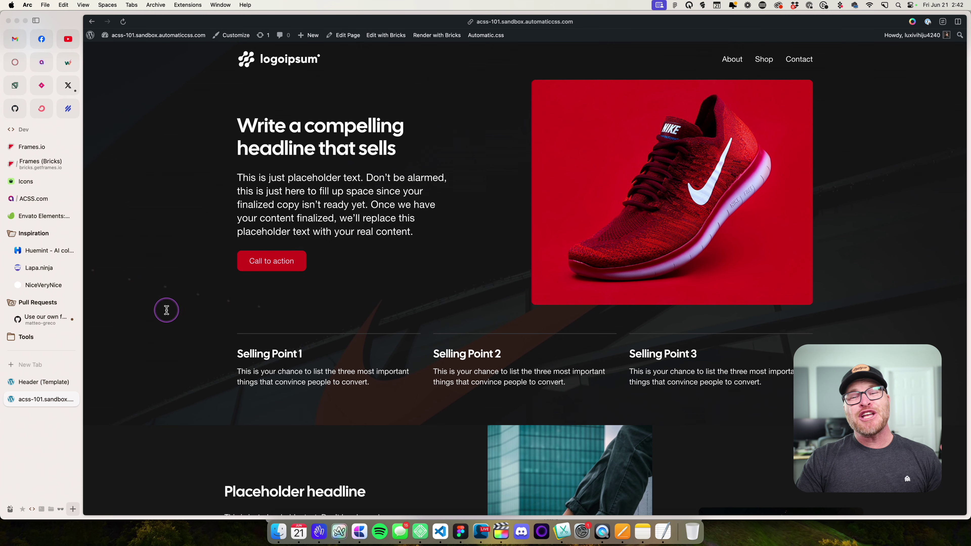
# Remove the data-sticky-header attribute from the Header section in the header template and save the template
pyautogui.click(44, 382)
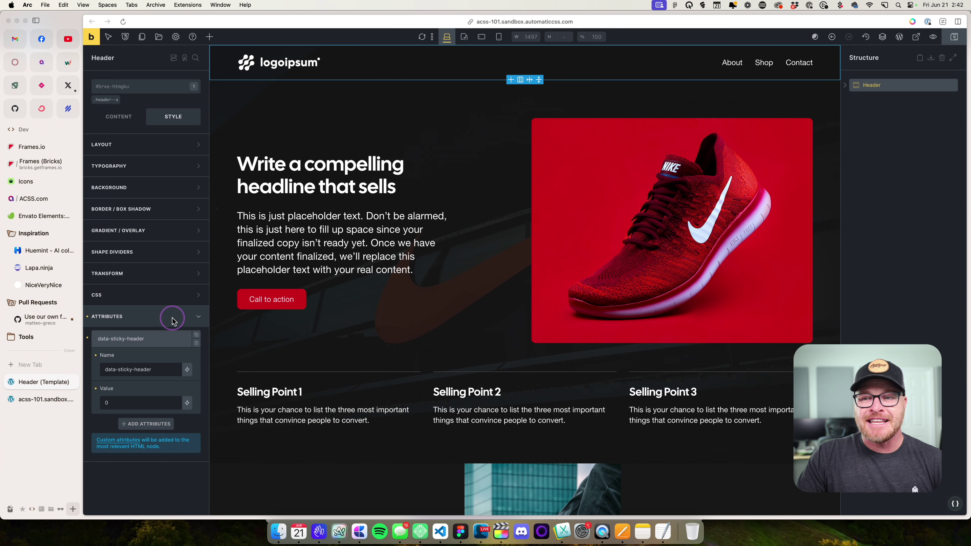
pyautogui.click(87, 317)
pyautogui.click(953, 36)
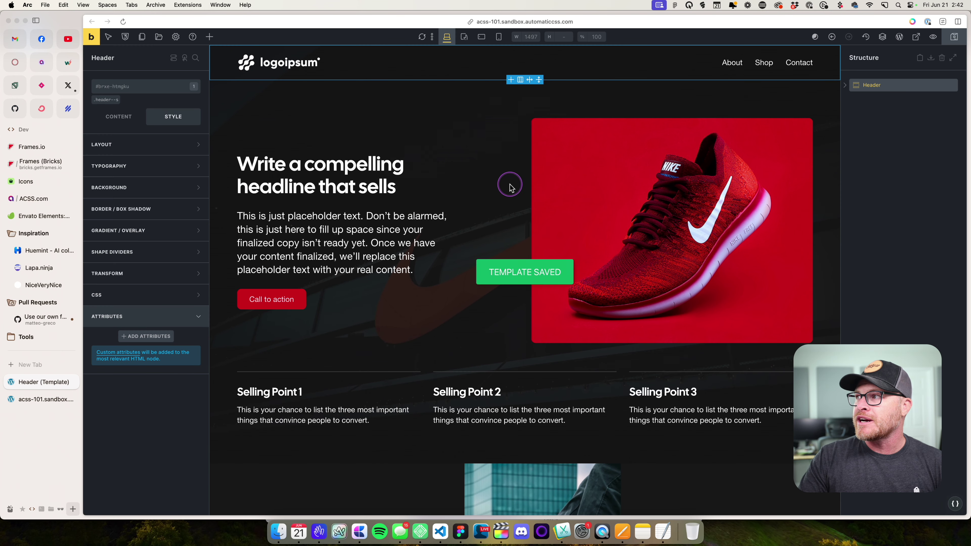
# Return to the front-end home page, reload it, and test where the hero's Call to action anchor link lands
pyautogui.click(44, 399)
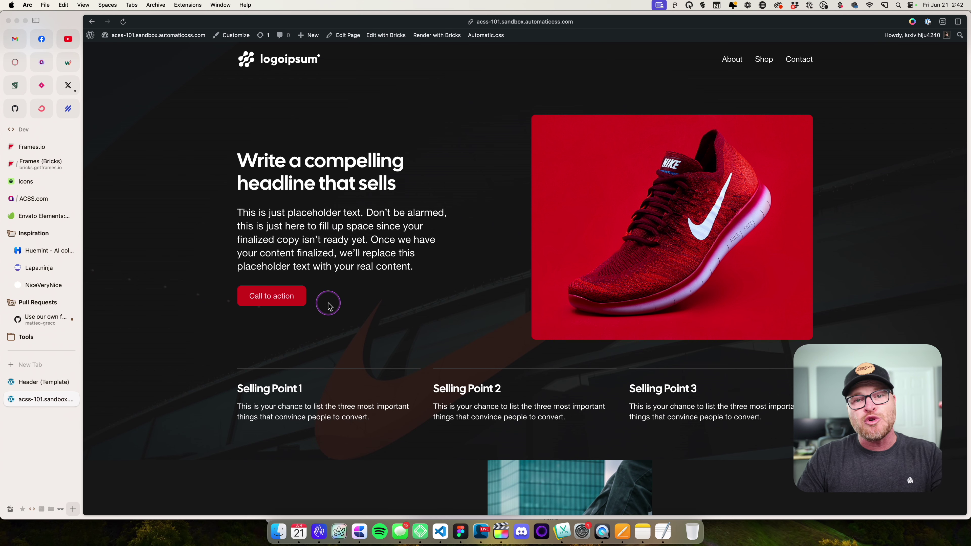
pyautogui.click(280, 298)
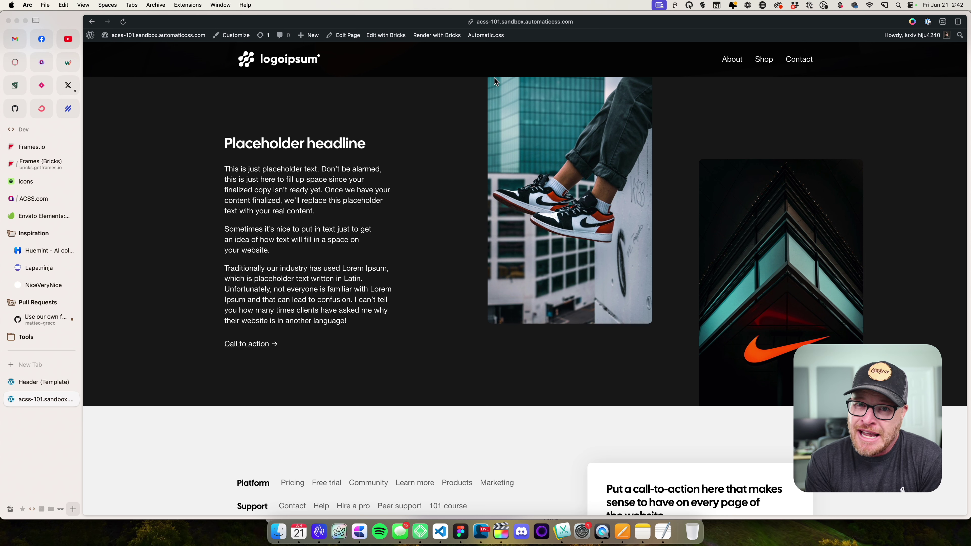
# Set the base Scroll Offset to 200 px in the Automatic.css additional styling settings and save
pyautogui.click(486, 35)
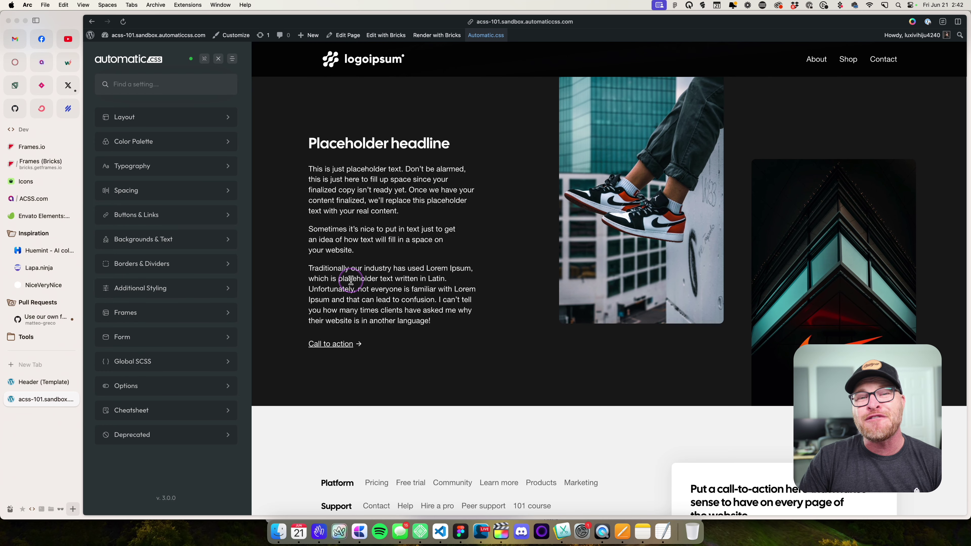
pyautogui.click(153, 287)
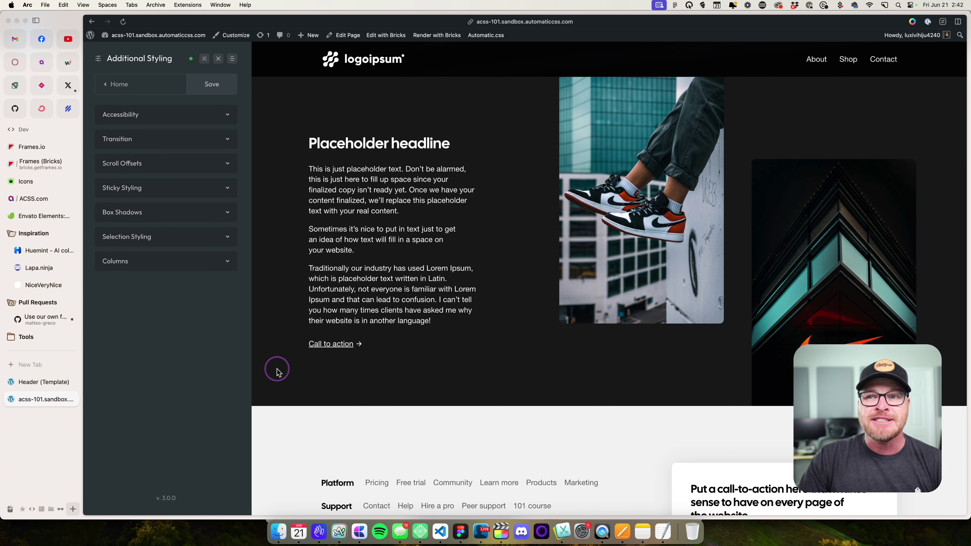
pyautogui.click(151, 167)
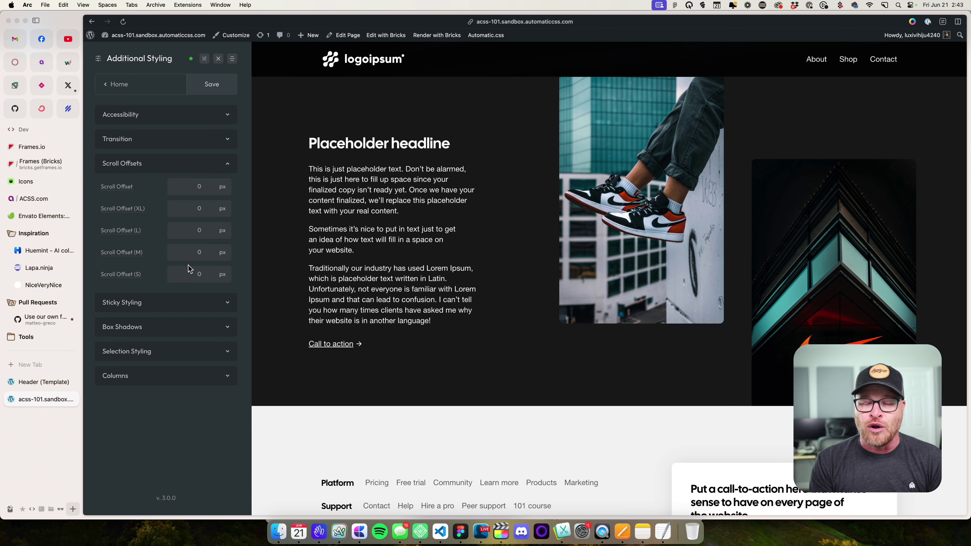
pyautogui.doubleClick(202, 187)
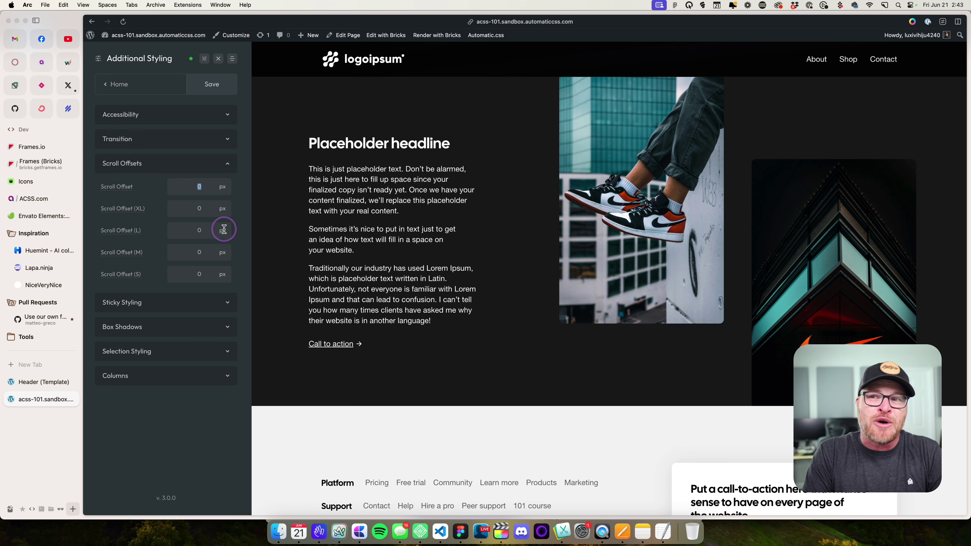
pyautogui.write('200')
pyautogui.click(221, 88)
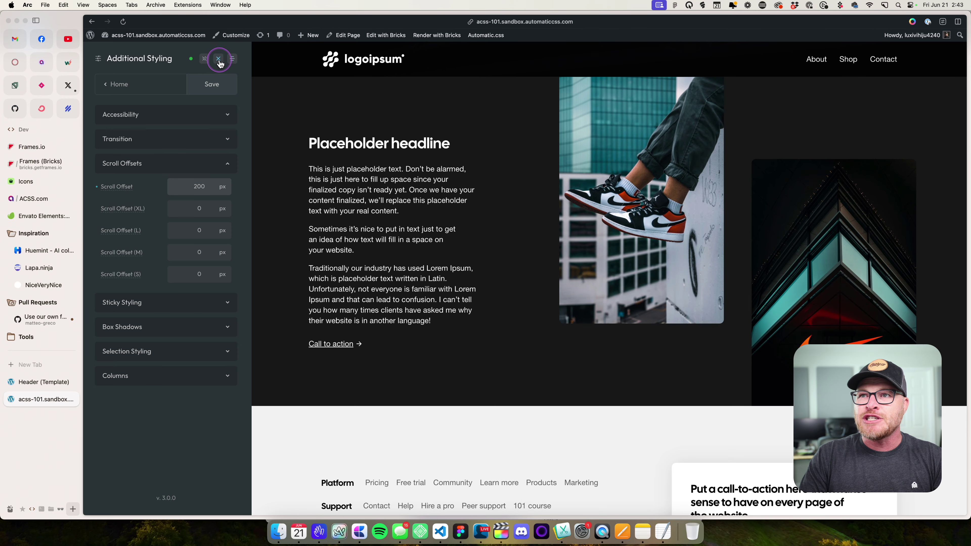
# Close the Automatic.css dashboard, reload the page, and check where the hero's anchor link lands below the sticky header
pyautogui.click(218, 58)
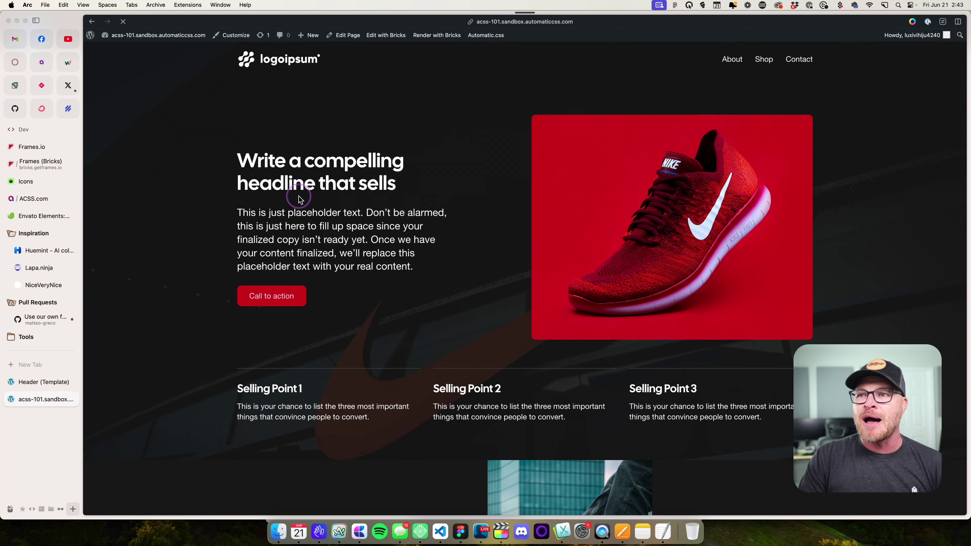
pyautogui.scroll(-10, 274, 297)
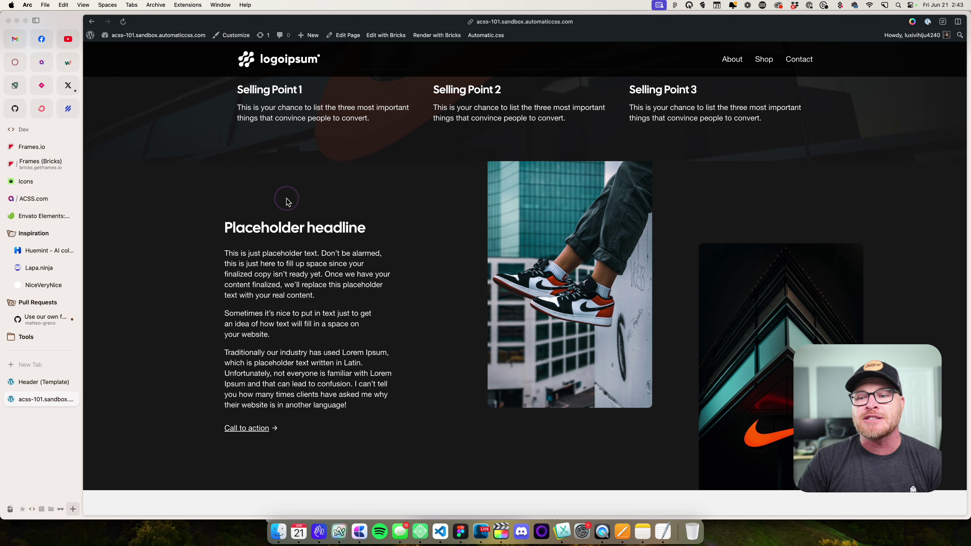
# Reopen the Automatic.css scroll offset settings and reset the base Scroll Offset to its default of 0 px
pyautogui.click(477, 37)
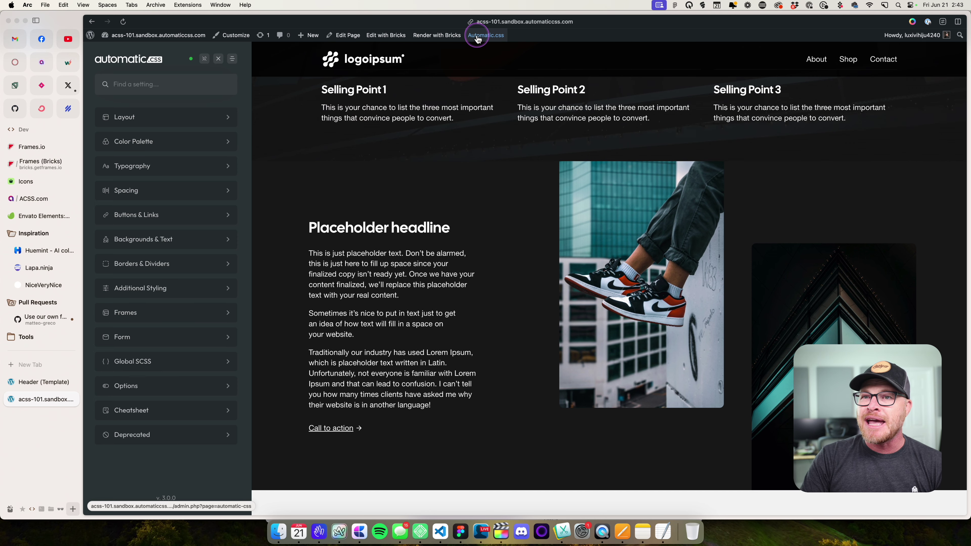
pyautogui.click(174, 298)
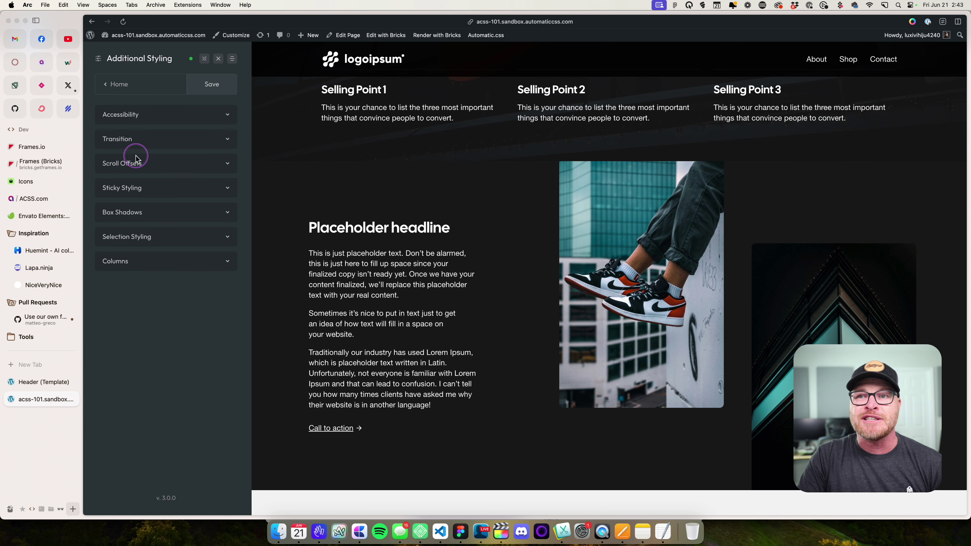
pyautogui.click(145, 164)
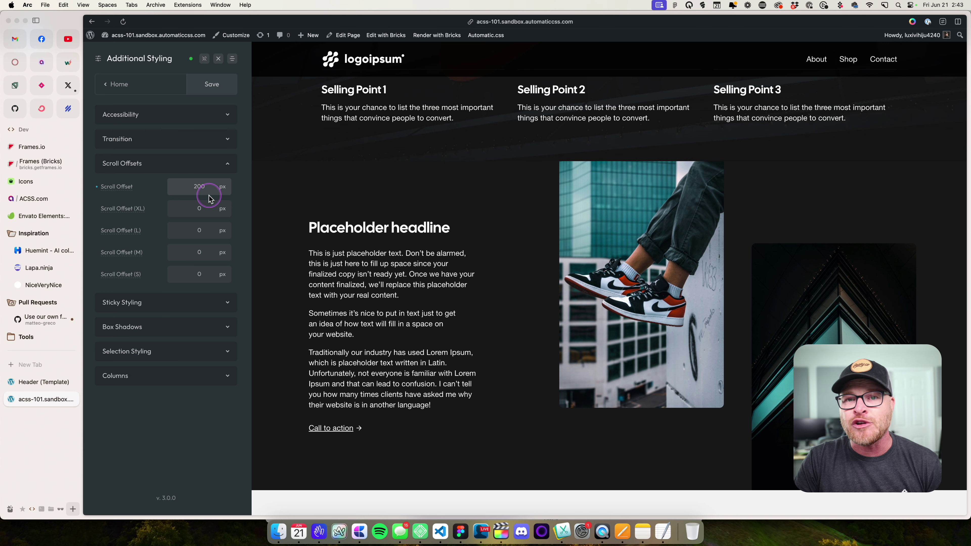
pyautogui.click(97, 187)
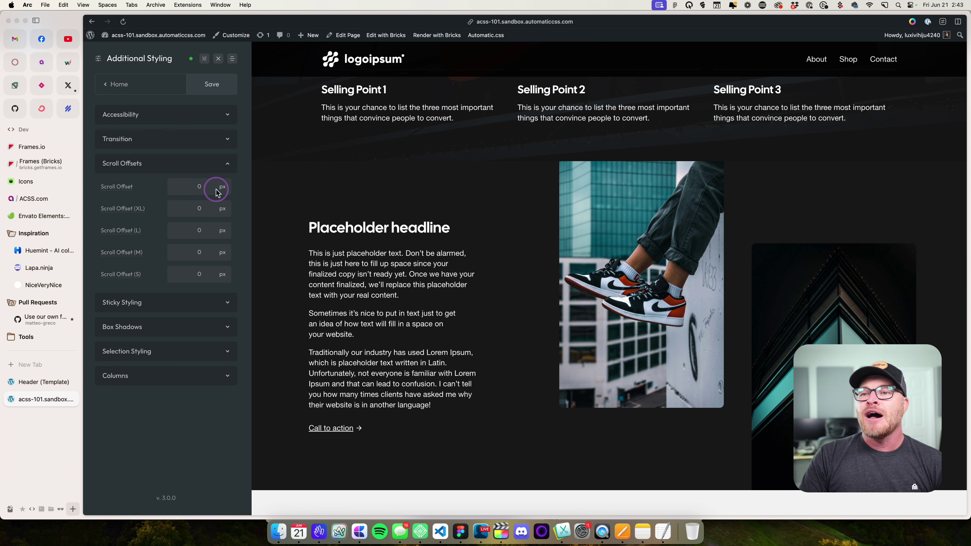